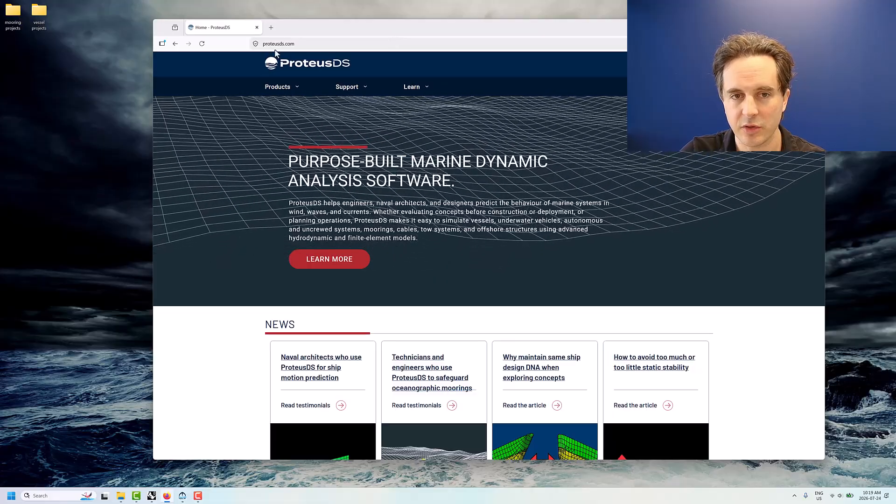
# Open the ProteusDS documentation page in a new tab and switch to it
pyautogui.click(432, 84)
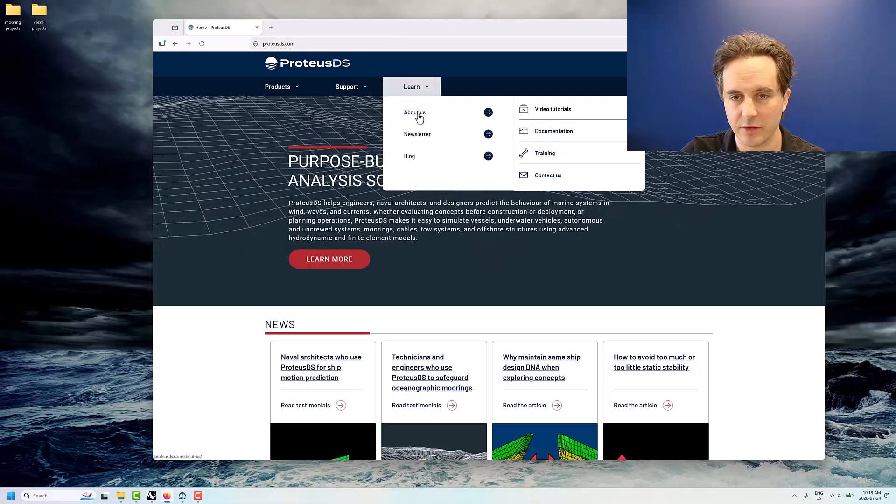
pyautogui.middleClick(554, 136)
pyautogui.click(310, 28)
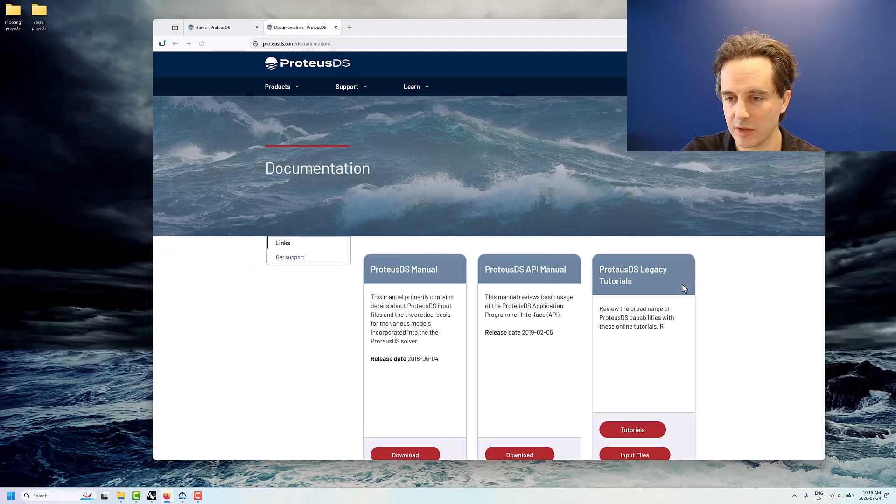
# Find the ProteusDS – ShipMo3D Toolset Validation Document among the downloads and open its PDF
pyautogui.scroll(-15, 662, 276)
pyautogui.scroll(2, 656, 275)
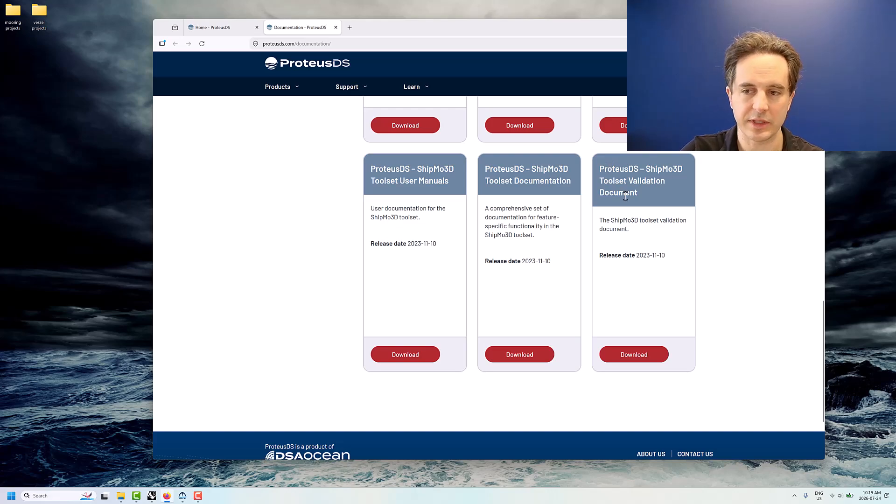
pyautogui.click(639, 355)
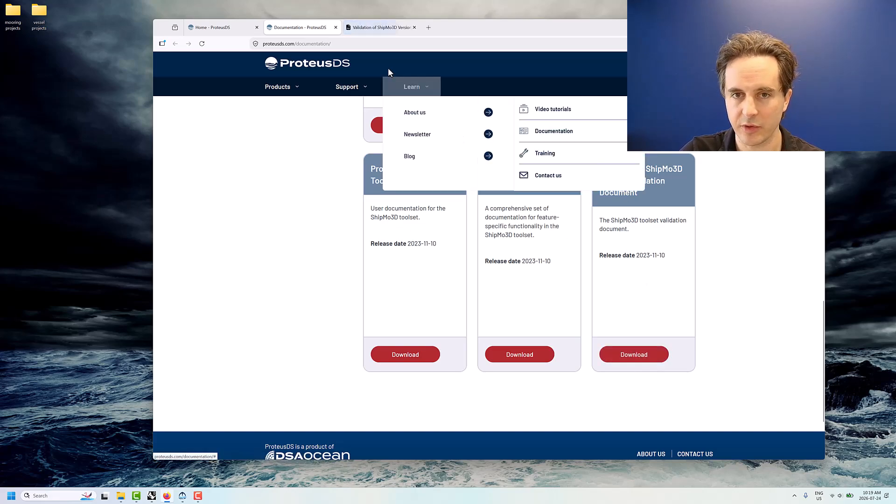
pyautogui.click(379, 29)
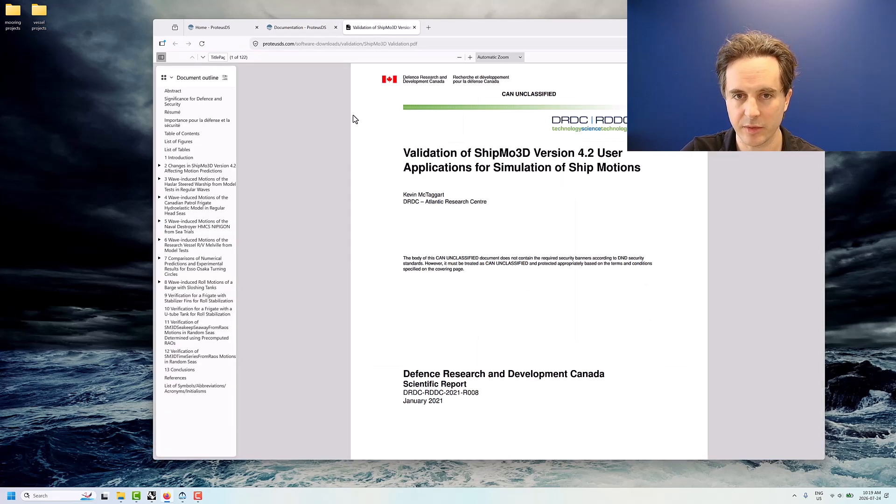
# Go to section 5 on HMCS NIPIGON and examine its main particulars, appendage dimensions and the Figure 29 body plan
pyautogui.click(196, 228)
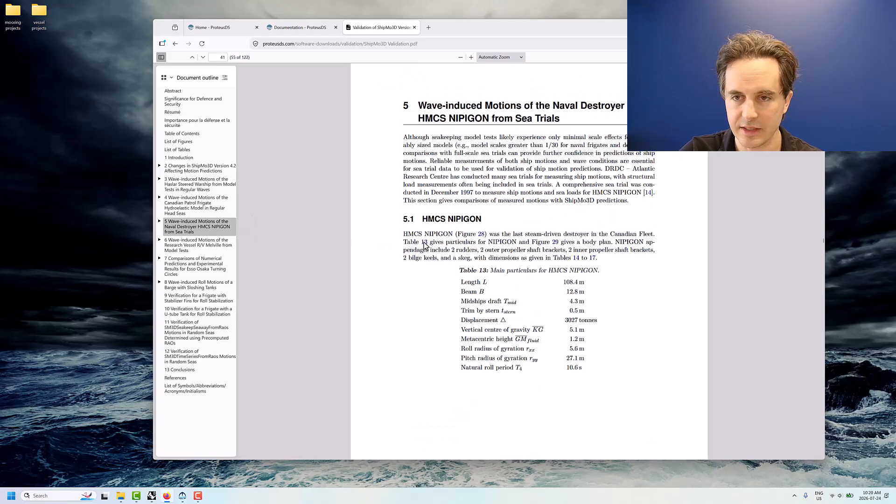
pyautogui.scroll(-2, 424, 242)
pyautogui.scroll(-8, 424, 243)
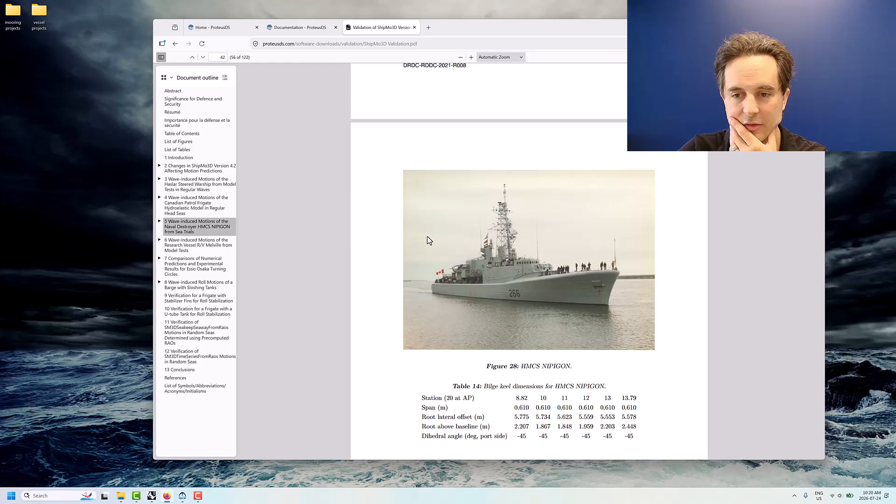
pyautogui.scroll(6, 428, 239)
pyautogui.scroll(-8, 451, 215)
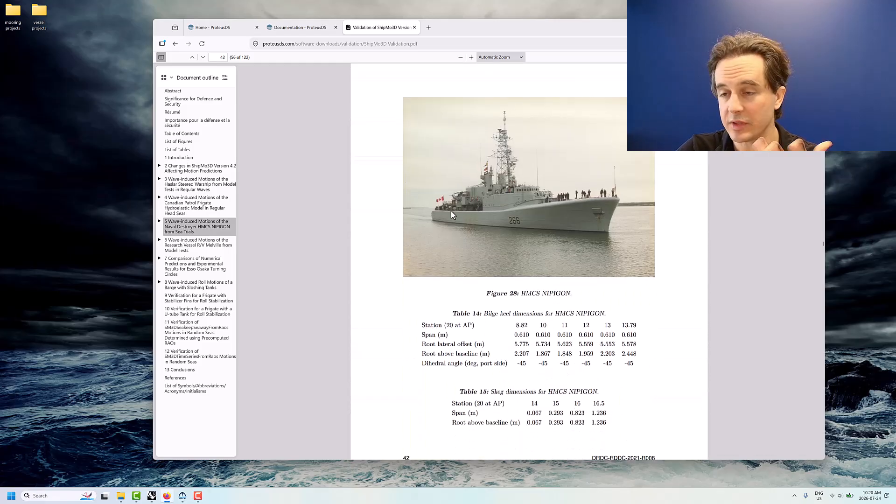
pyautogui.scroll(-10, 450, 215)
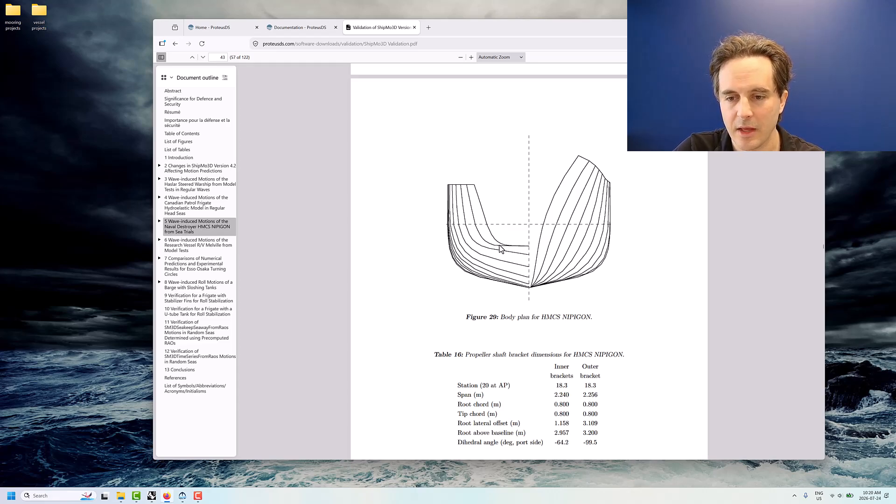
pyautogui.scroll(15, 500, 248)
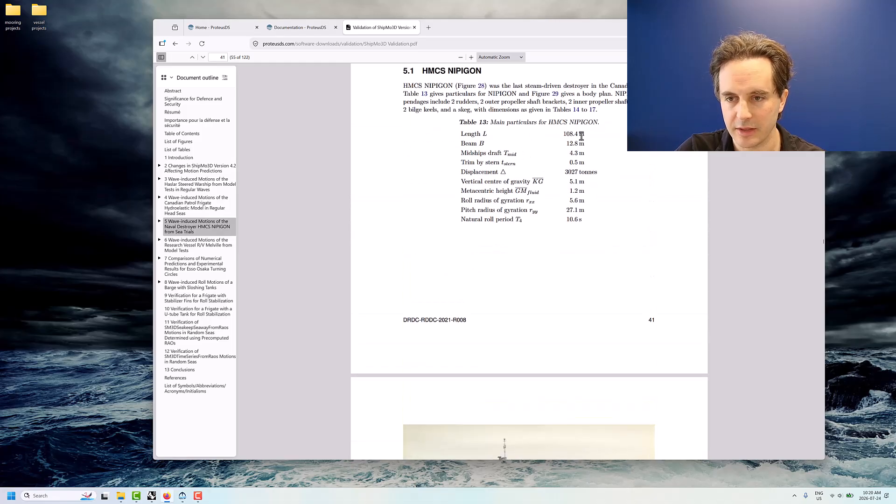
pyautogui.scroll(-6, 540, 265)
pyautogui.scroll(-8, 540, 265)
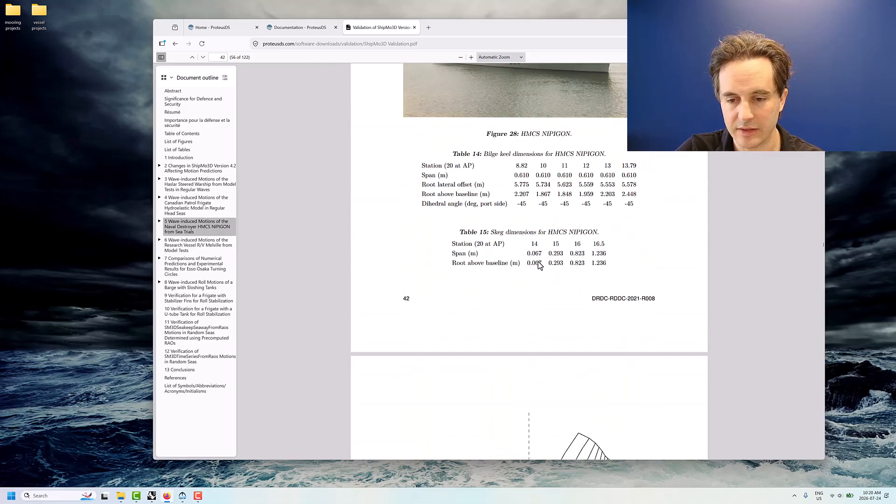
pyautogui.scroll(-1, 540, 265)
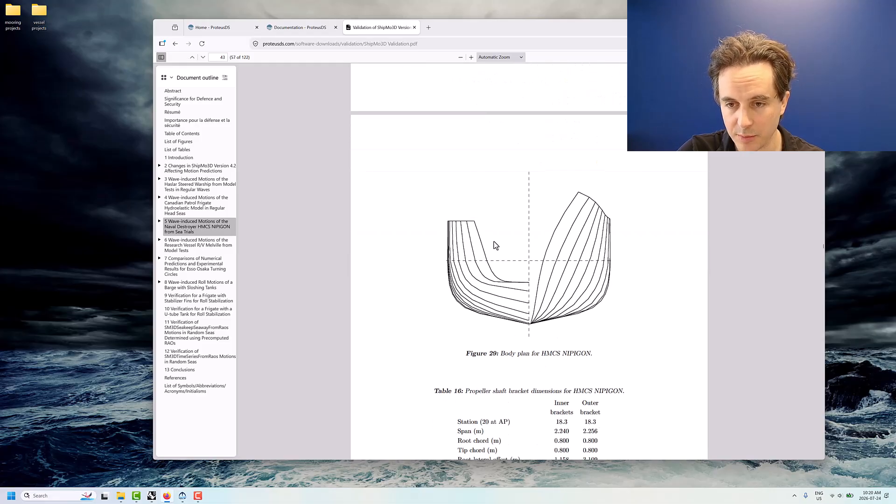
# Capture a screenshot of the Figure 29 body plan and open the capture in Snipping Tool
pyautogui.press('super+shift+s')
pyautogui.moveTo(441, 182); pyautogui.dragTo(616, 320)
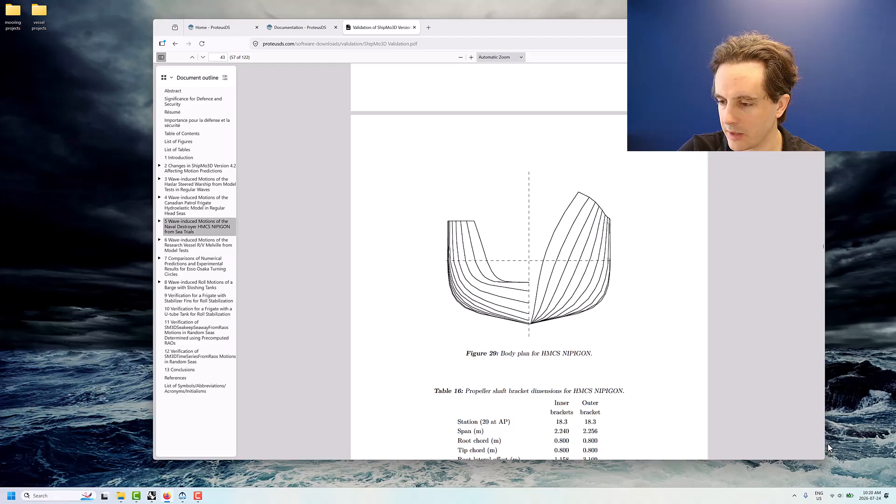
pyautogui.click(870, 495)
pyautogui.click(809, 195)
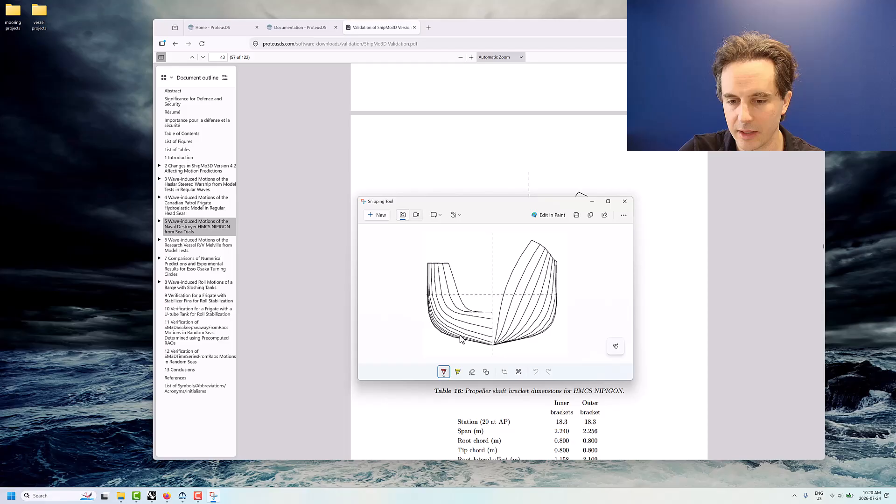
# Save the body plan capture as a PNG in the Desktop folder vessel projects > bodyPlanNipigon and close Snipping Tool
pyautogui.click(576, 215)
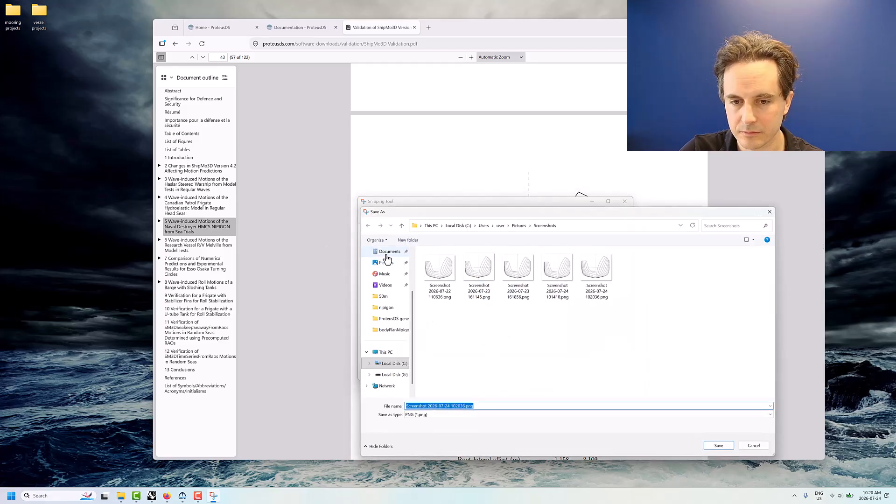
pyautogui.scroll(3, 388, 268)
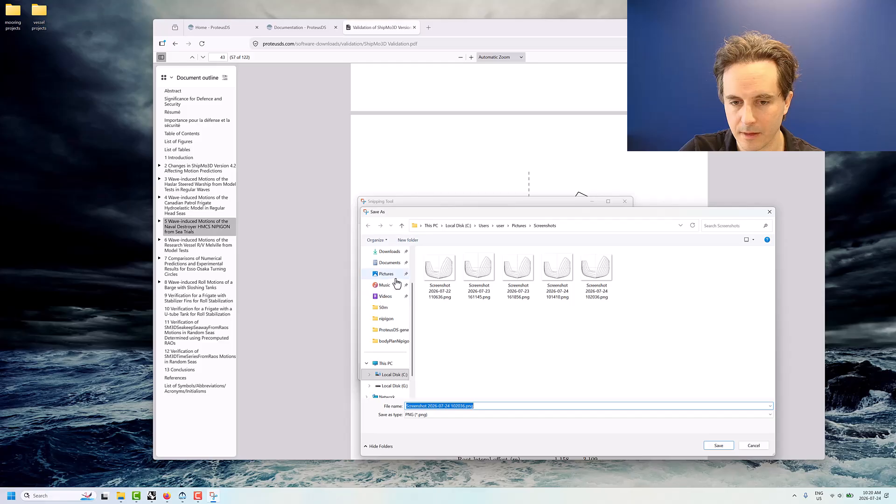
pyautogui.click(387, 287)
pyautogui.doubleClick(441, 272)
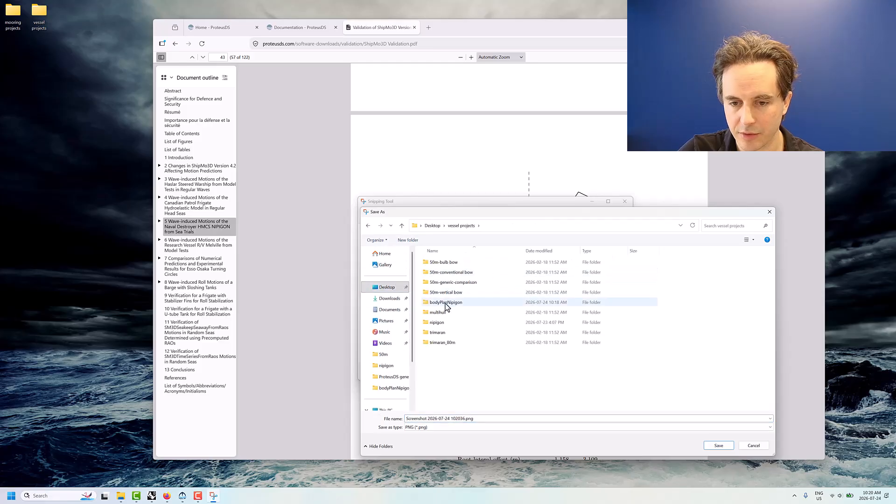
pyautogui.click(445, 302)
pyautogui.doubleClick(445, 303)
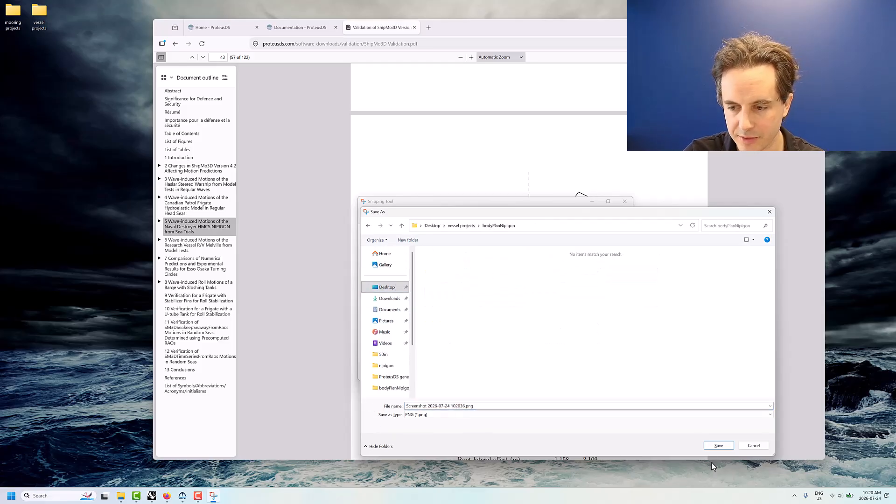
pyautogui.click(718, 447)
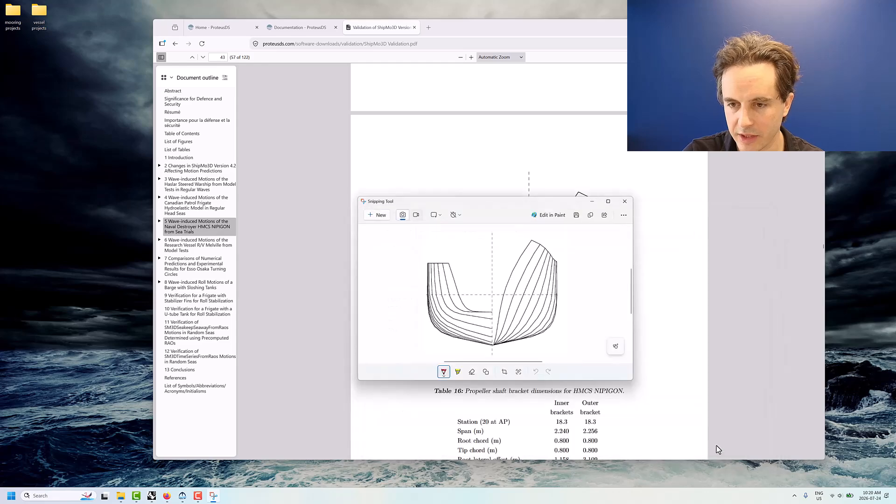
pyautogui.click(626, 203)
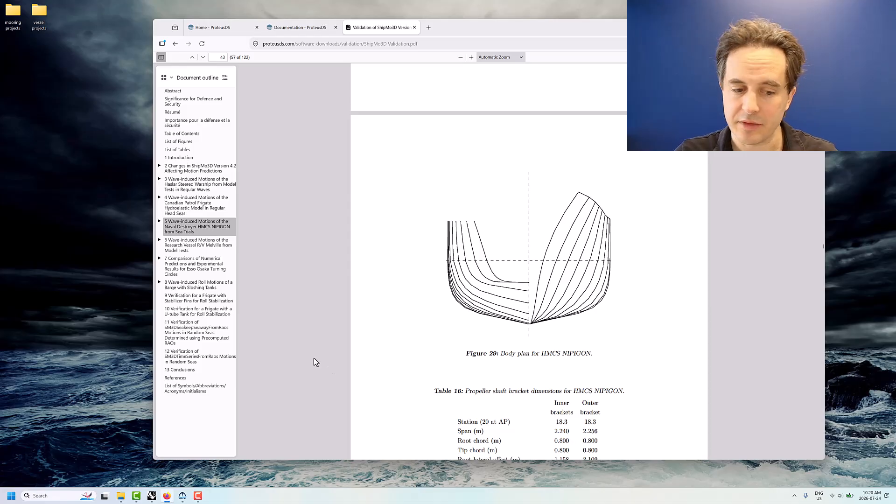
# Switch to ShipMo3D and widen its window to inspect the panelled Nipigon hull plot
pyautogui.click(182, 495)
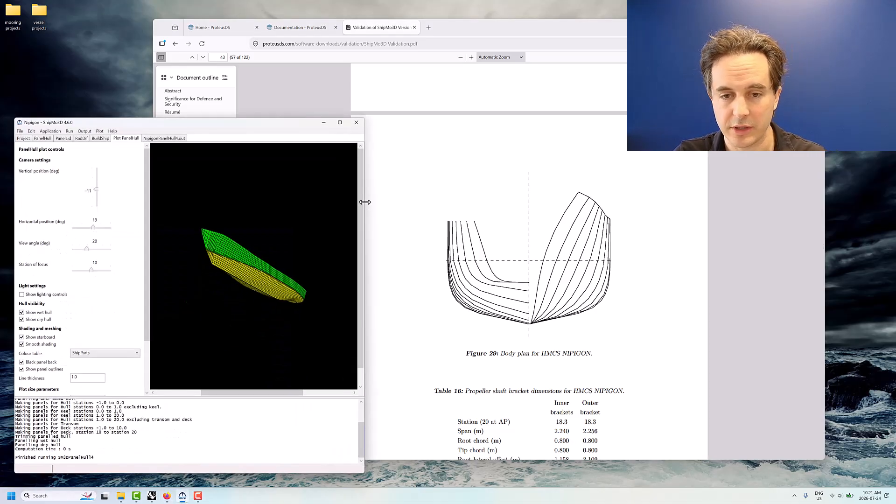
pyautogui.moveTo(363, 201); pyautogui.dragTo(395, 201)
pyautogui.moveTo(95, 188)
pyautogui.mouseDown()
pyautogui.moveTo(95, 172)
pyautogui.moveTo(96, 192)
pyautogui.mouseUp()
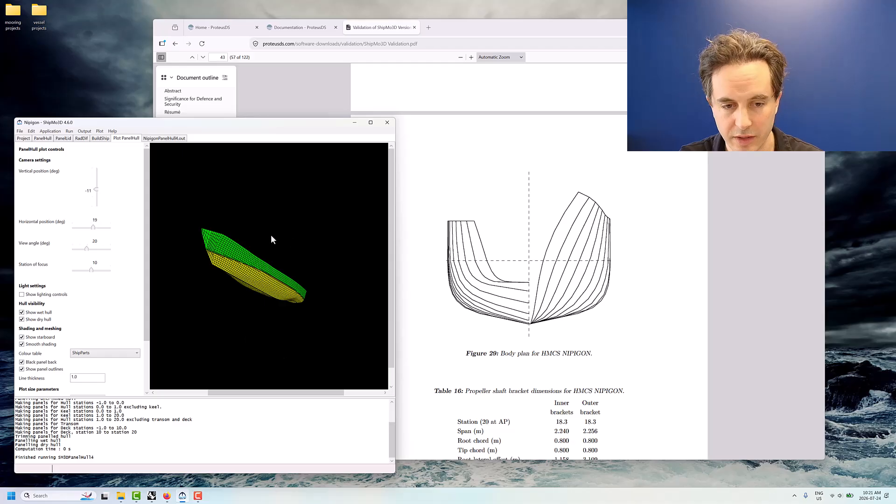
# Check the mass and metacentric height in the NipigonPanelHull4.out hydrostatic summary, and minimize ShipMo3D
pyautogui.click(159, 139)
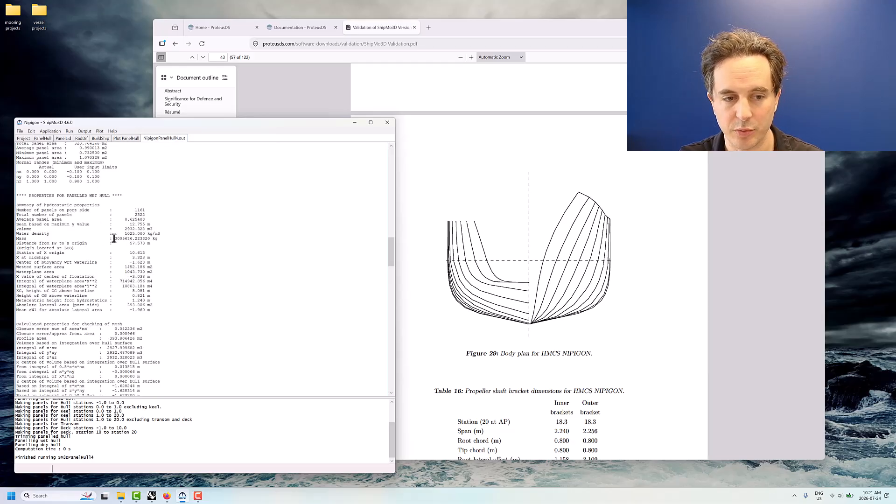
pyautogui.moveTo(115, 238); pyautogui.dragTo(133, 239)
pyautogui.moveTo(130, 300); pyautogui.dragTo(150, 302)
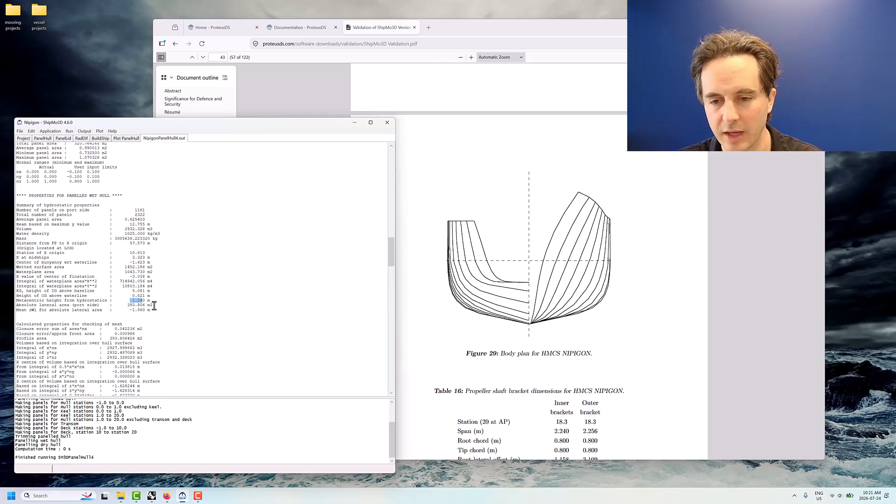
pyautogui.click(354, 124)
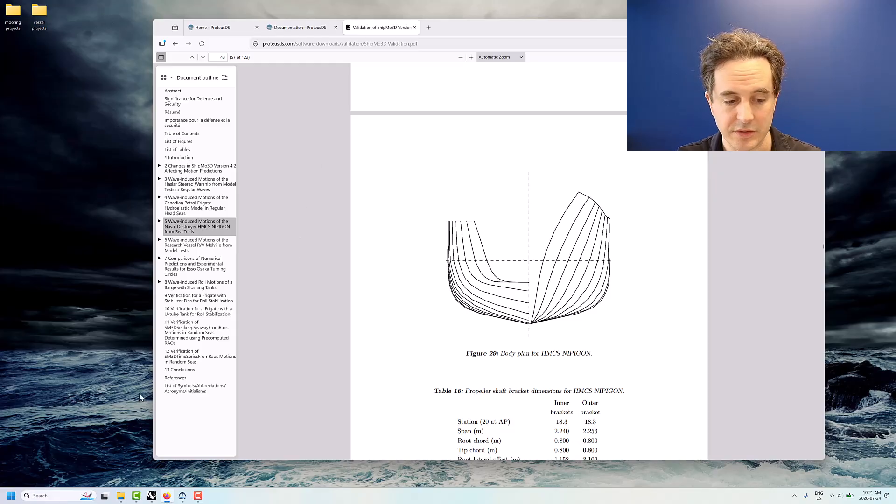
# Switch to Rhino 8 and create a new model from the Large Objects - Meters.3dm template
pyautogui.moveTo(571, 27); pyautogui.dragTo(613, 35)
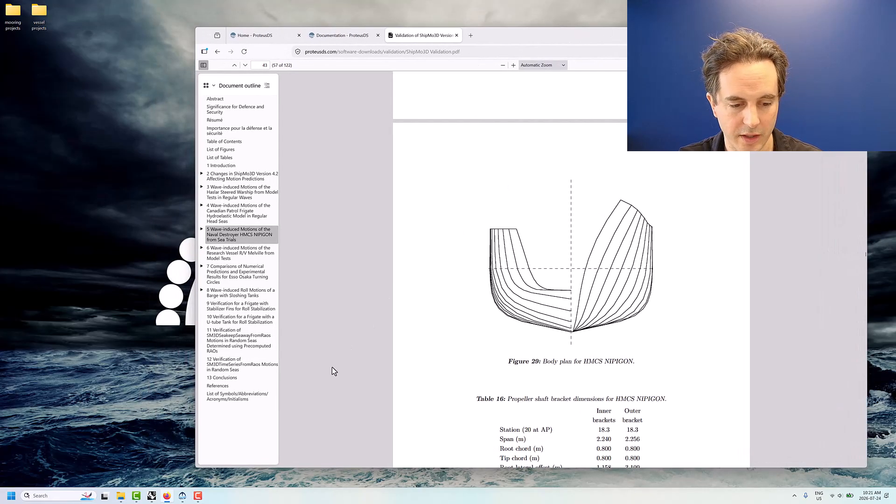
pyautogui.click(151, 497)
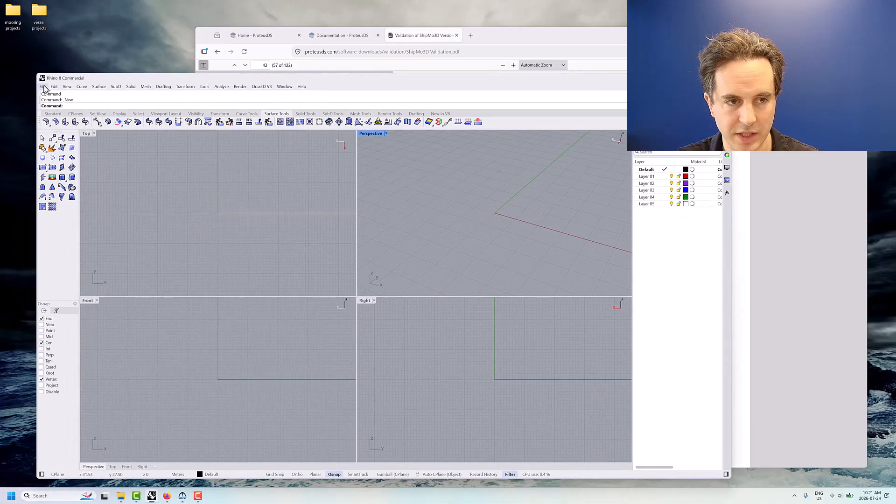
pyautogui.click(43, 86)
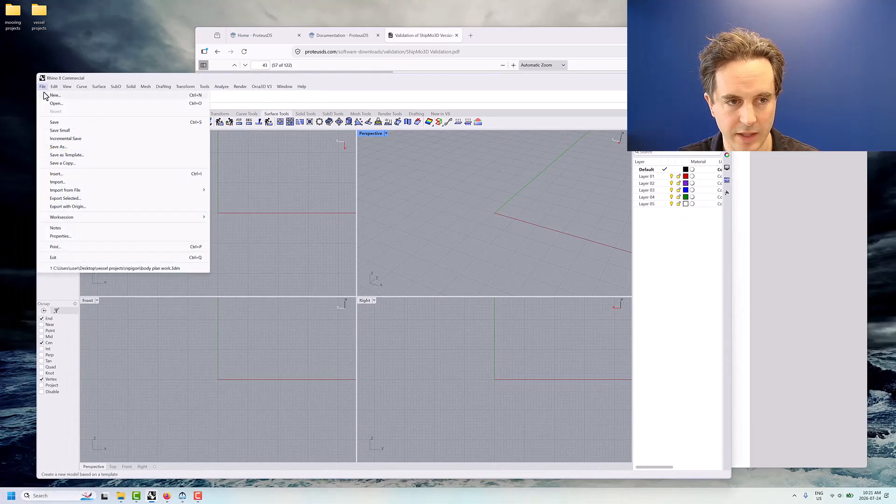
pyautogui.click(54, 95)
pyautogui.click(379, 299)
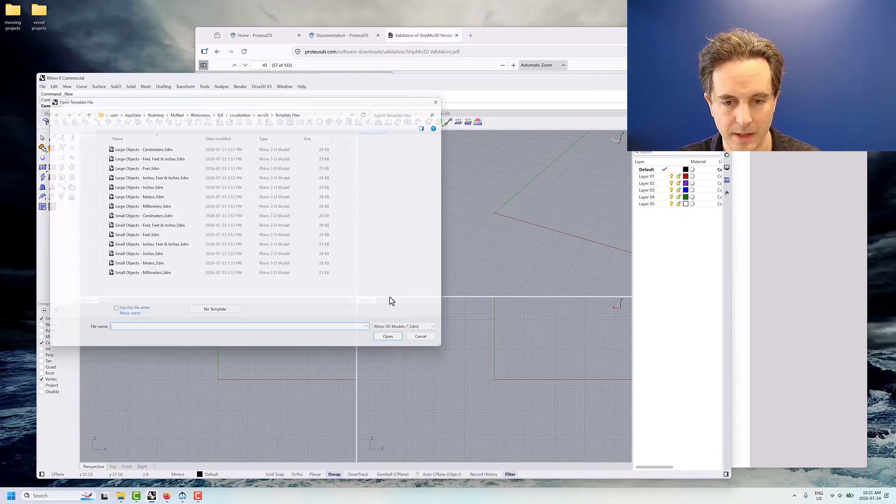
pyautogui.click(161, 197)
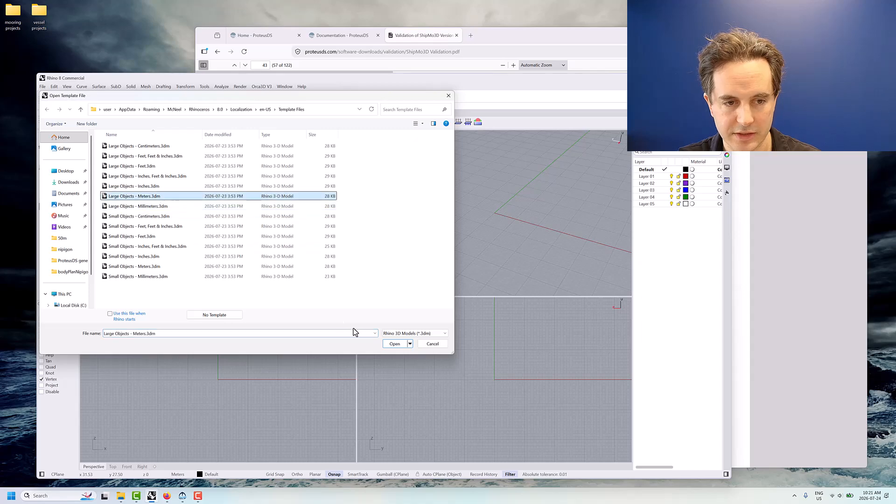
pyautogui.click(395, 344)
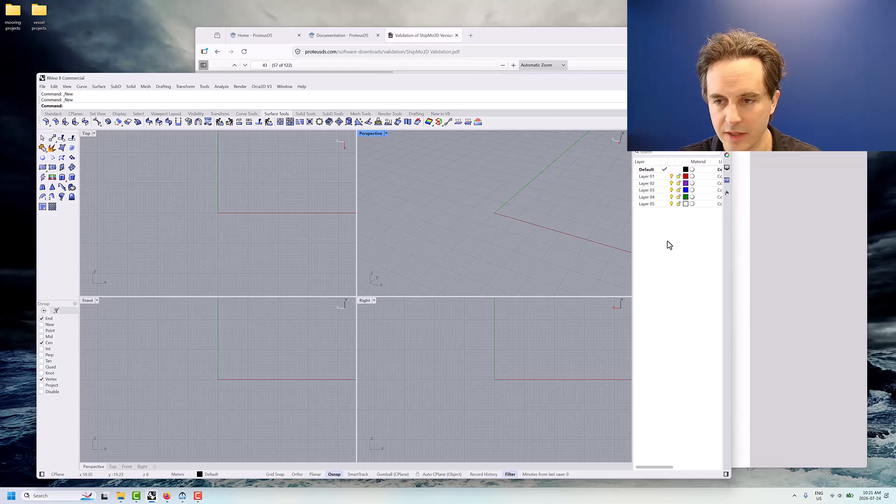
# Enlarge the Right viewport and place the saved bodyPlanNipigon PNG there as a picture, with the hull about 24 m wide
pyautogui.moveTo(426, 78); pyautogui.dragTo(442, 68)
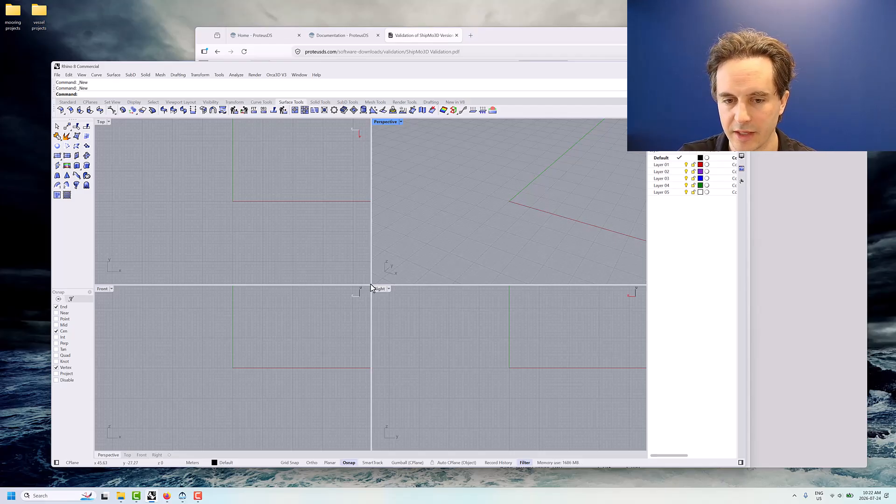
pyautogui.moveTo(371, 285); pyautogui.dragTo(322, 241)
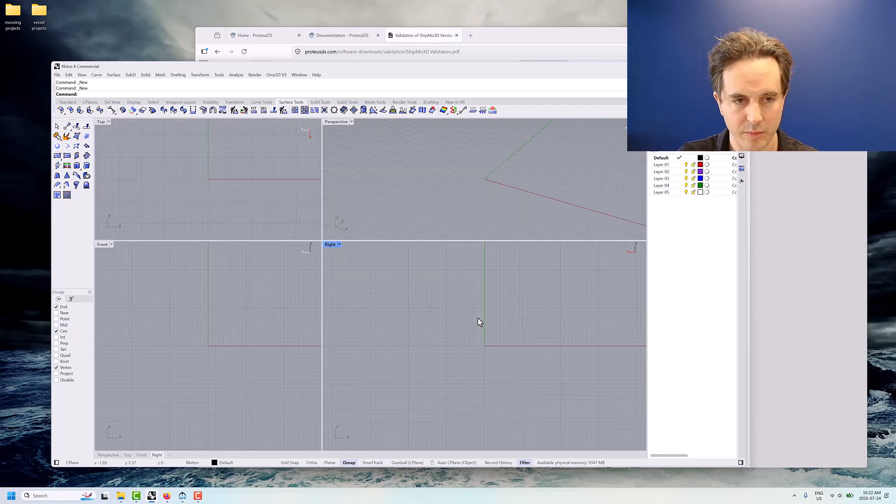
pyautogui.press('Return')
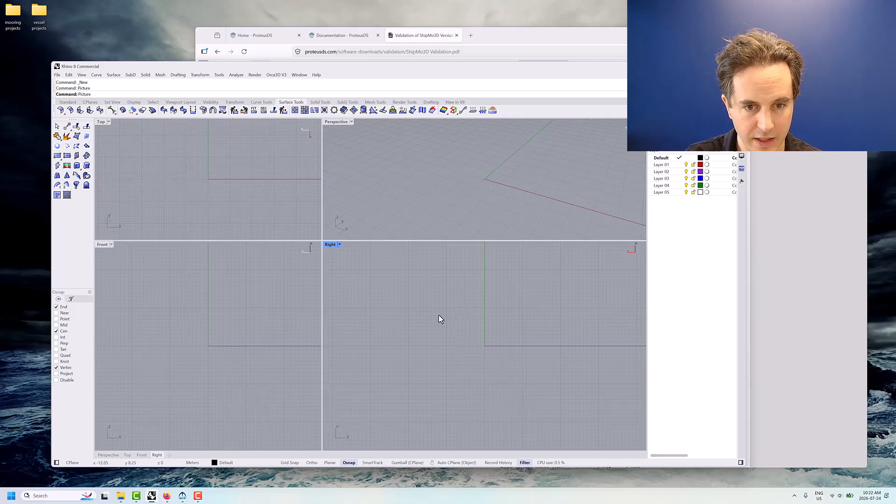
pyautogui.click(379, 238)
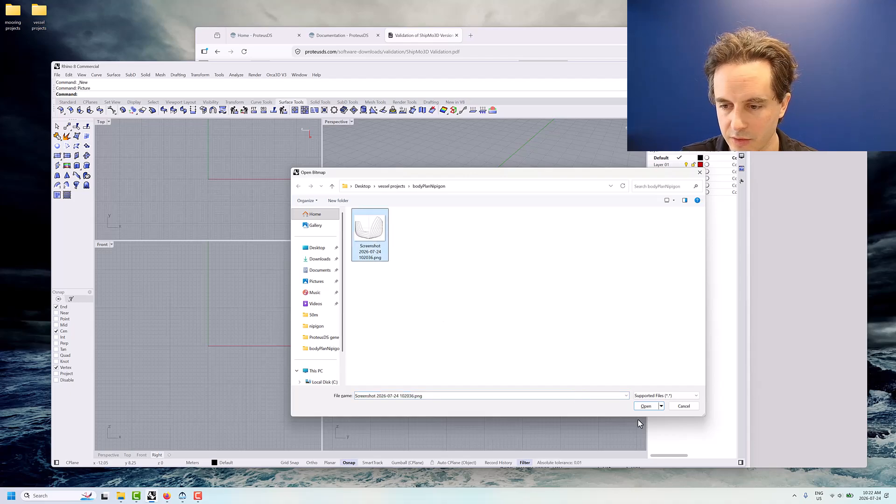
pyautogui.click(645, 406)
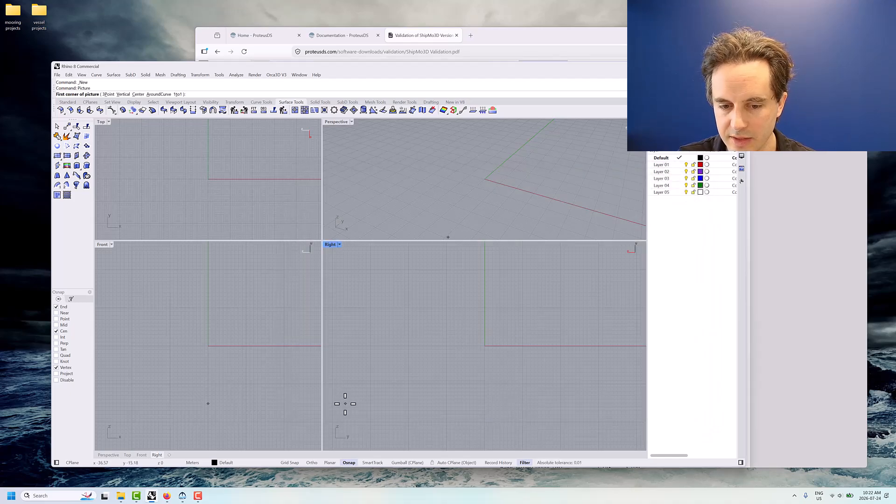
pyautogui.click(449, 333)
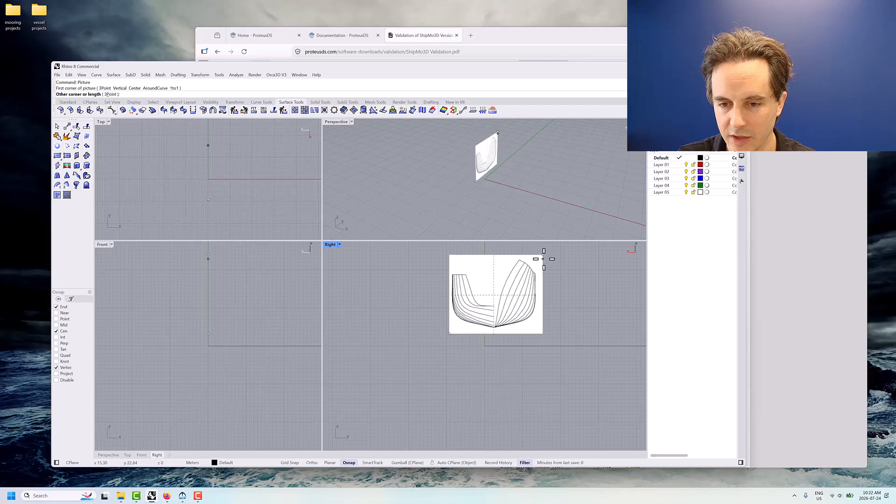
pyautogui.click(552, 253)
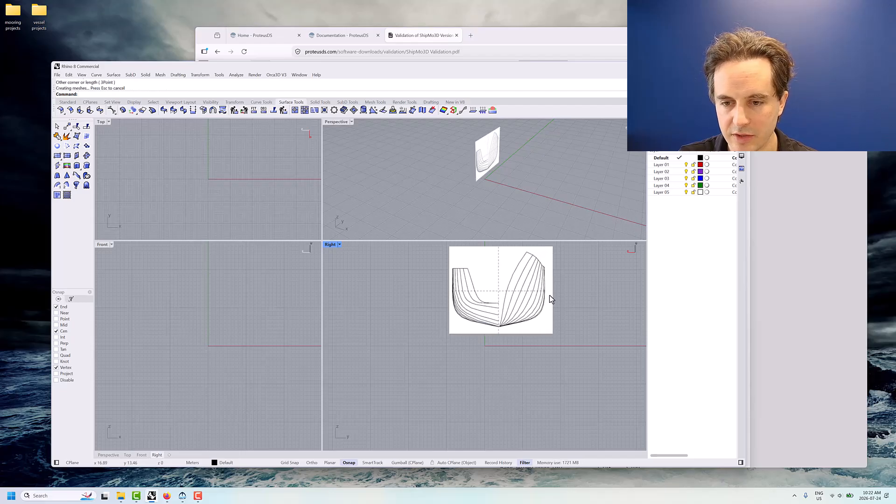
pyautogui.moveTo(549, 295); pyautogui.dragTo(514, 340, button='right')
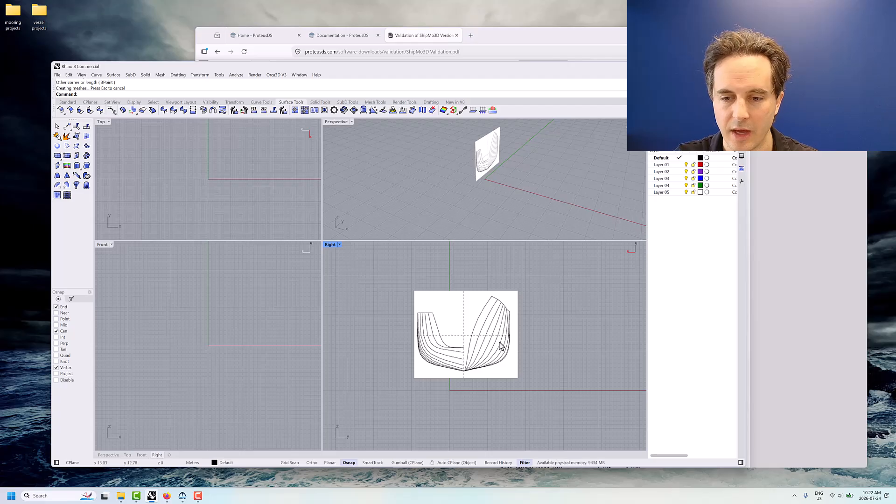
# Rename Layer 05 to "body plan"
pyautogui.doubleClick(663, 192)
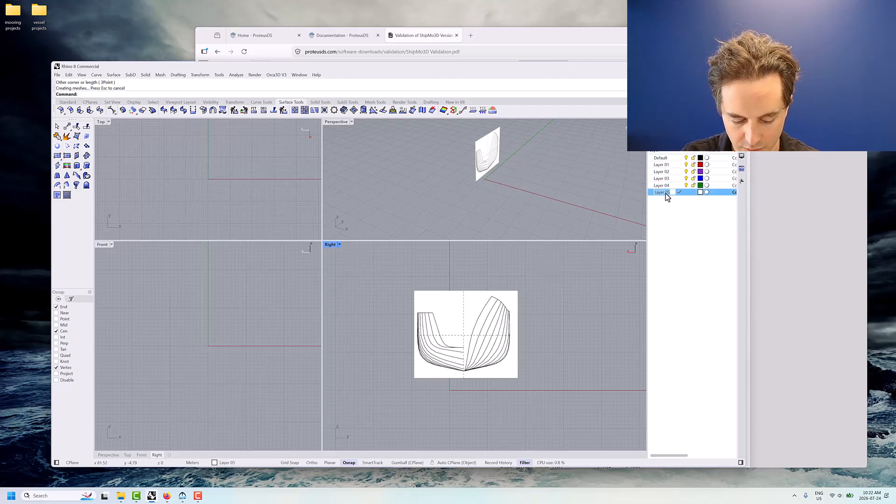
pyautogui.write('body plan')
pyautogui.press('Return')
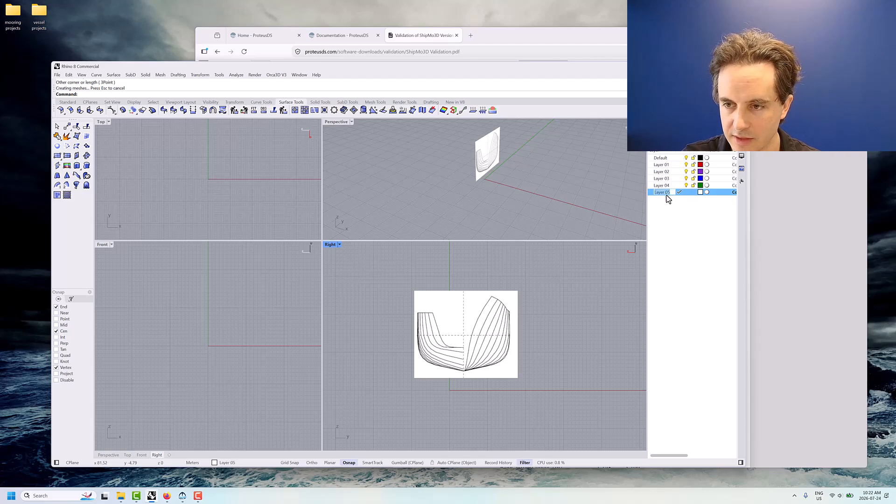
pyautogui.click(682, 211)
pyautogui.click(668, 192)
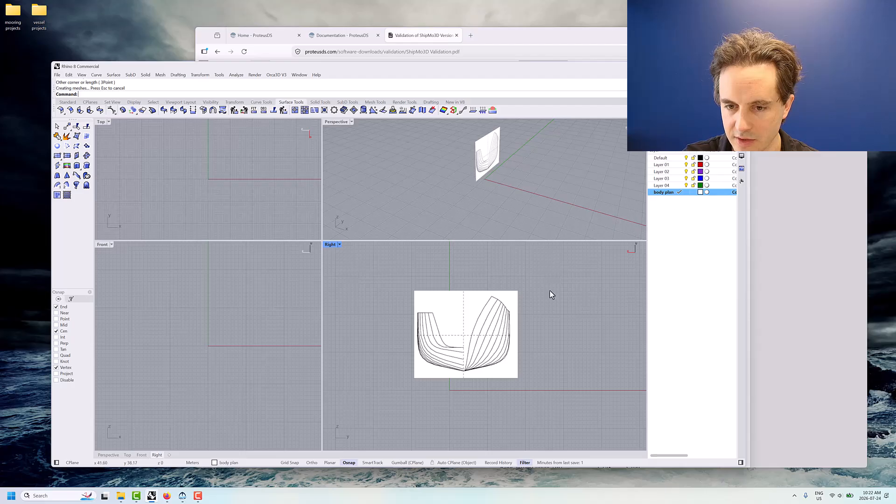
# Move the body plan picture onto the body plan layer
pyautogui.click(478, 329)
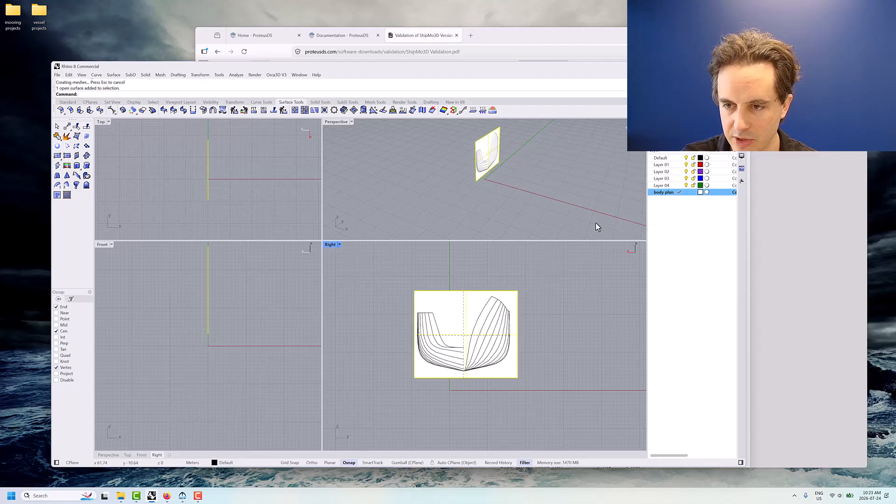
pyautogui.rightClick(664, 193)
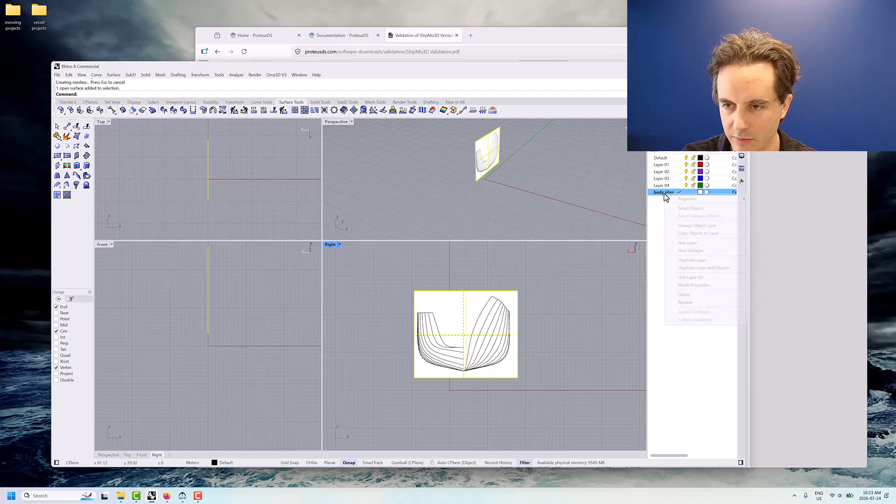
pyautogui.click(695, 226)
# Make Default the current layer and toggle the body plan layer's visibility off and on, leaving it visible
pyautogui.click(667, 160)
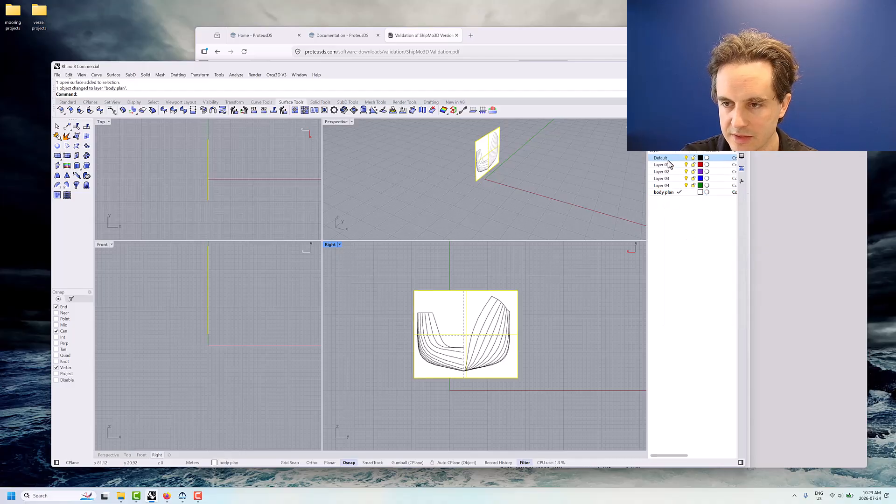
pyautogui.click(680, 158)
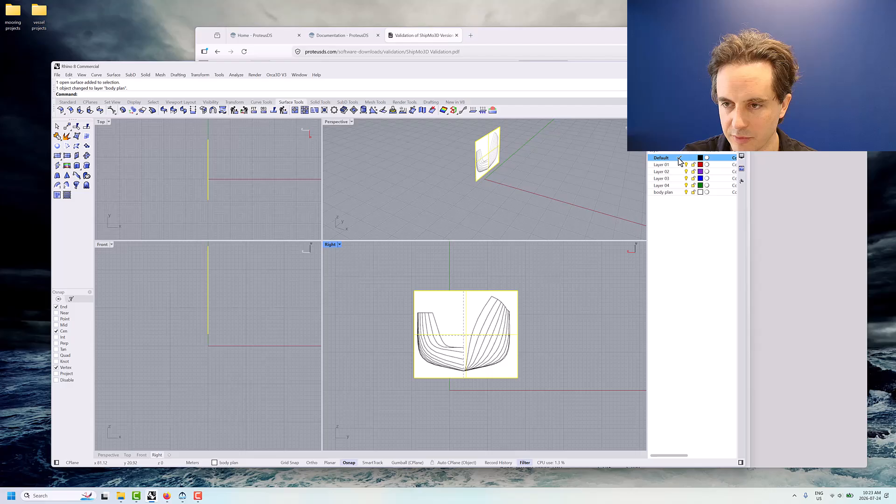
pyautogui.click(686, 192)
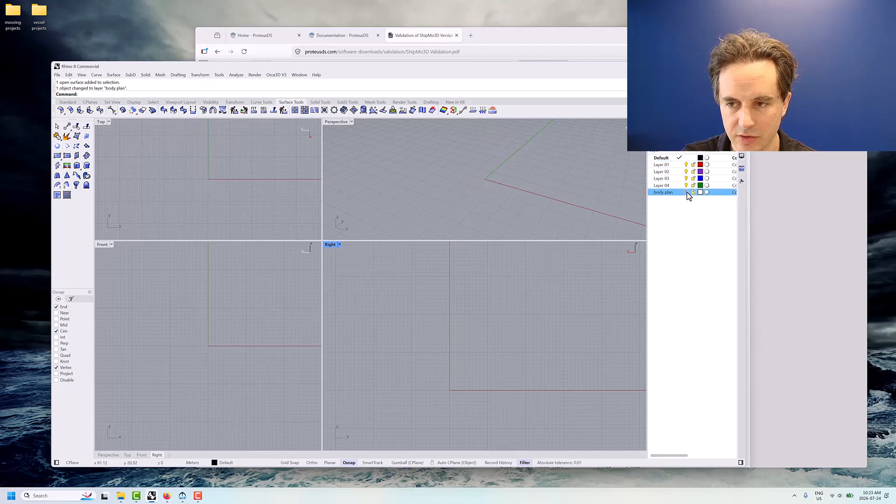
pyautogui.click(686, 193)
pyautogui.click(686, 192)
pyautogui.click(686, 193)
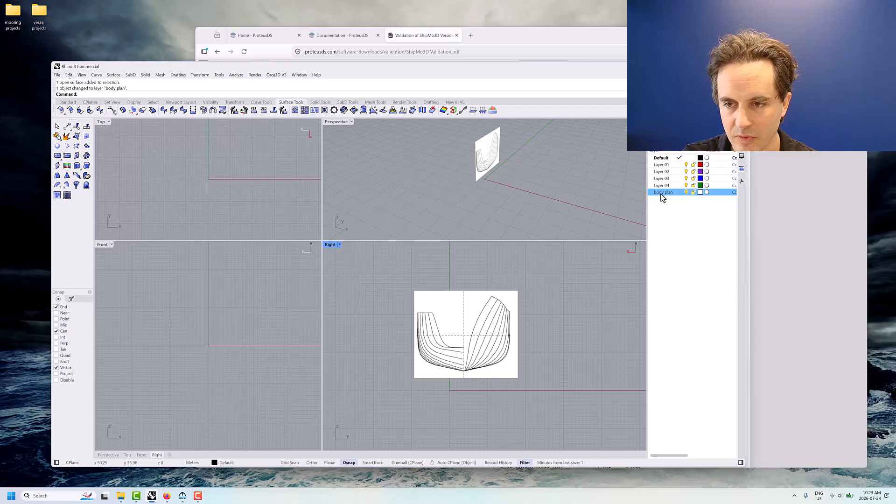
# Measure the hull's beam along the dashed waterline of the body plan picture with the Distance command
pyautogui.click(469, 353)
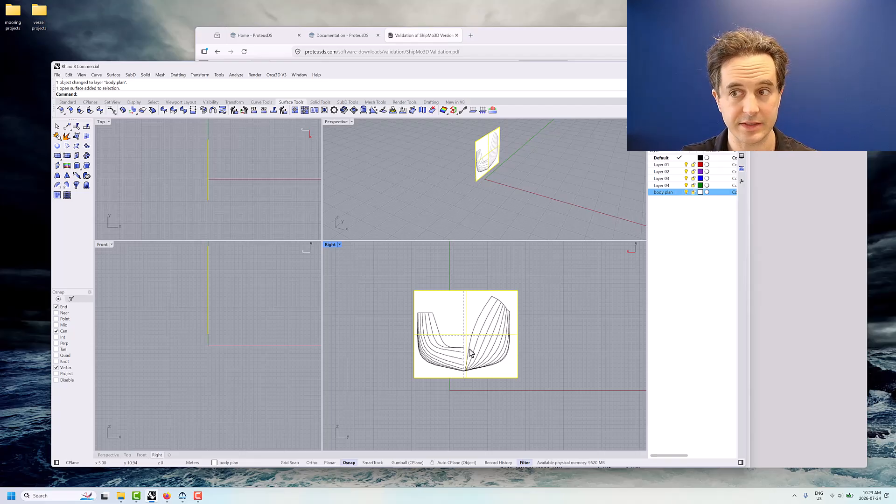
pyautogui.scroll(3, 471, 358)
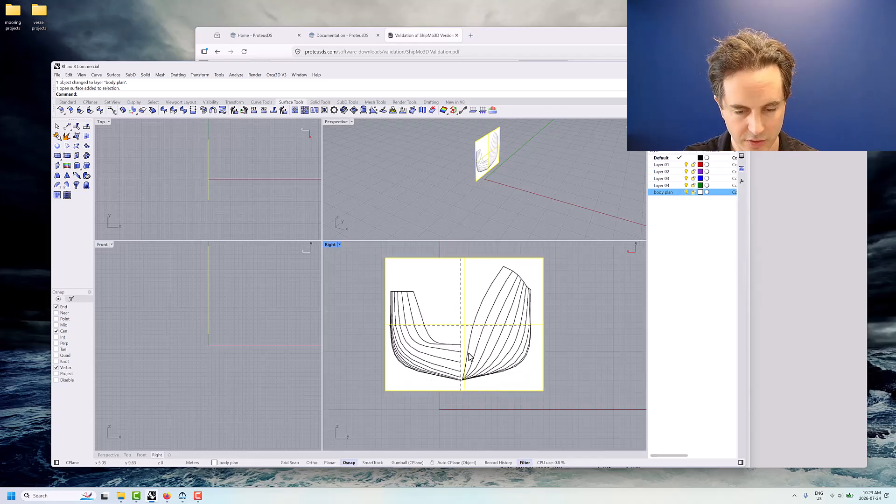
pyautogui.press('Escape')
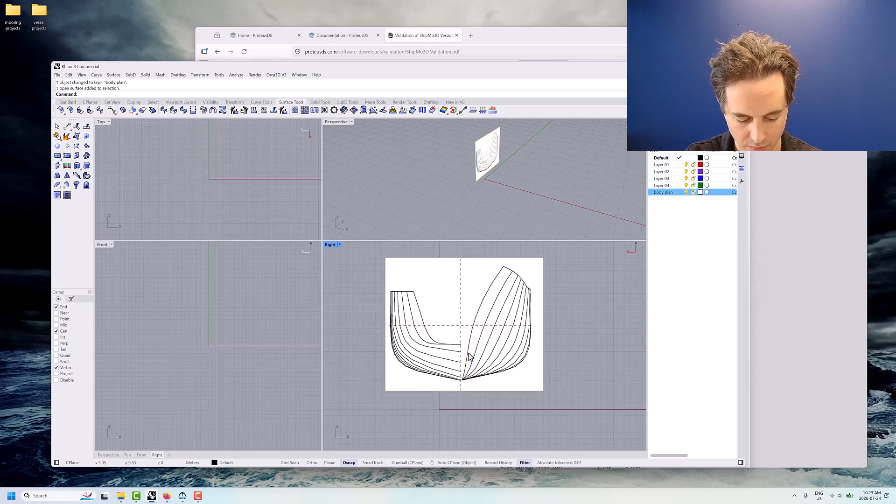
pyautogui.write('Distance')
pyautogui.press('Return')
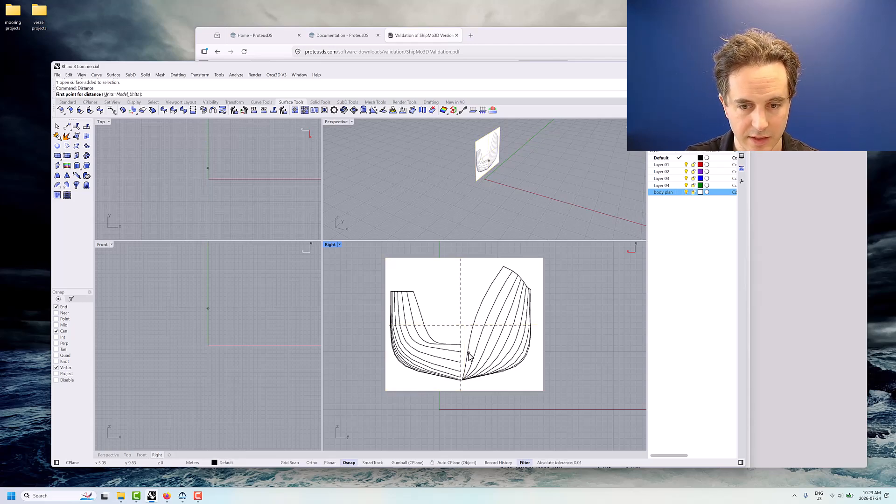
pyautogui.scroll(3, 420, 326)
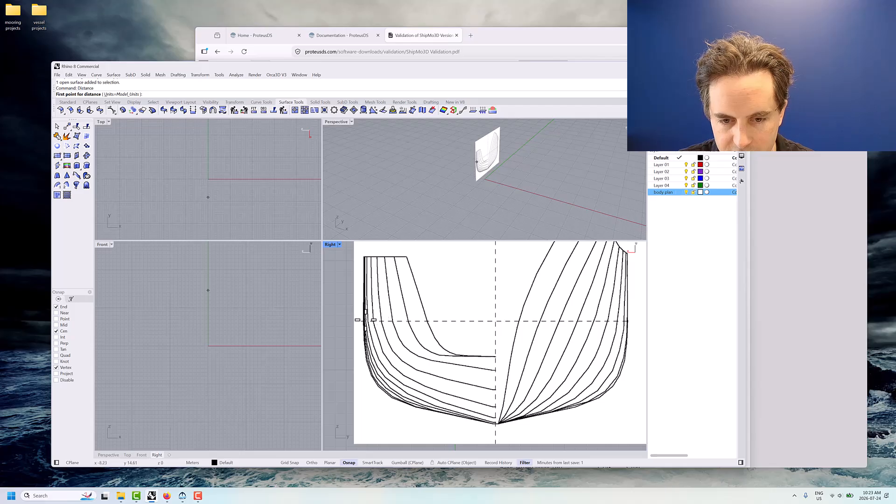
pyautogui.click(356, 321)
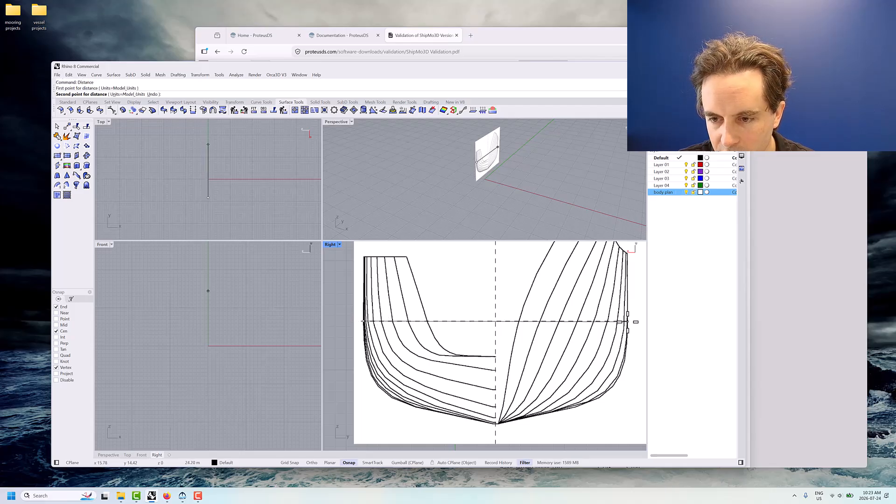
pyautogui.click(633, 322)
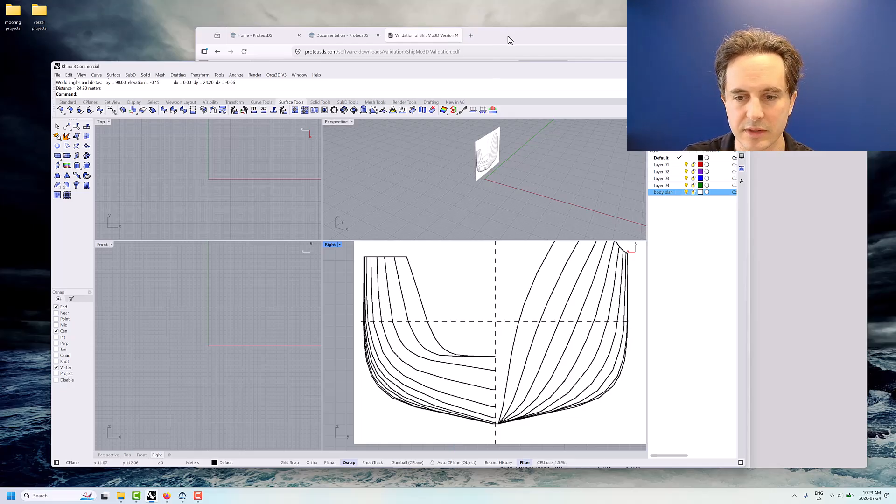
# Switch to the ShipMo3D validation report in the browser and look up the beam in Table 13, HMCS NIPIGON's main particulars
pyautogui.moveTo(508, 35); pyautogui.dragTo(514, 33)
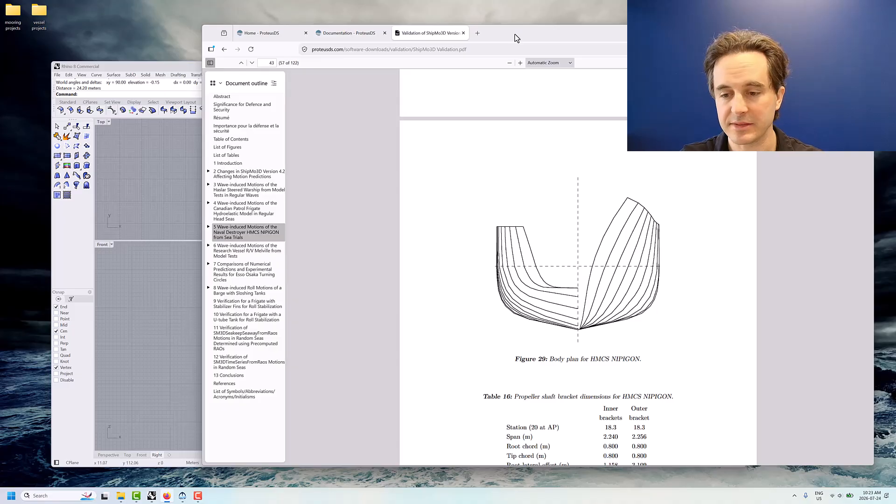
pyautogui.scroll(-1, 552, 377)
pyautogui.scroll(10, 554, 373)
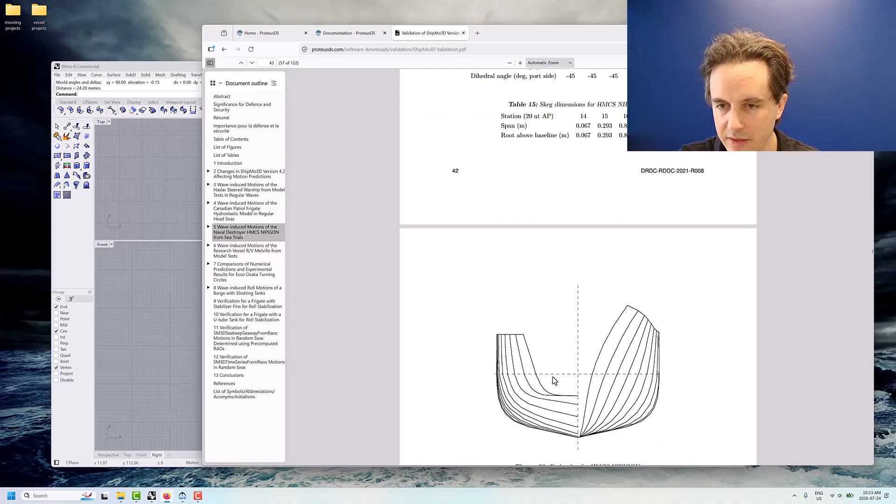
pyautogui.scroll(7, 556, 265)
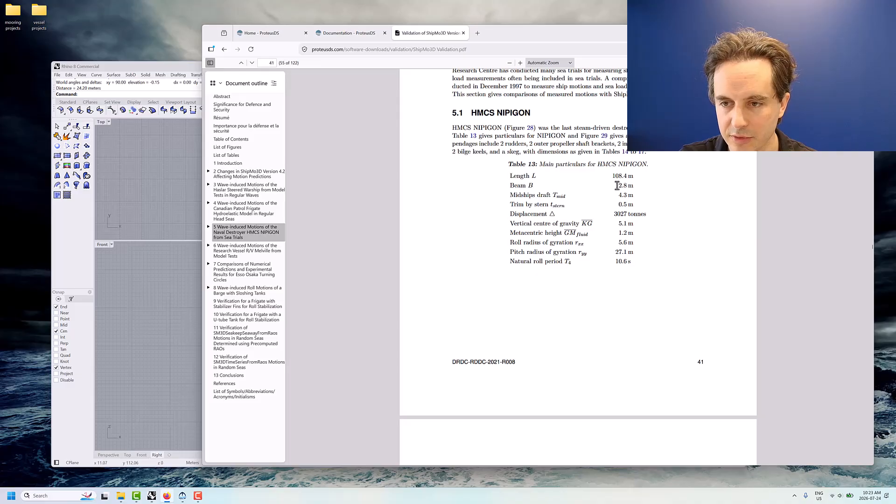
pyautogui.moveTo(564, 23); pyautogui.dragTo(581, 20)
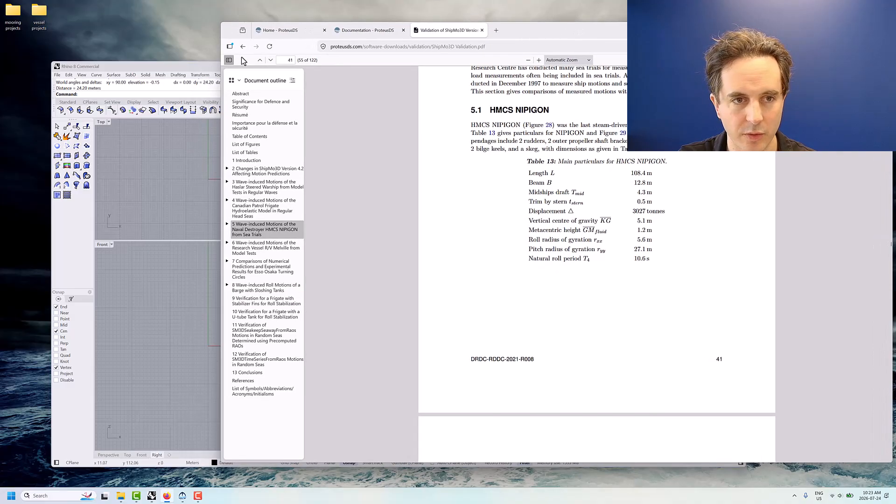
# Return to Rhino and scale the body plan picture by a factor of 12.8/24.2 about its automatic base point
pyautogui.click(209, 70)
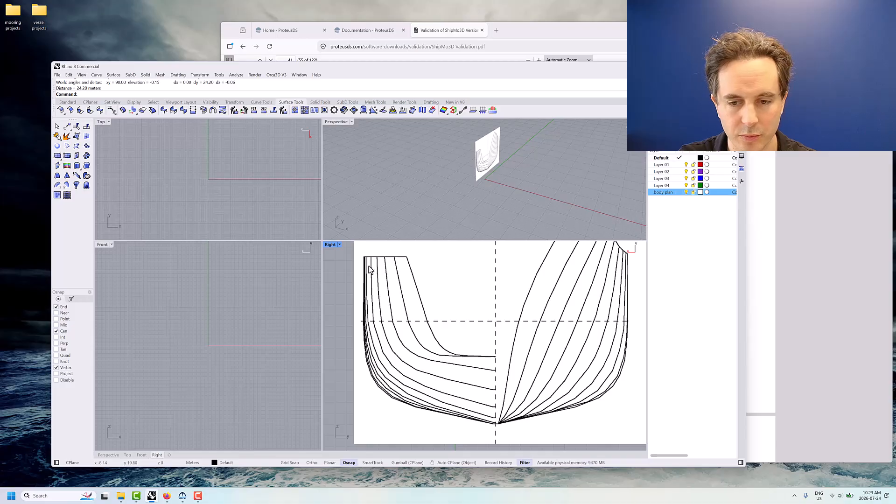
pyautogui.click(429, 329)
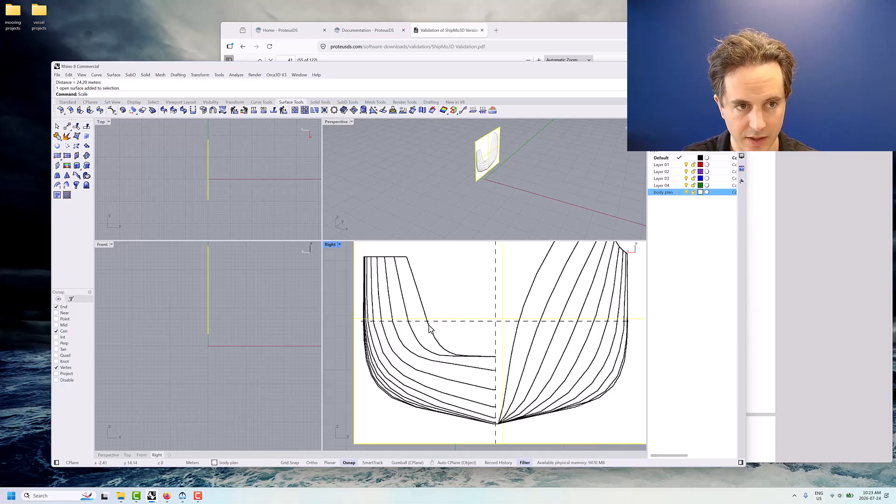
pyautogui.press('Return')
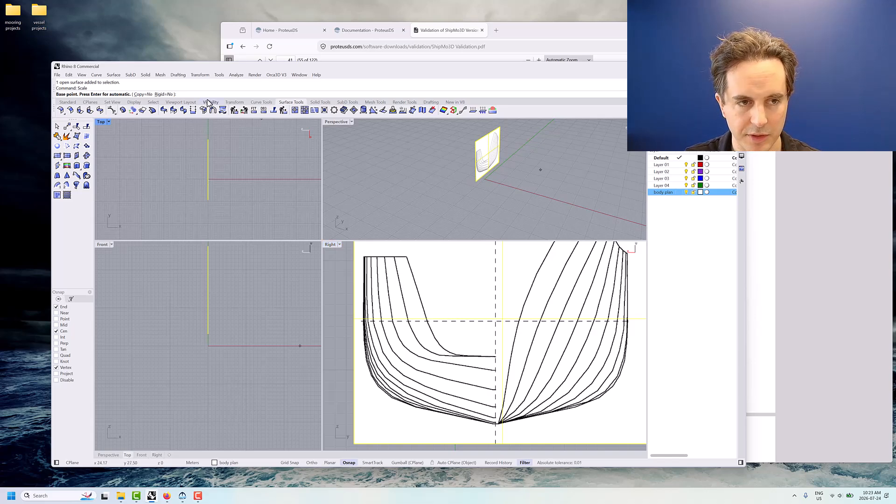
pyautogui.press('Return')
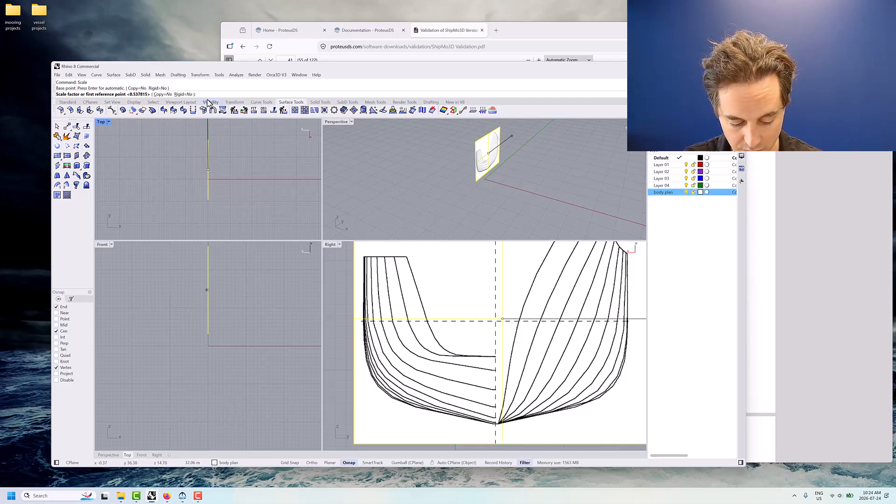
pyautogui.write('12.8/')
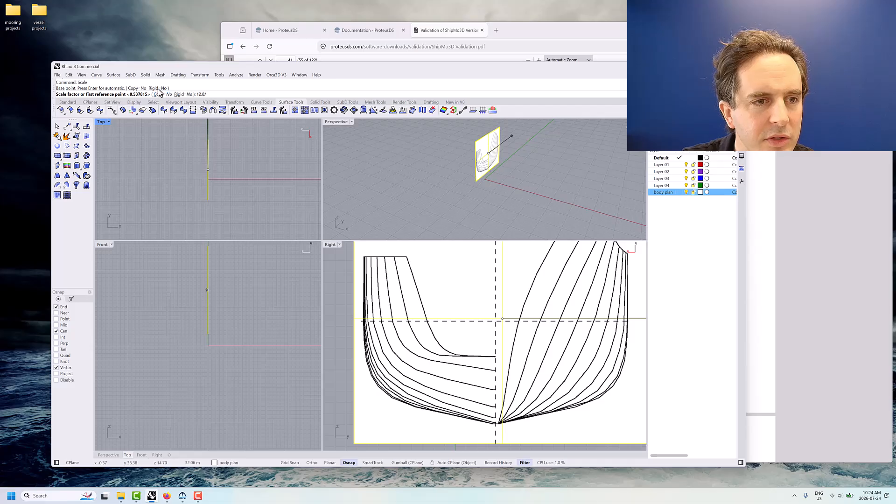
pyautogui.scroll(2, 159, 89)
pyautogui.write('/2')
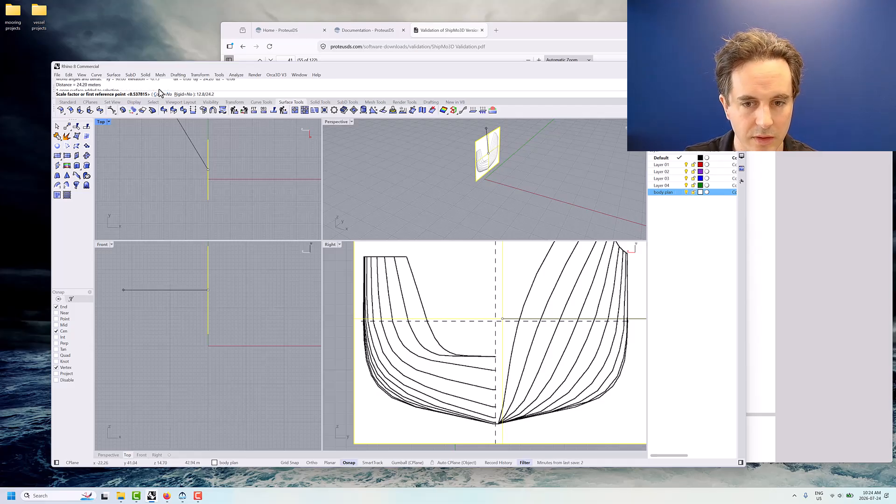
pyautogui.write('4.2')
pyautogui.press('Return')
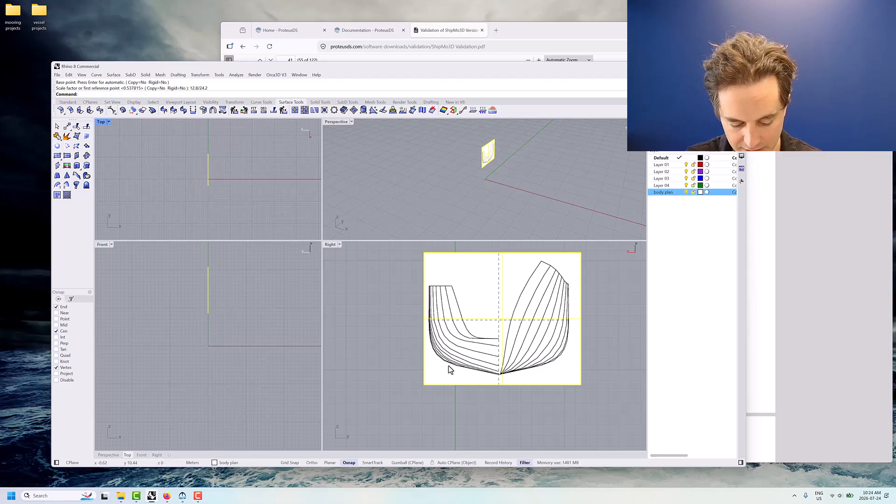
# Measure the scaled hull's beam along the dashed waterline of the body plan picture with the Distance command
pyautogui.write('Distance')
pyautogui.press('Return')
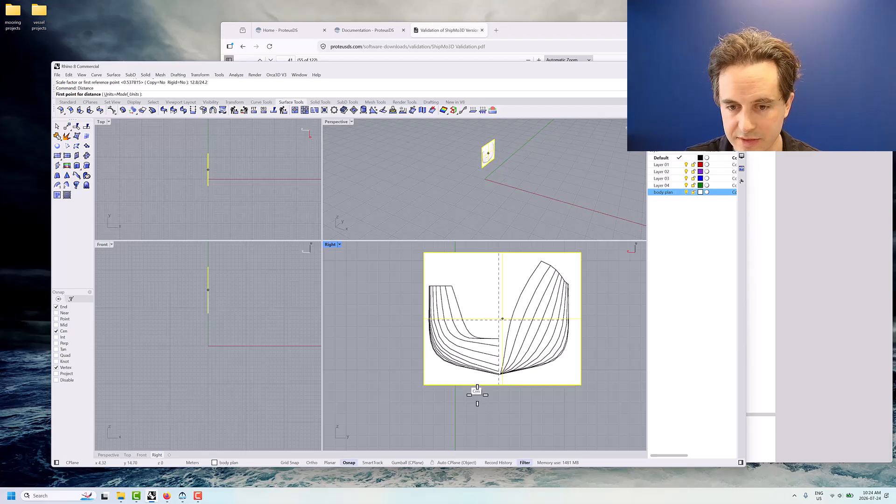
pyautogui.scroll(2, 468, 341)
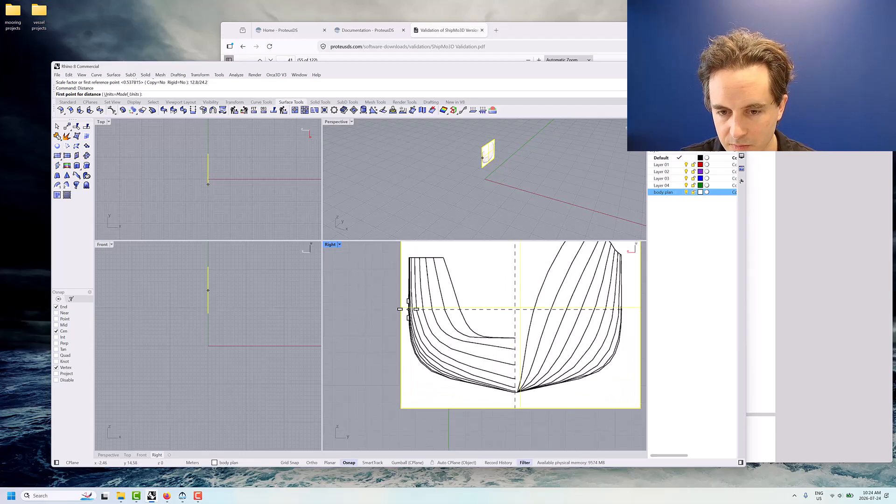
pyautogui.click(400, 309)
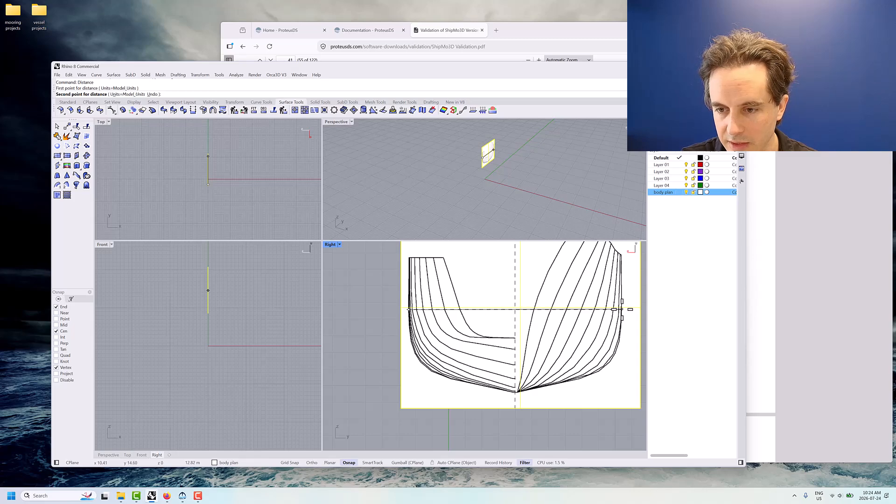
pyautogui.click(629, 308)
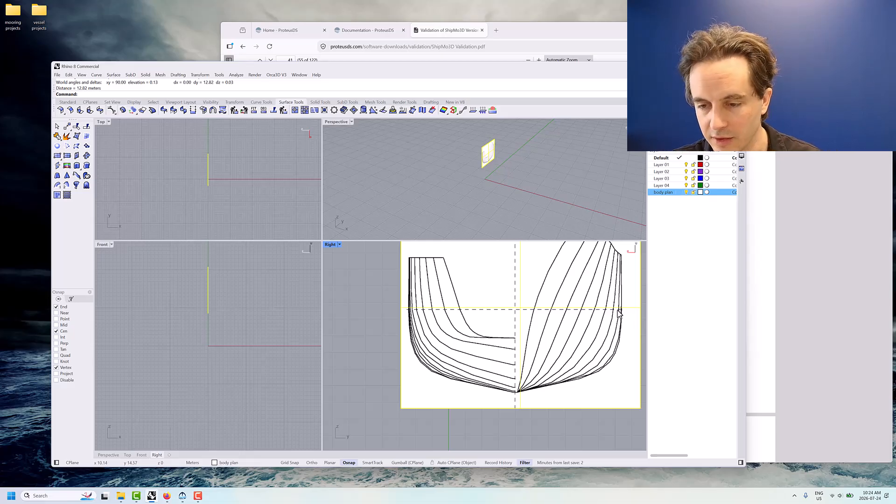
pyautogui.scroll(-3, 473, 394)
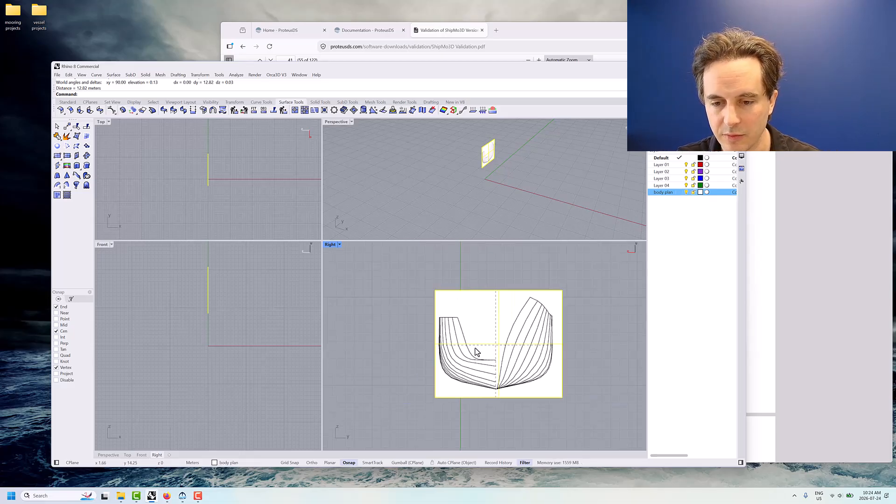
# Move the body plan picture so that its keel point on the dashed centreline sits at the origin 0,0
pyautogui.moveTo(476, 366); pyautogui.dragTo(452, 354)
pyautogui.scroll(2, 444, 402)
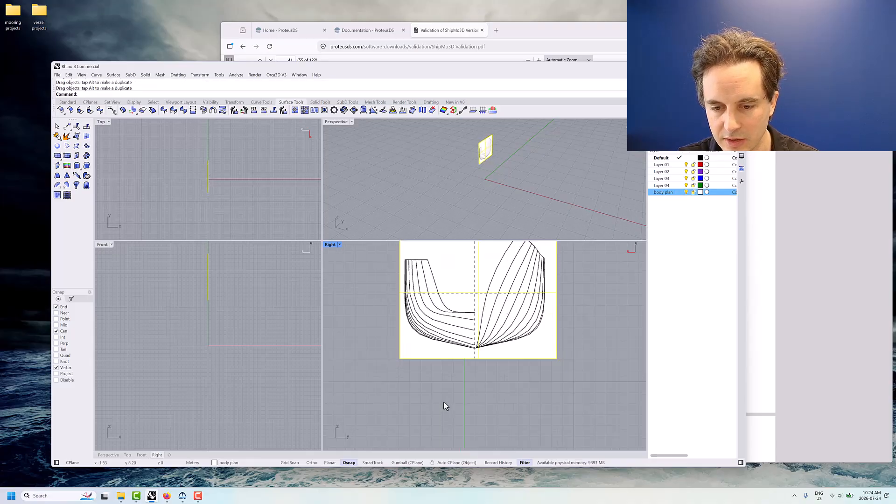
pyautogui.scroll(3, 443, 402)
pyautogui.scroll(-5, 454, 388)
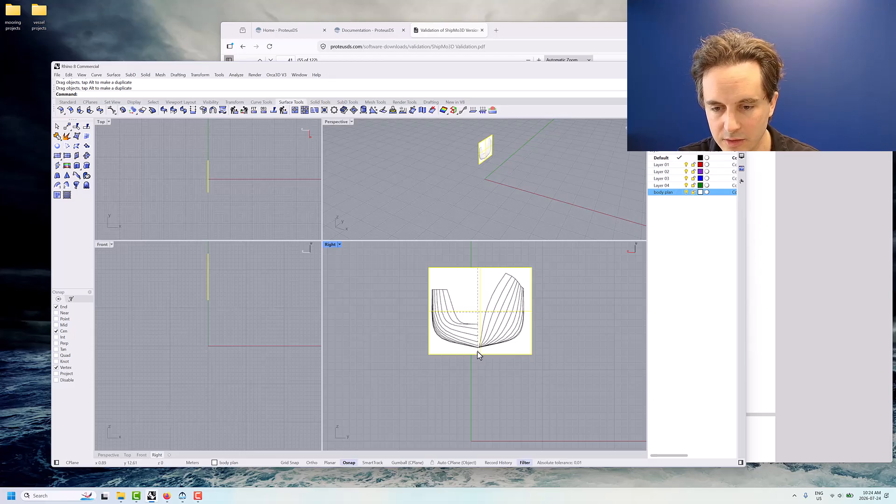
pyautogui.scroll(10, 481, 350)
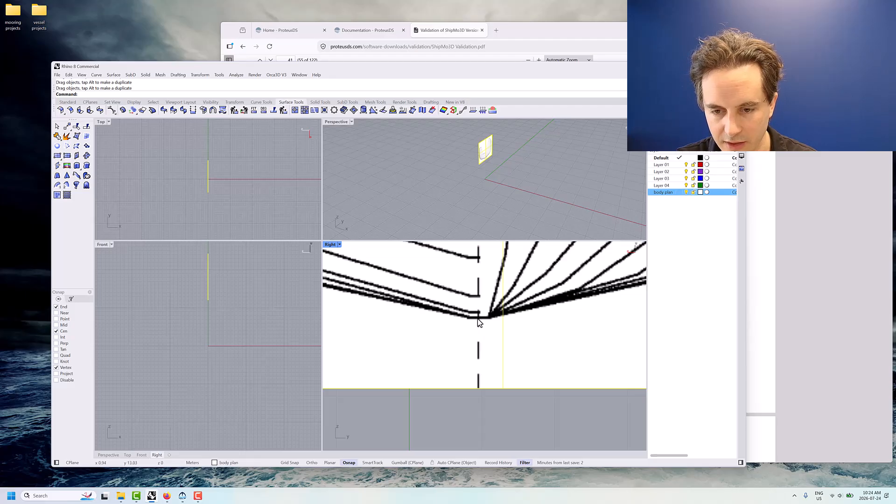
pyautogui.write('move')
pyautogui.press('Return')
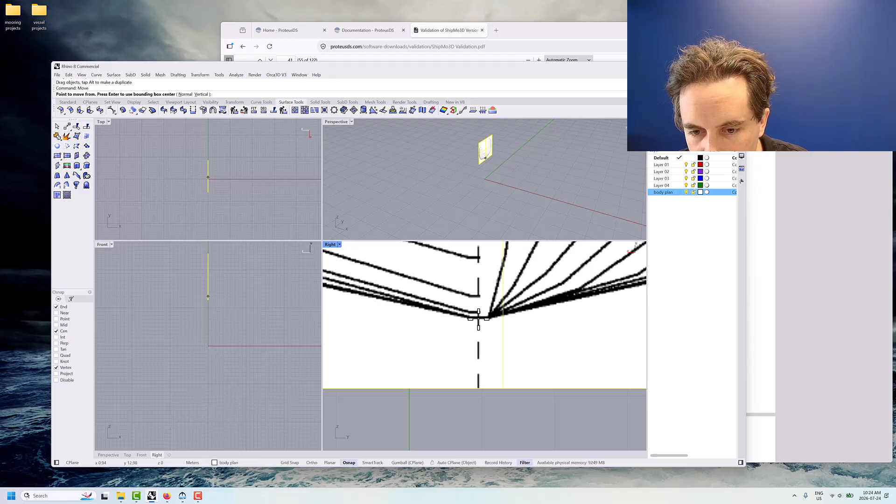
pyautogui.click(478, 319)
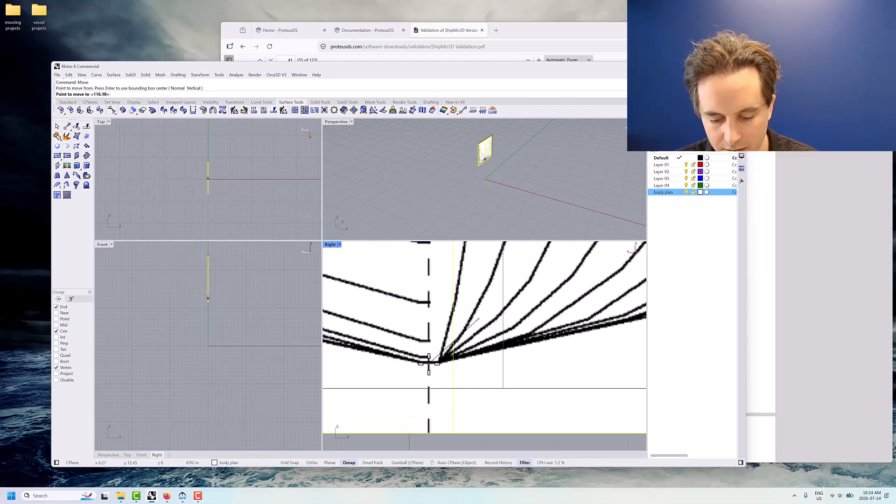
pyautogui.write('0,0')
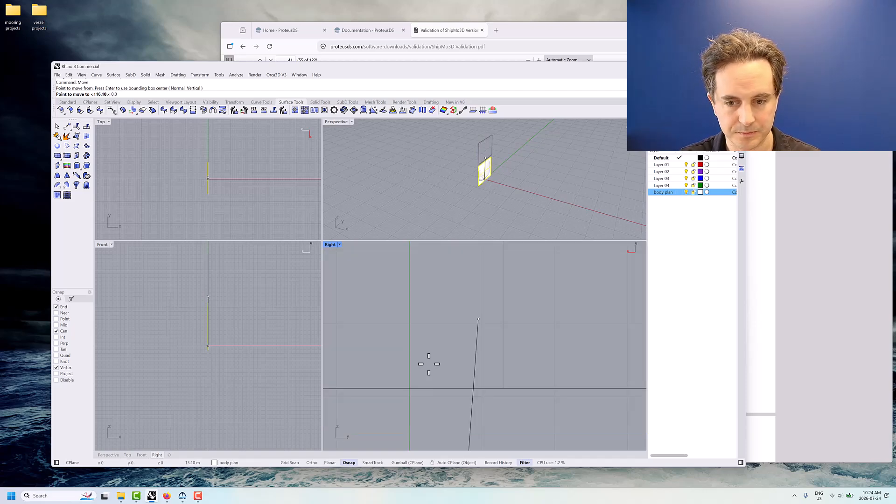
pyautogui.press('Return')
pyautogui.scroll(-20, 429, 364)
pyautogui.moveTo(441, 375); pyautogui.dragTo(466, 289, button='right')
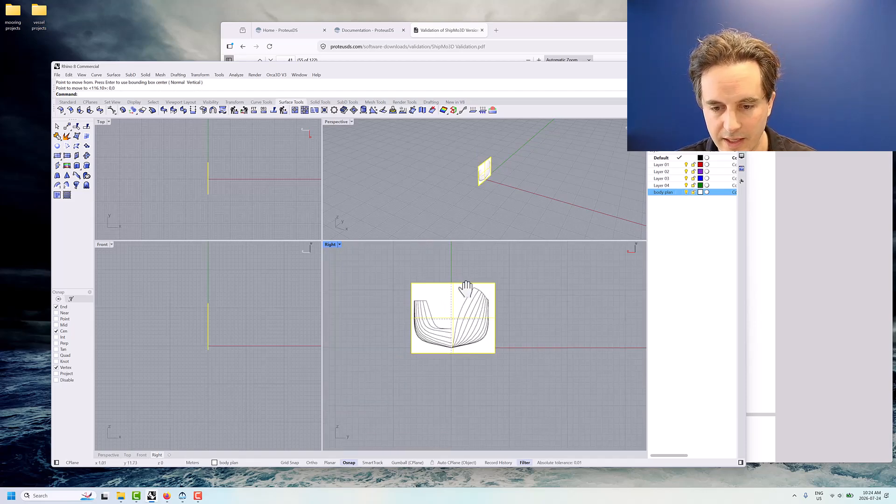
pyautogui.scroll(5, 453, 297)
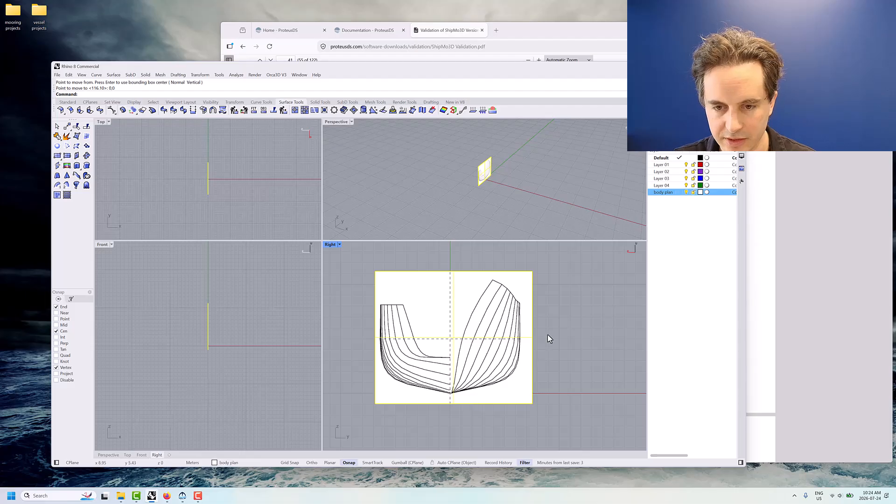
# Save the model as bodyPlanWork.3dm in the bodyPlanNipigon folder
pyautogui.click(57, 74)
pyautogui.click(70, 108)
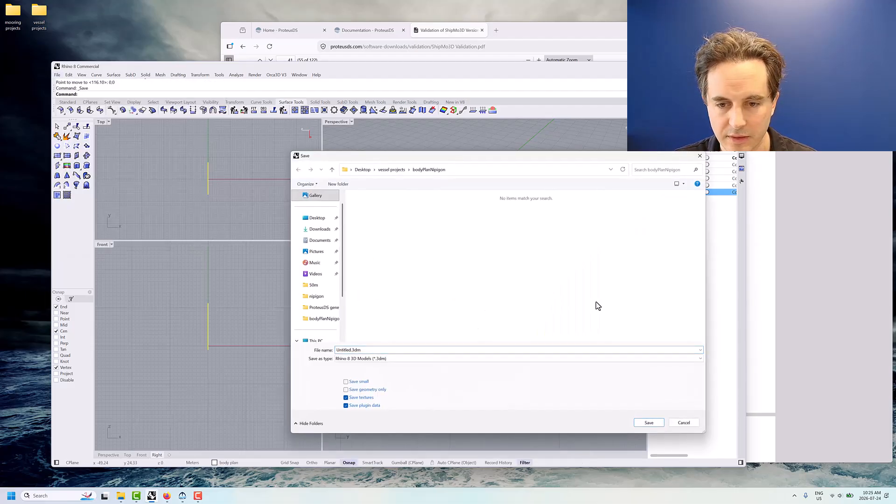
pyautogui.click(356, 349)
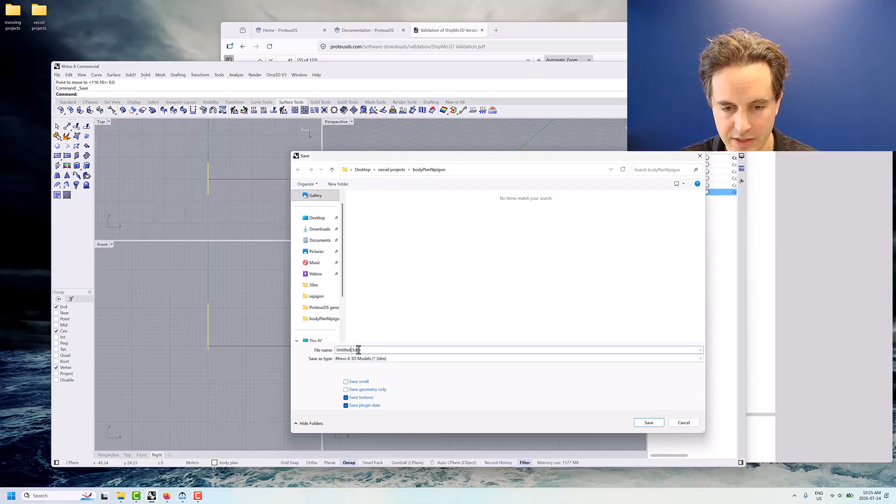
pyautogui.hotkey('shift', 'Home')
pyautogui.write('bodyZP')
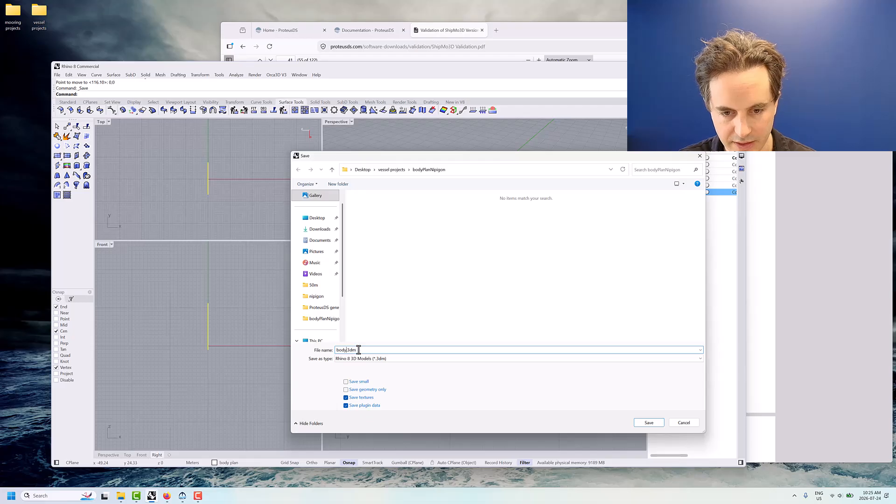
pyautogui.press('Return')
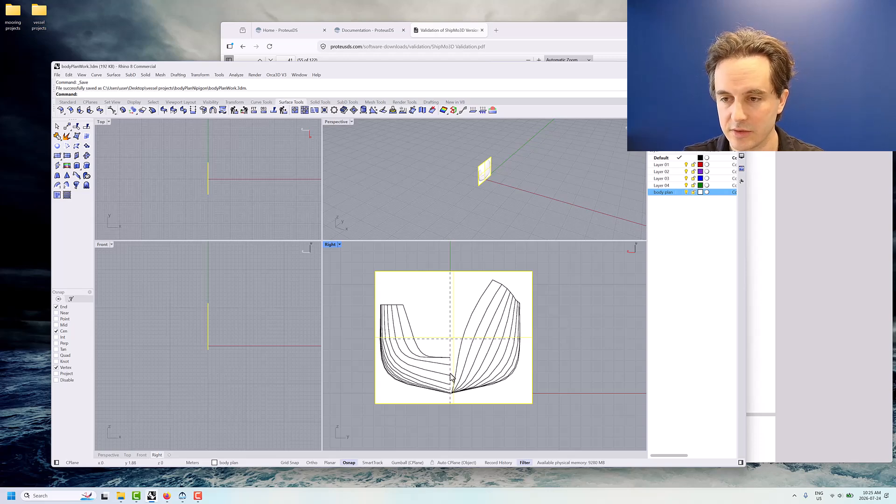
# Make Layer 04 the current layer and rename it "hull lines"
pyautogui.doubleClick(670, 186)
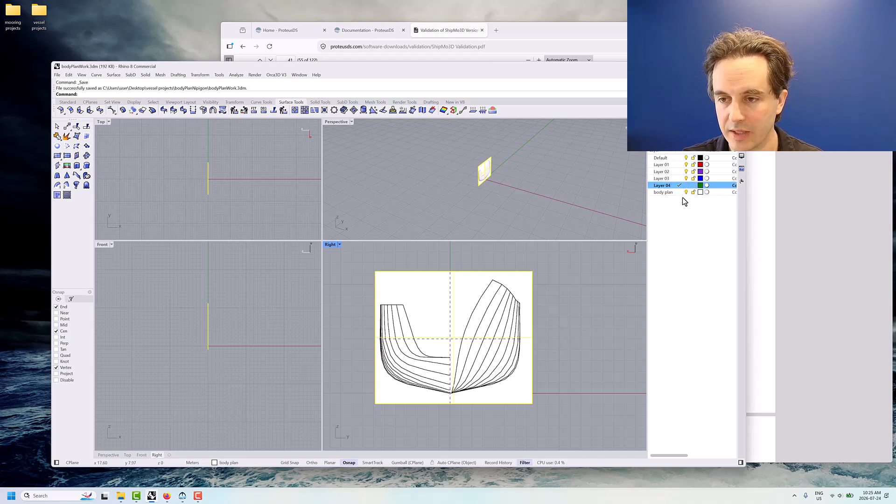
pyautogui.click(669, 186)
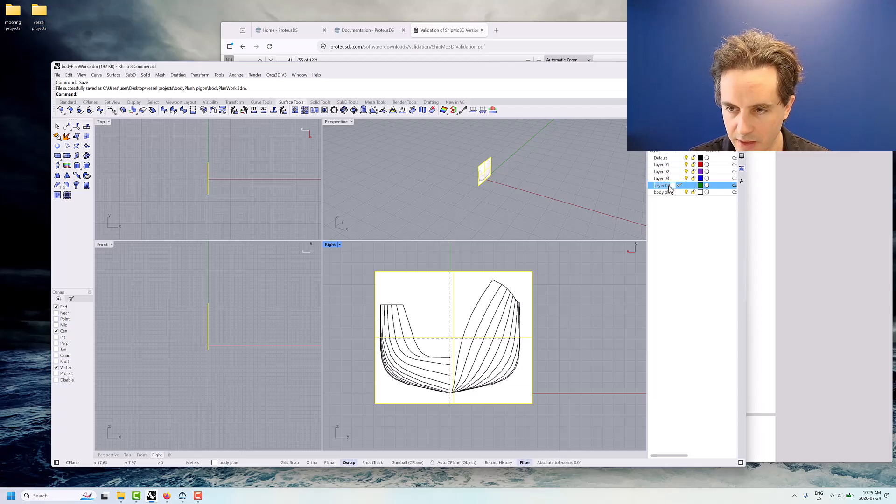
pyautogui.write('hull ')
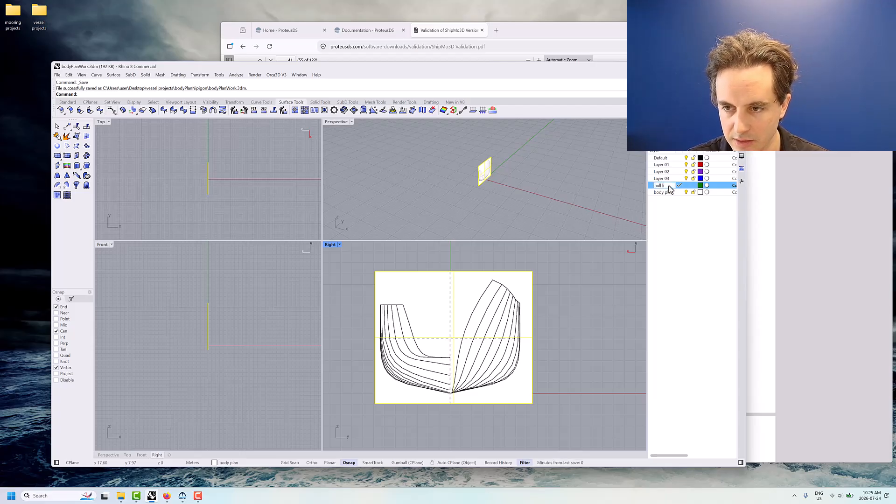
pyautogui.write('lines')
pyautogui.press('Return')
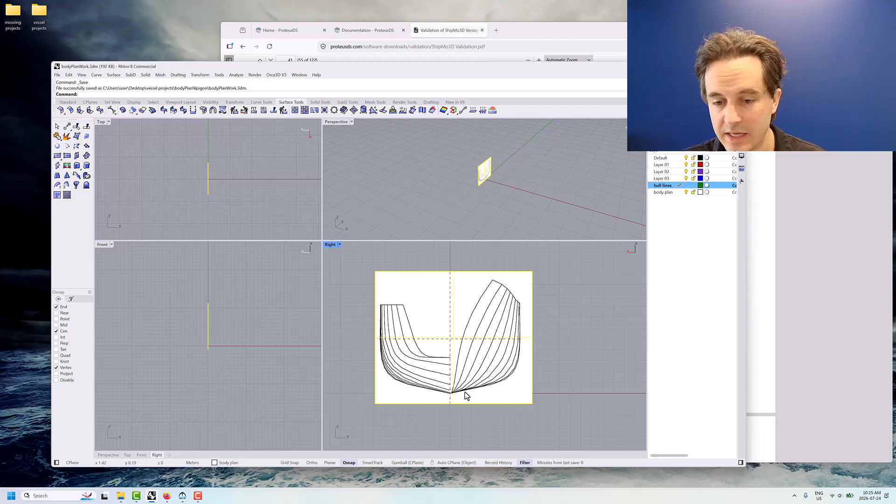
# Enlarge the Right viewport relative to the other three and fit the whole body plan picture in it
pyautogui.scroll(3, 465, 394)
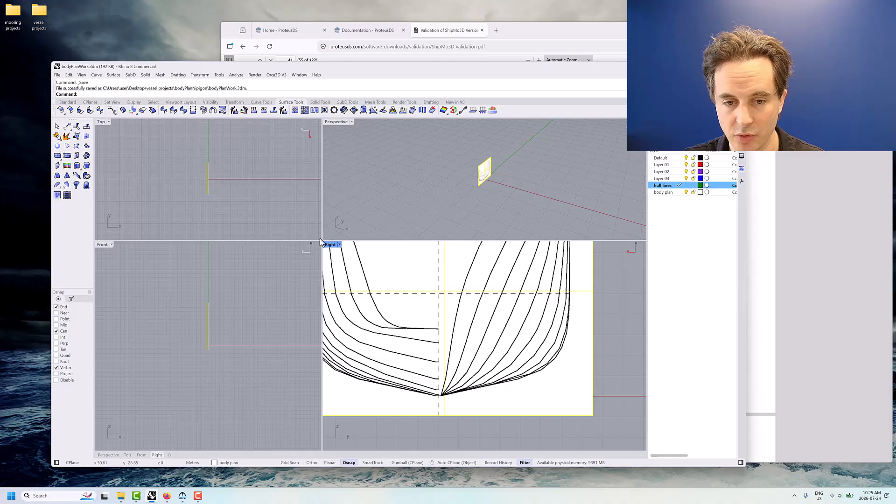
pyautogui.moveTo(320, 240); pyautogui.dragTo(256, 176)
pyautogui.scroll(-2, 430, 304)
pyautogui.moveTo(430, 303); pyautogui.dragTo(444, 344, button='right')
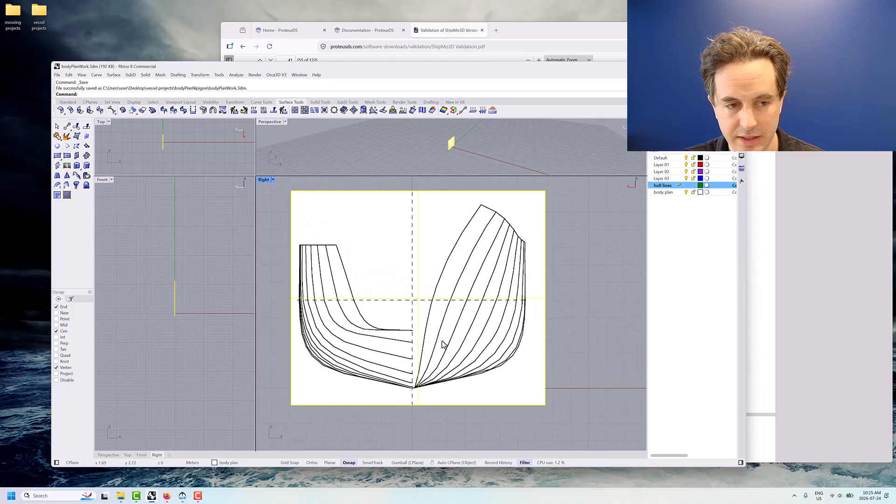
pyautogui.write('polyl')
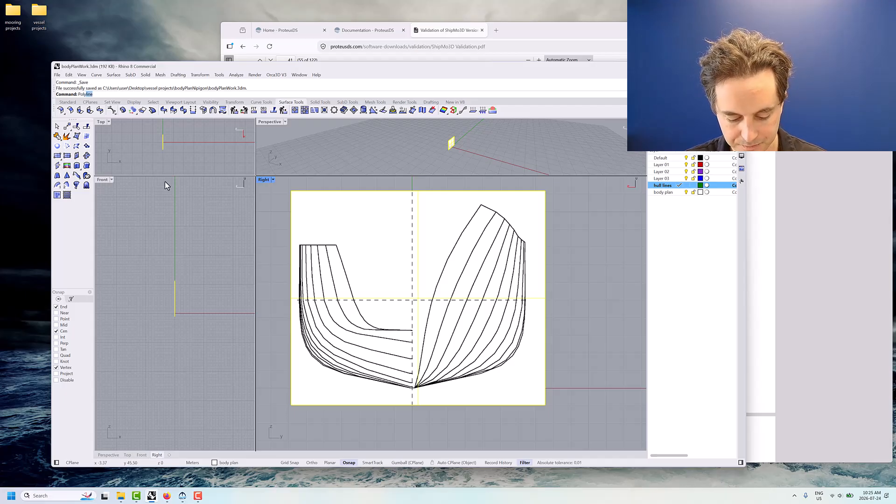
pyautogui.press('Return')
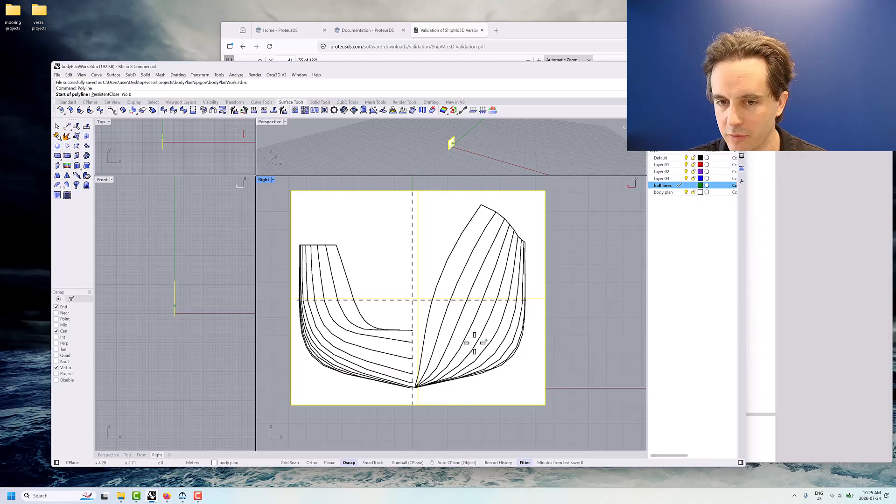
pyautogui.scroll(4, 415, 390)
pyautogui.press('Escape')
# Deselect the body plan picture, start the Polyline command and disable object snaps
pyautogui.click(632, 339)
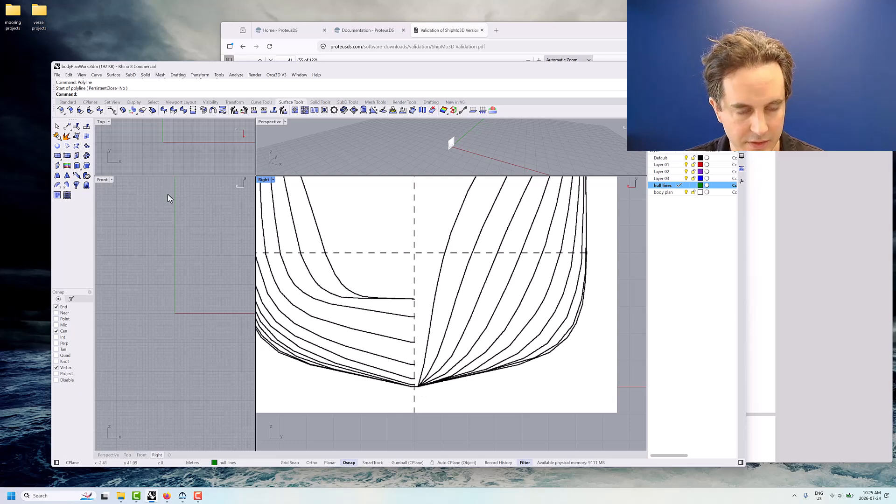
pyautogui.write('Polyline')
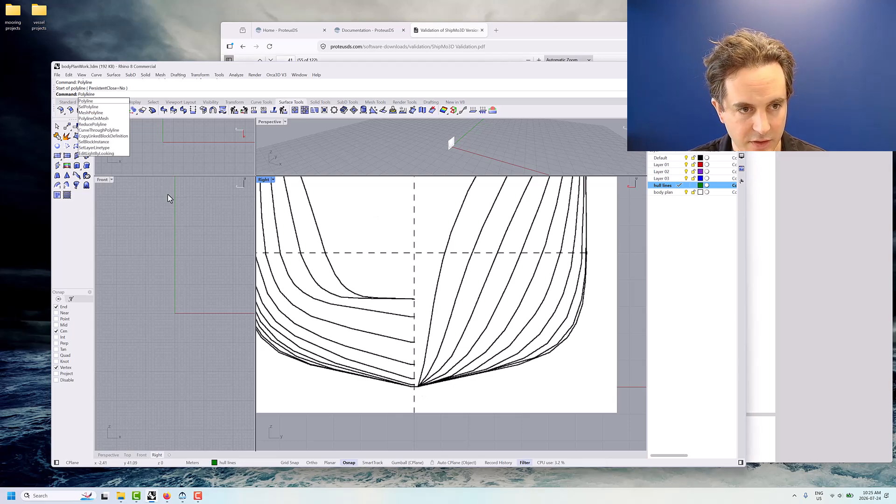
pyautogui.press('Return')
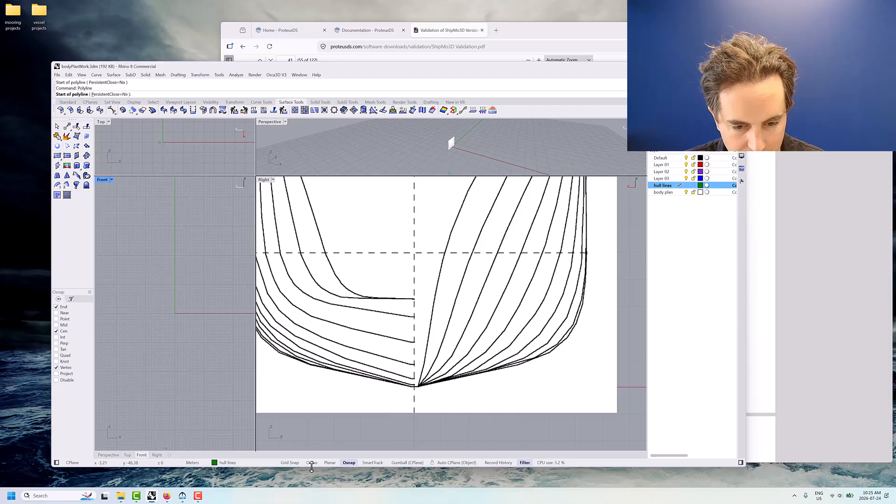
pyautogui.click(349, 463)
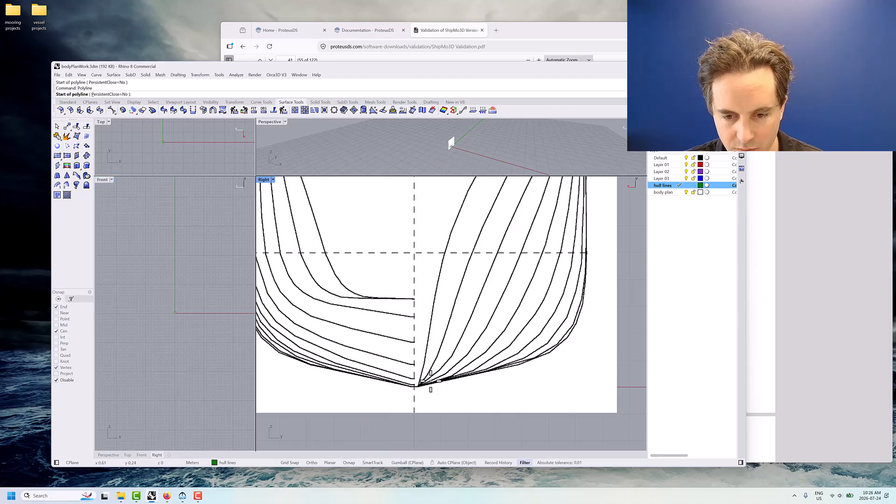
# Trace the innermost section on the right half of the body plan with a polyline from the keel at the centreline to its upper end
pyautogui.scroll(5, 414, 388)
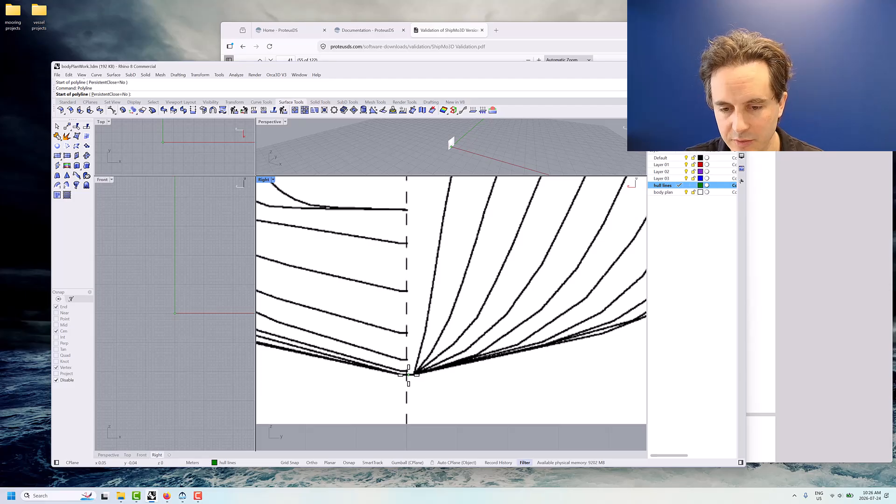
pyautogui.scroll(-5, 408, 375)
pyautogui.scroll(5, 409, 371)
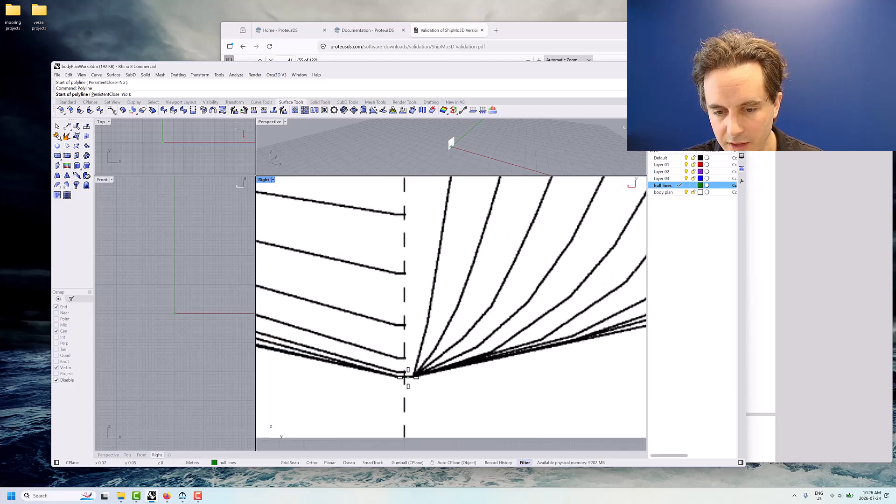
pyautogui.click(406, 376)
pyautogui.click(413, 376)
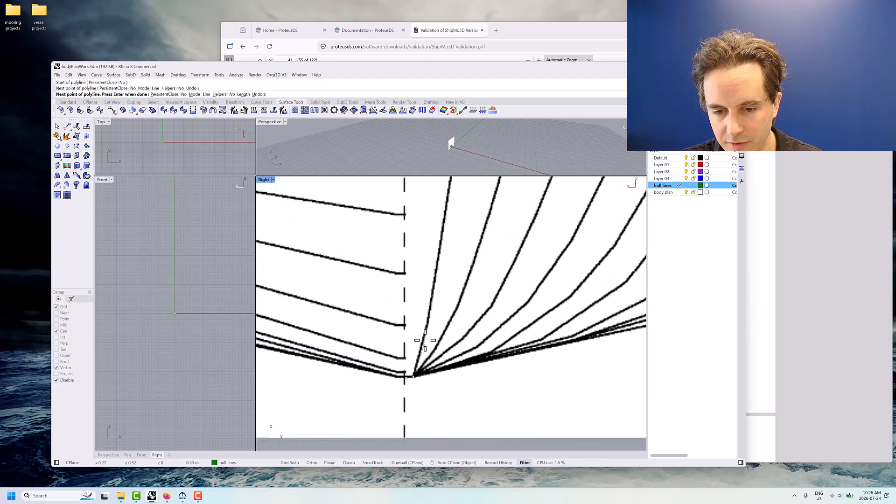
pyautogui.scroll(-4, 429, 313)
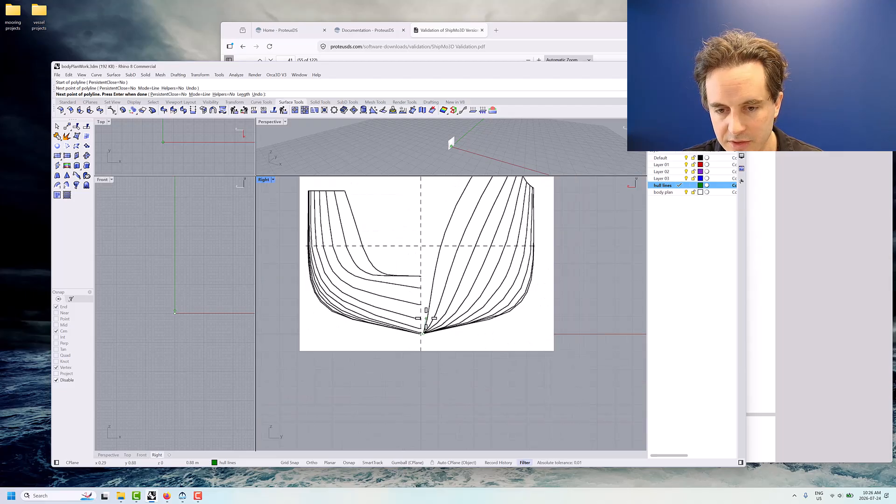
pyautogui.click(428, 314)
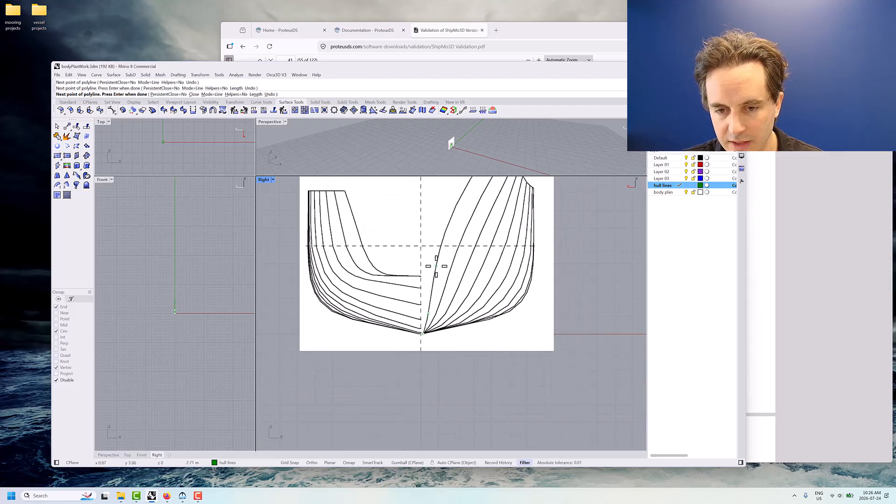
pyautogui.click(435, 266)
pyautogui.click(447, 226)
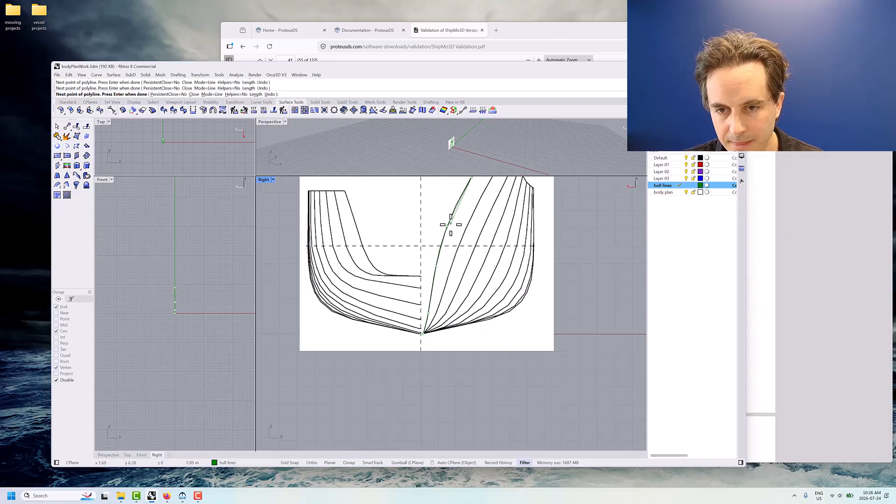
pyautogui.scroll(-3, 462, 205)
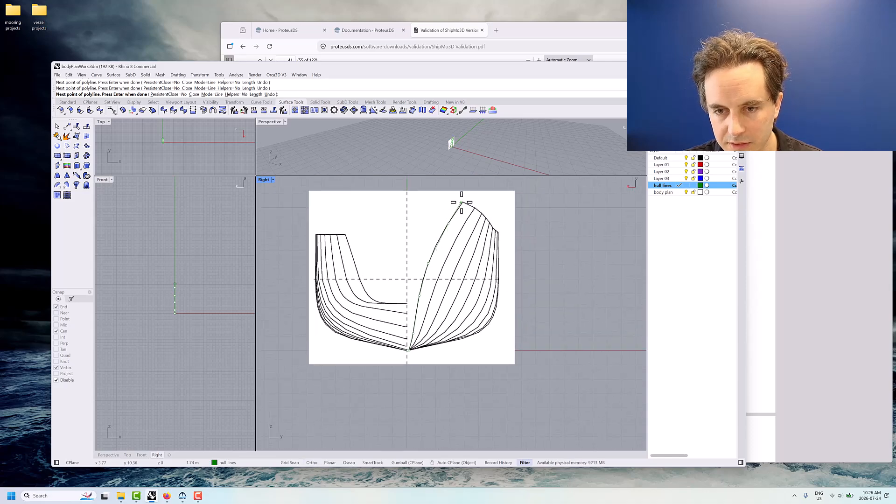
pyautogui.press('Return')
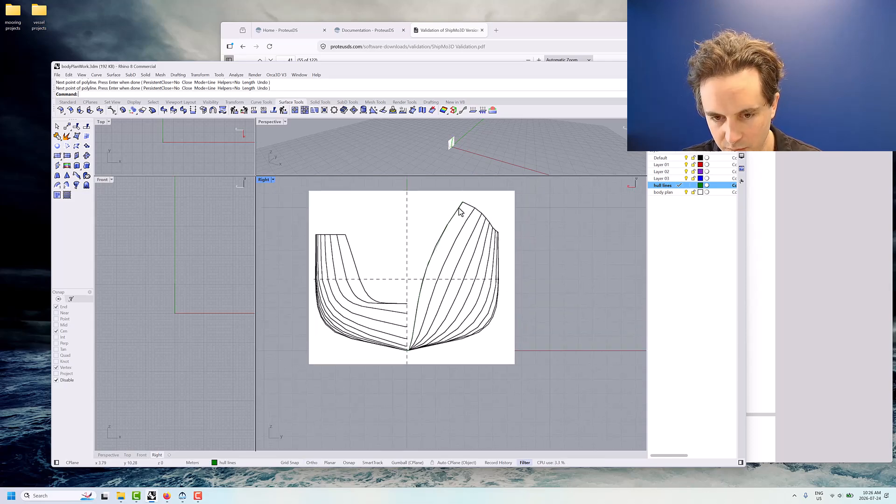
# Trace the second section from the centreline on the right half with a polyline from the keel to the deck edge
pyautogui.scroll(10, 423, 372)
pyautogui.press('Return')
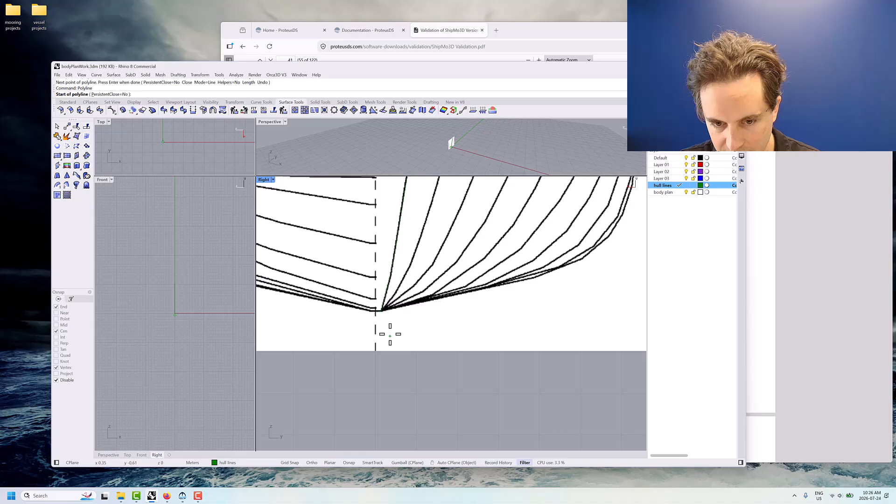
pyautogui.click(379, 311)
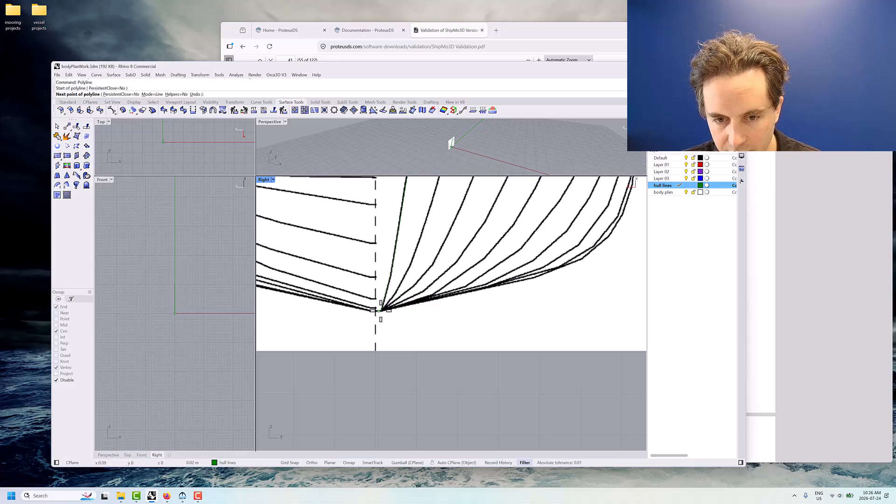
pyautogui.click(385, 308)
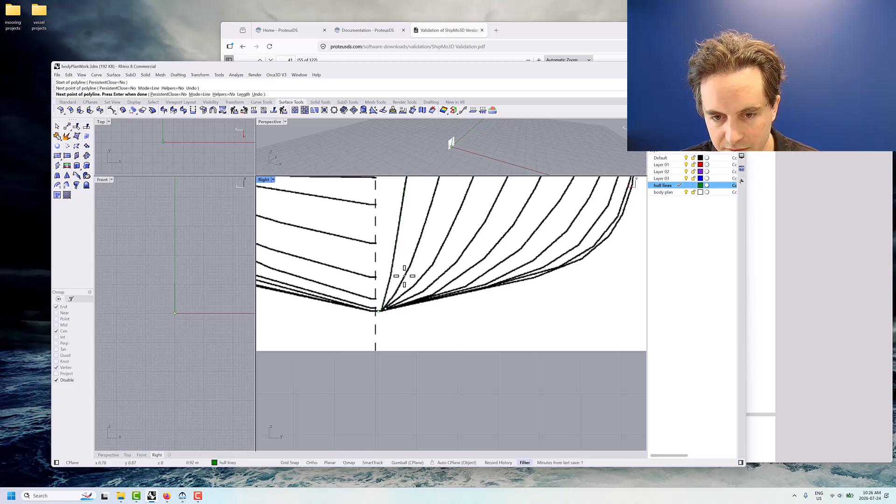
pyautogui.click(402, 276)
pyautogui.scroll(-3, 420, 237)
pyautogui.scroll(-3, 420, 240)
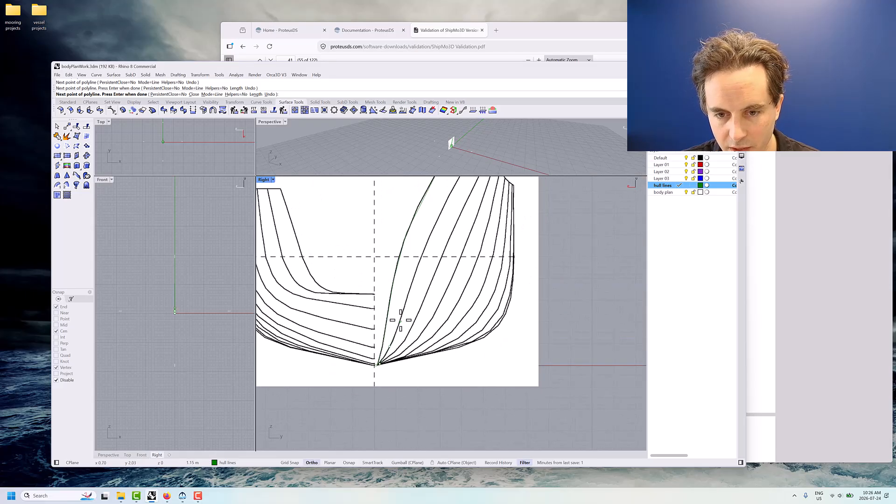
pyautogui.click(417, 265)
pyautogui.moveTo(444, 221); pyautogui.dragTo(421, 294, button='right')
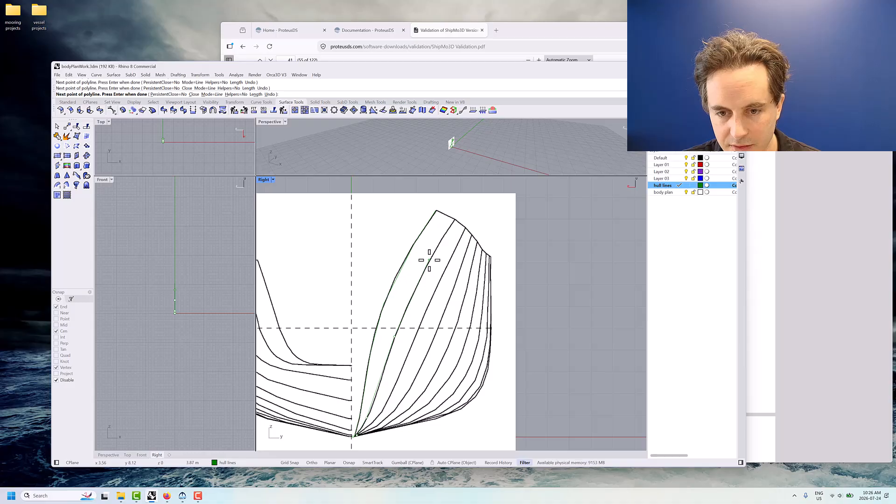
pyautogui.click(428, 260)
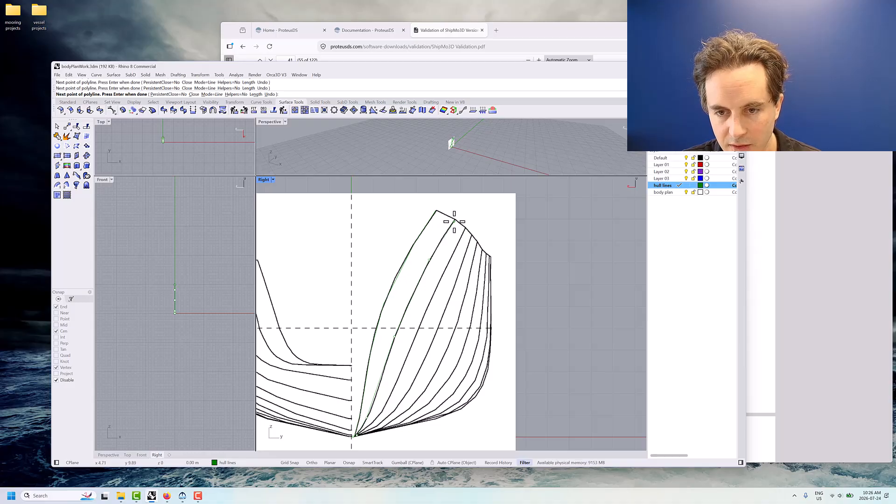
pyautogui.press('Return')
pyautogui.press('Return')
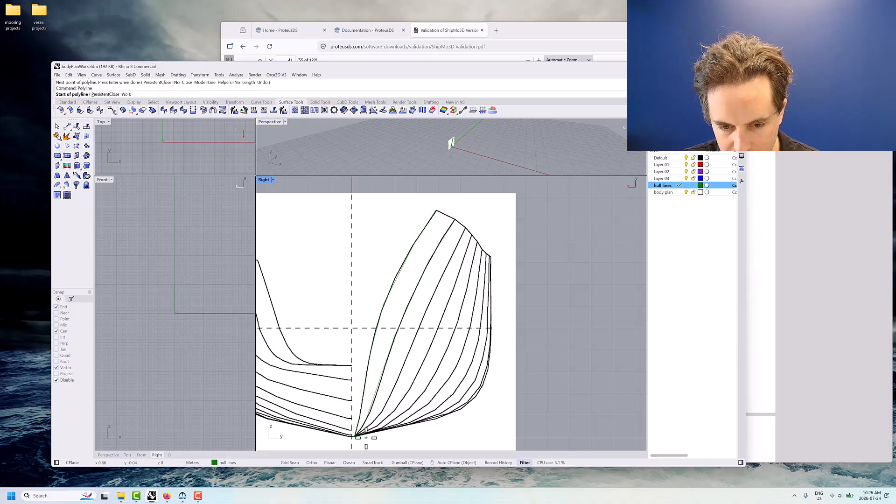
# Trace the third section from the centreline on the right half with a polyline from the keel to the deck edge
pyautogui.click(356, 436)
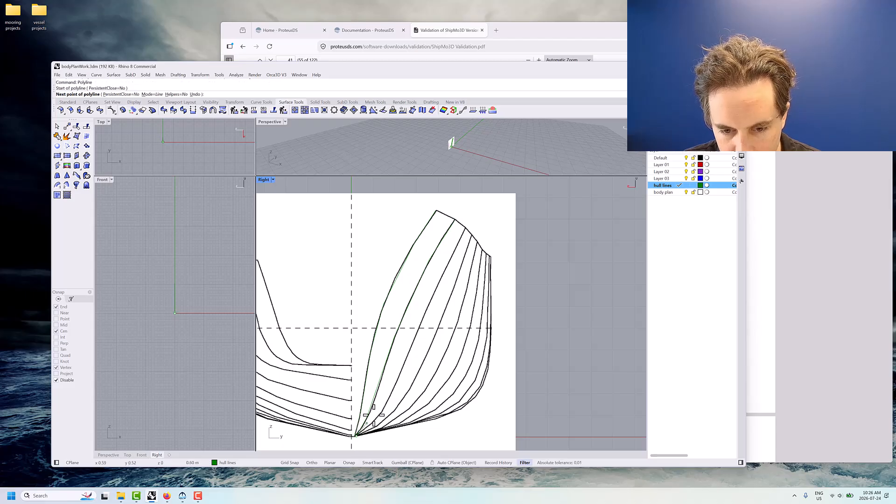
pyautogui.click(377, 418)
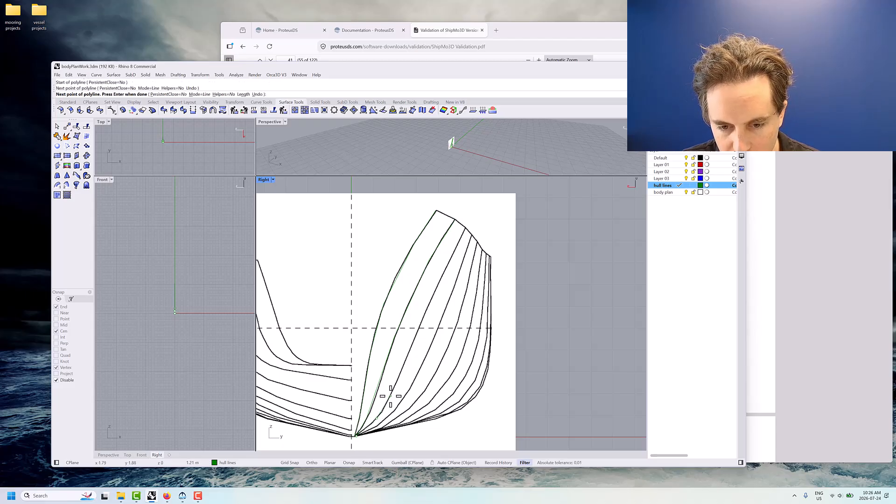
pyautogui.click(390, 396)
pyautogui.click(424, 314)
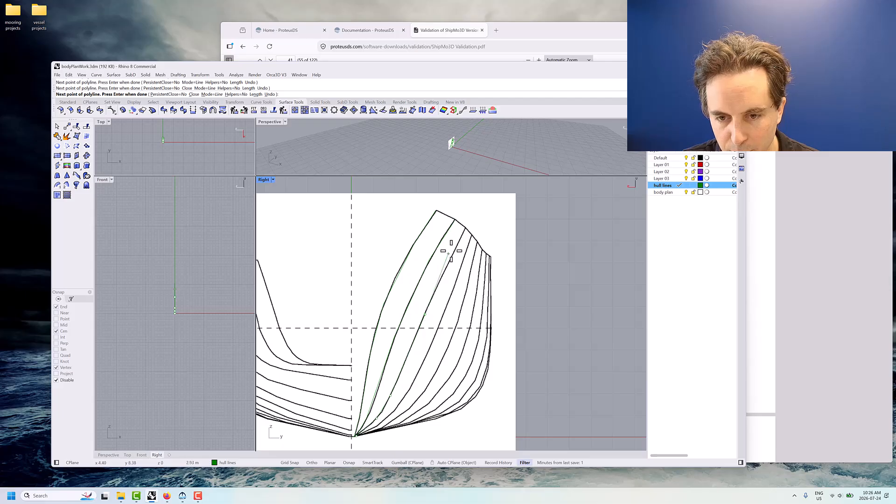
pyautogui.click(465, 228)
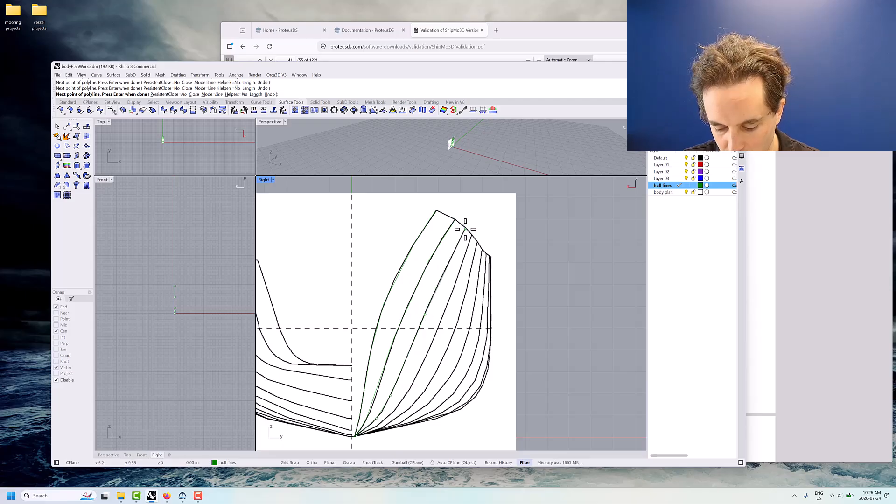
pyautogui.press('Return')
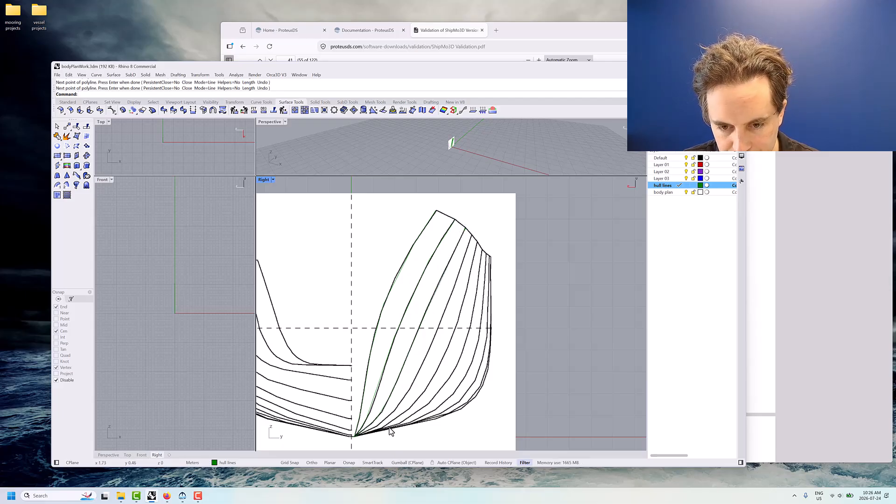
# Trace the fourth section from the centreline on the right half with a polyline from the keel to the deck edge
pyautogui.press('Return')
pyautogui.click(357, 436)
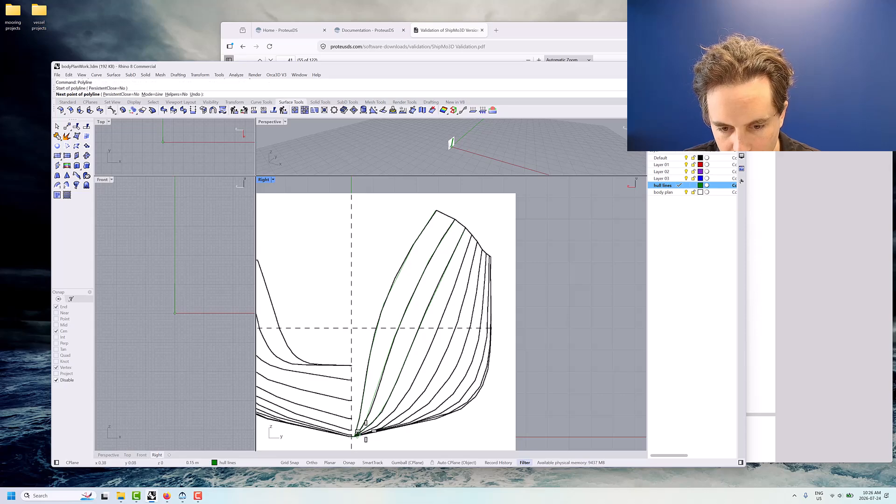
pyautogui.click(378, 425)
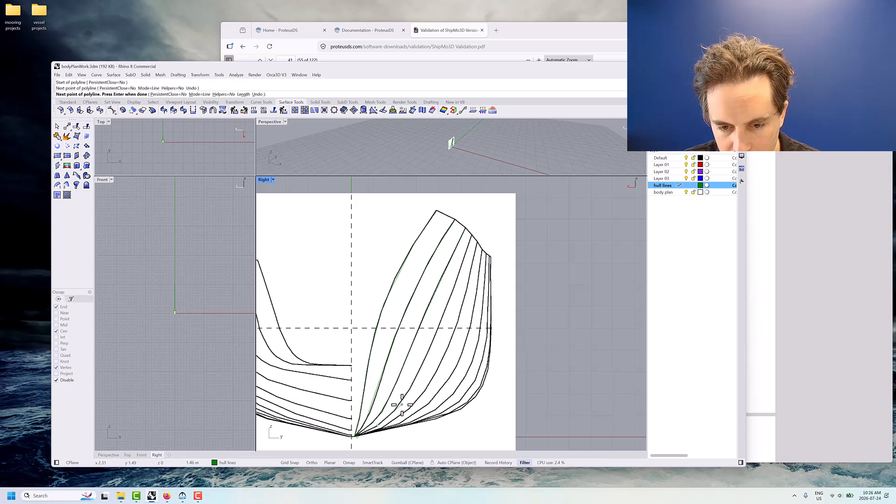
pyautogui.click(397, 408)
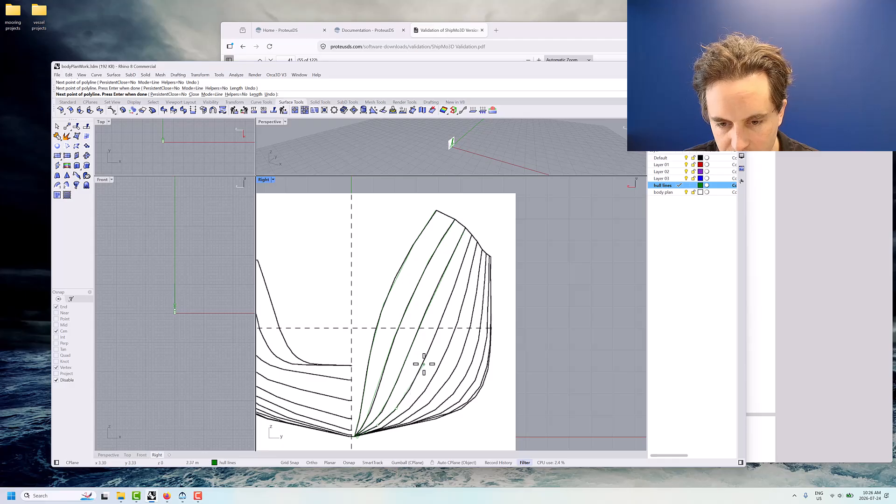
pyautogui.click(422, 367)
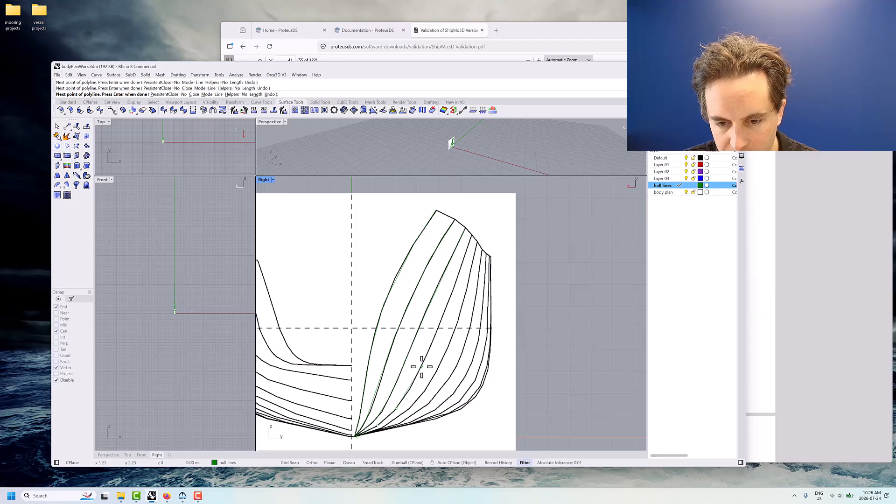
pyautogui.click(456, 281)
pyautogui.press('Return')
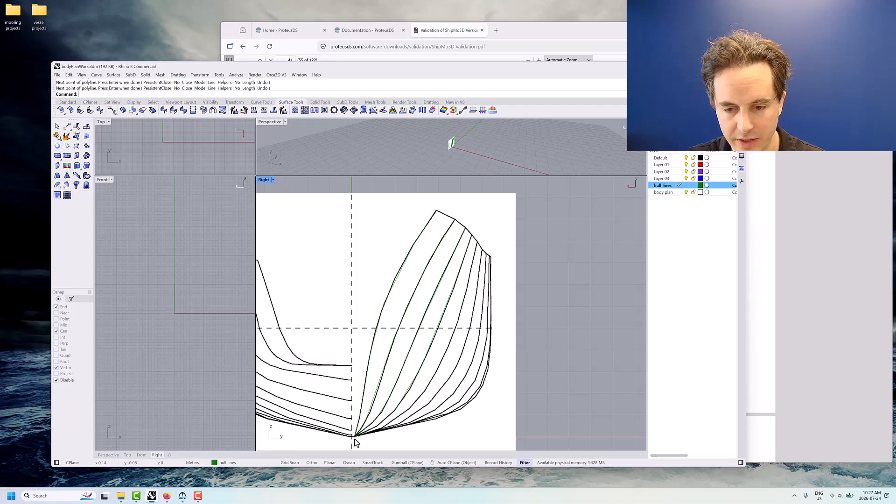
# Trace the outermost section on the right half with a polyline from the keel around the bilge and up the side to the deck edge
pyautogui.press('Return')
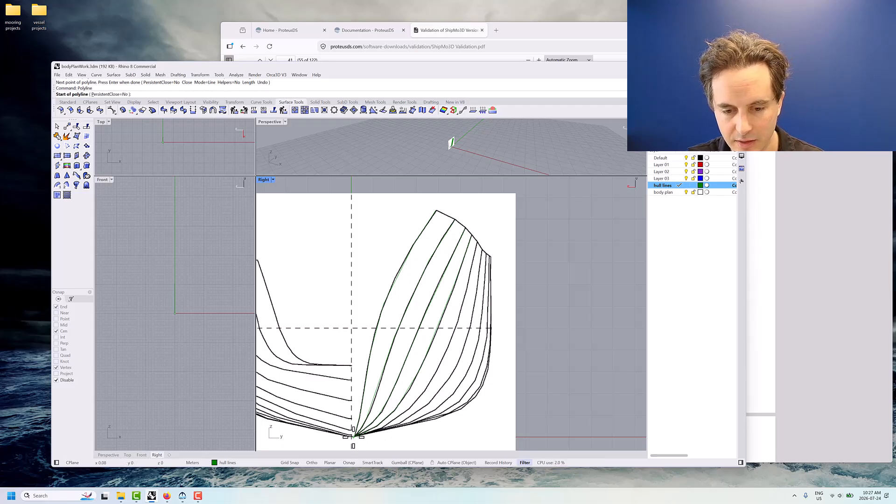
pyautogui.click(353, 436)
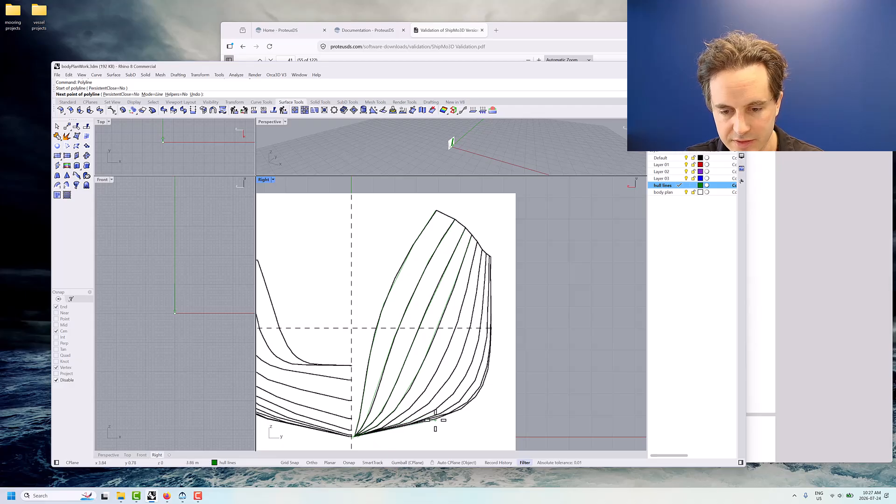
pyautogui.click(434, 419)
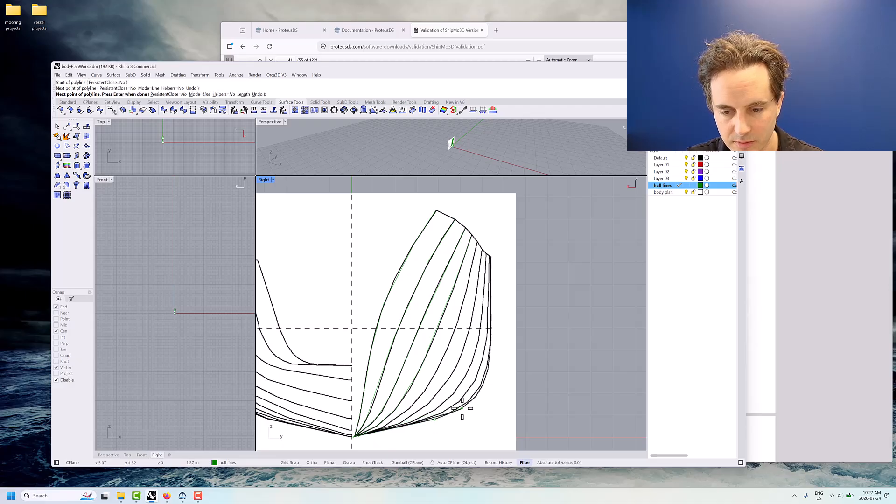
pyautogui.click(462, 408)
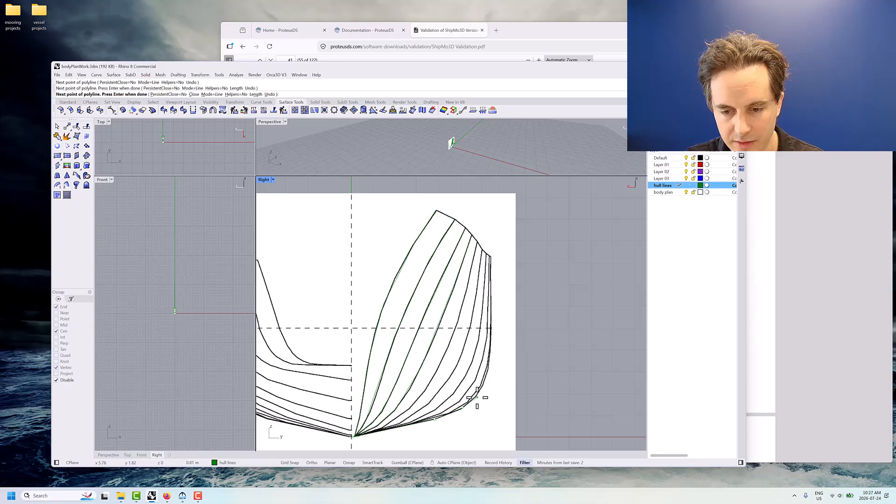
pyautogui.click(477, 397)
pyautogui.click(487, 377)
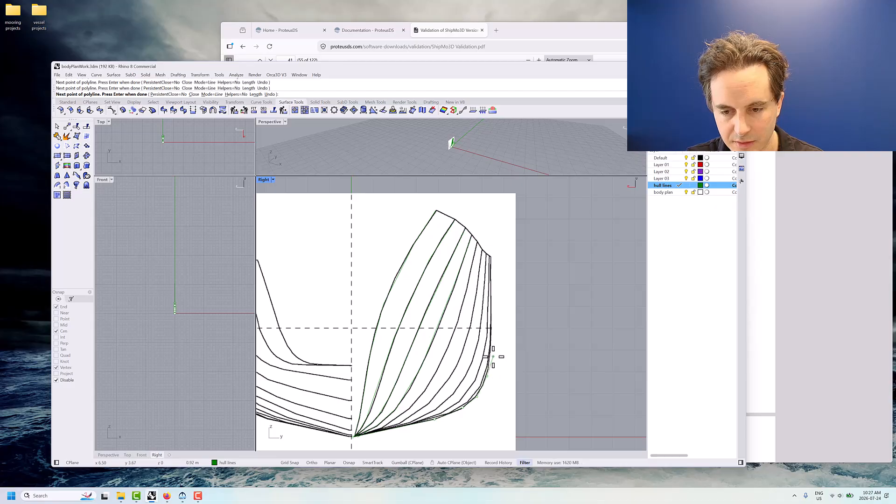
pyautogui.click(490, 257)
pyautogui.rightClick(490, 257)
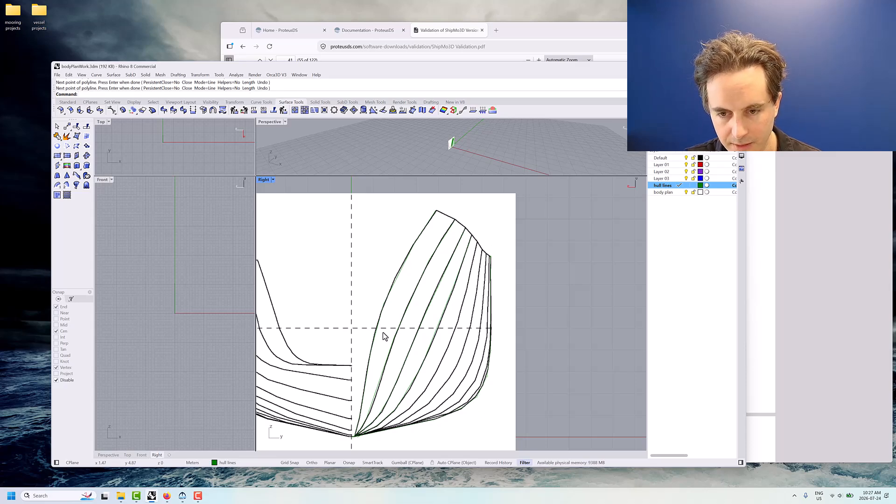
# Turn off the body plan layer so only the traced hull lines are displayed
pyautogui.moveTo(394, 345); pyautogui.dragTo(497, 295, button='right')
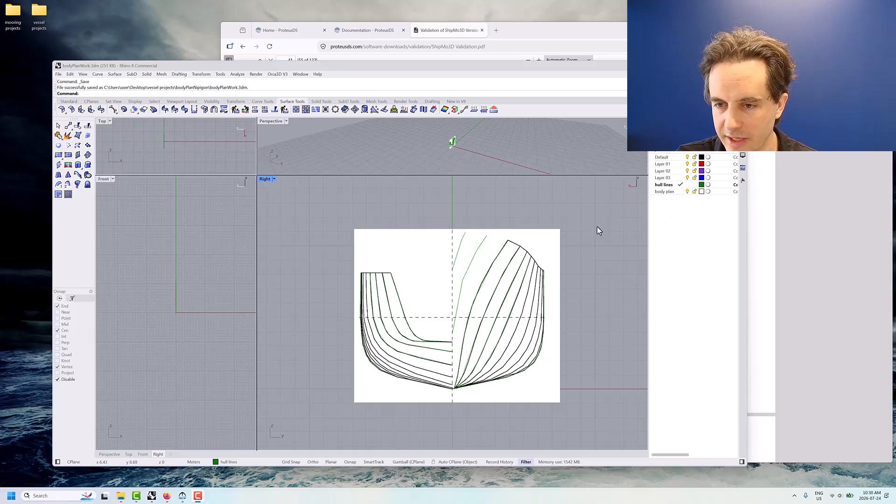
pyautogui.click(671, 186)
pyautogui.click(672, 191)
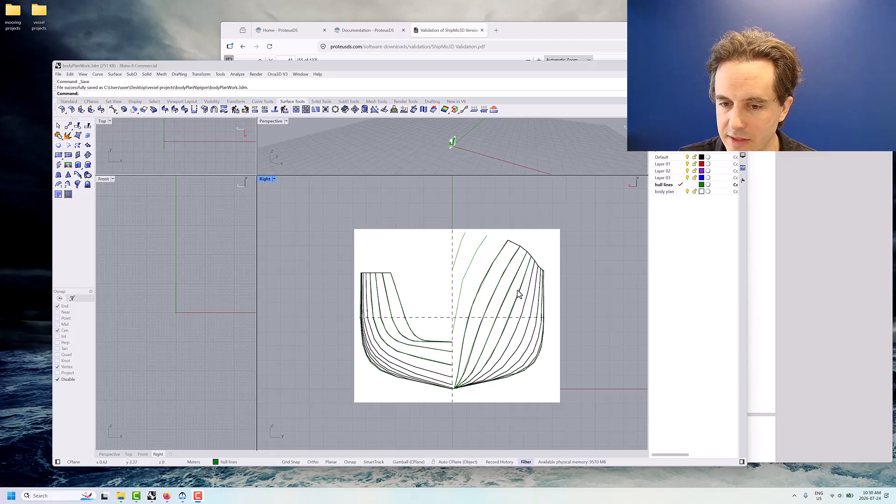
pyautogui.click(687, 192)
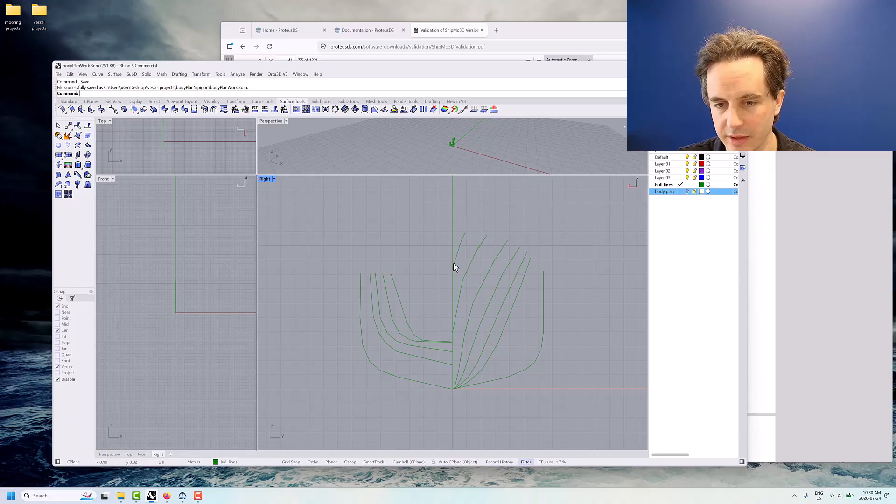
pyautogui.scroll(-1, 473, 279)
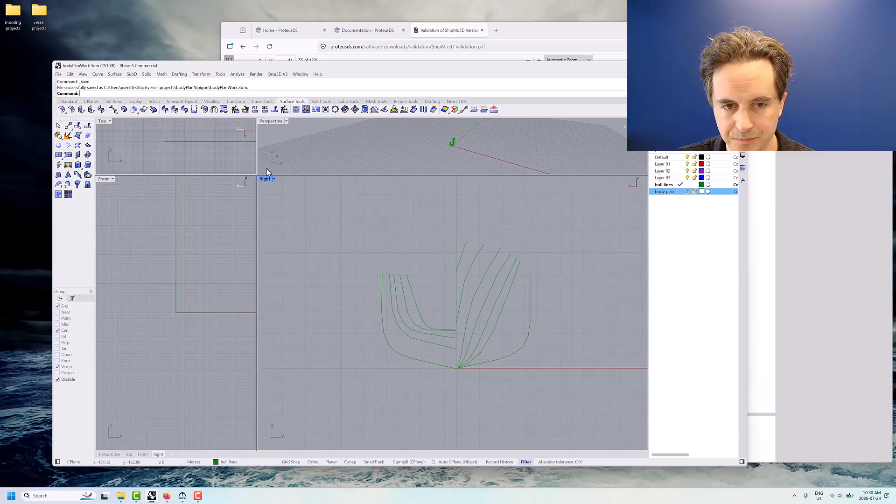
# Show the body plan image again to compare the traced hull lines against it, and hide the image
pyautogui.click(687, 191)
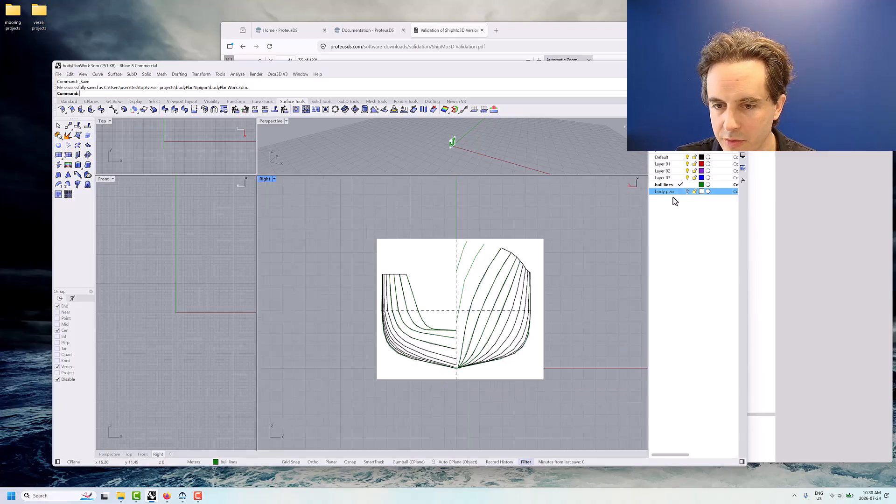
pyautogui.scroll(3, 462, 328)
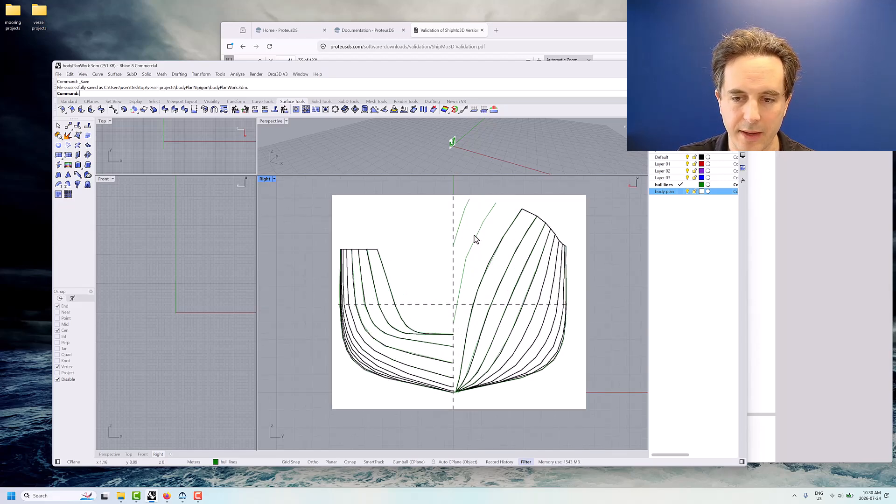
pyautogui.moveTo(498, 241); pyautogui.dragTo(485, 277, button='right')
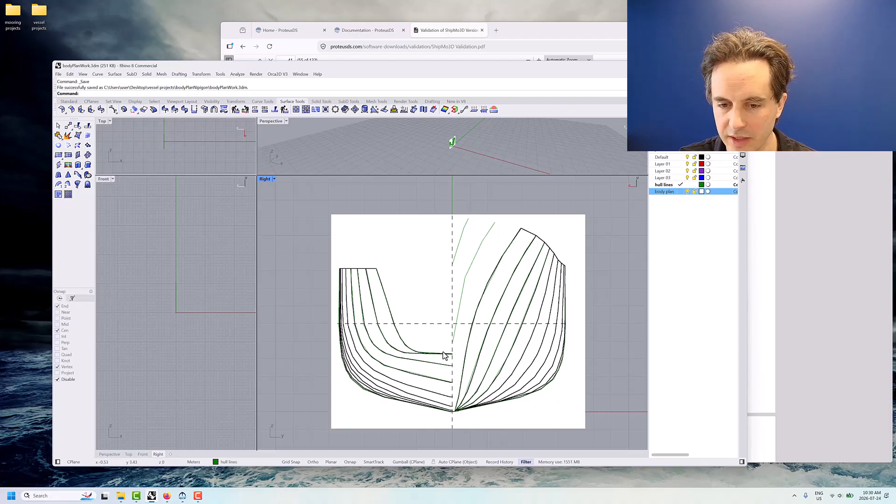
pyautogui.click(687, 192)
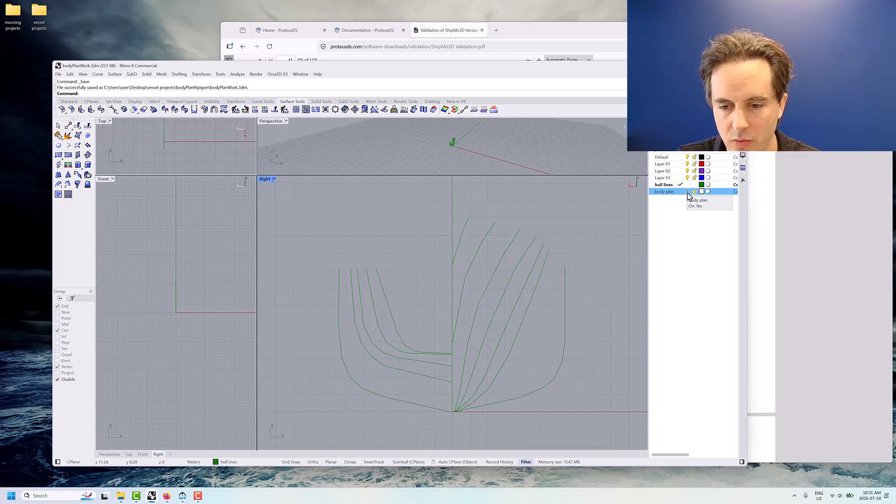
pyautogui.click(687, 191)
pyautogui.click(687, 192)
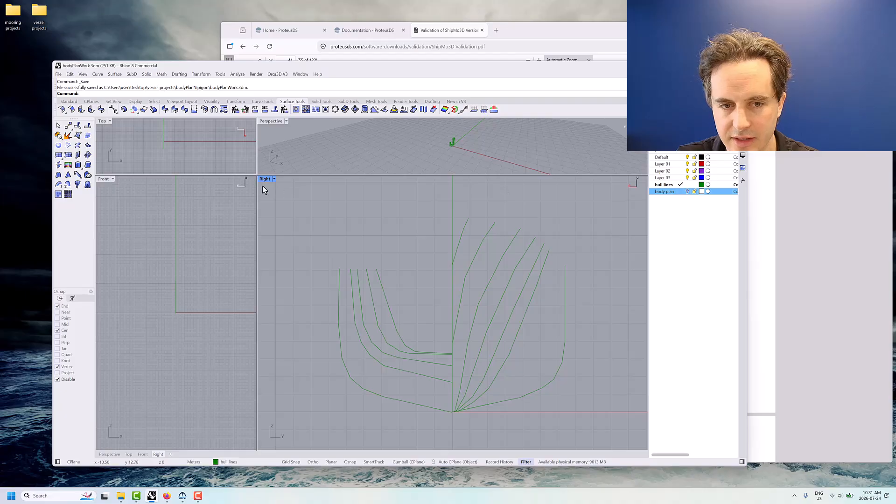
# Enlarge the Perspective viewport and frame the traced hull lines in it at an angle
pyautogui.moveTo(256, 175); pyautogui.dragTo(296, 276)
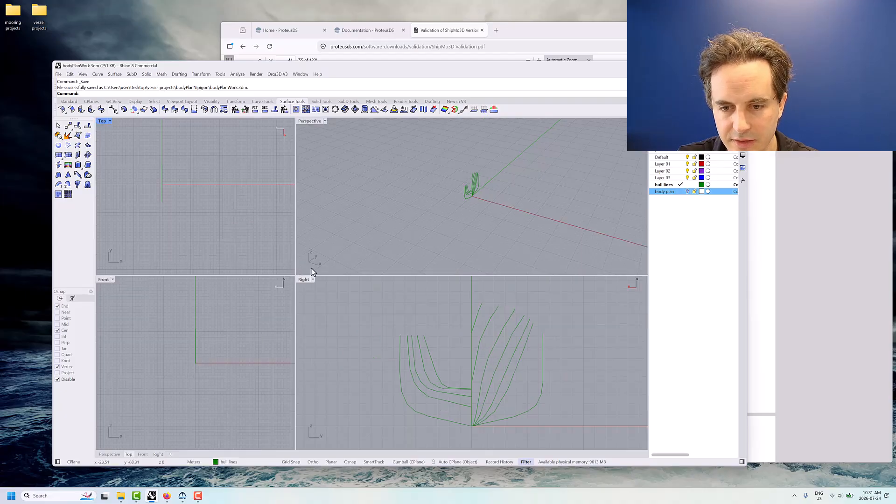
pyautogui.moveTo(474, 196); pyautogui.dragTo(432, 219, button='right')
pyautogui.scroll(5, 452, 195)
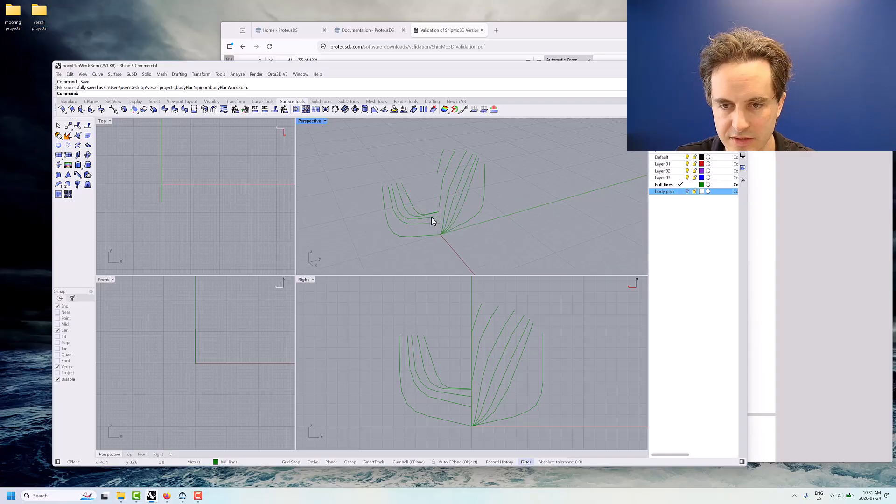
# Switch to the validation PDF in the browser to check the HMCS NIPIGON main particulars, and return to Rhino
pyautogui.click(536, 41)
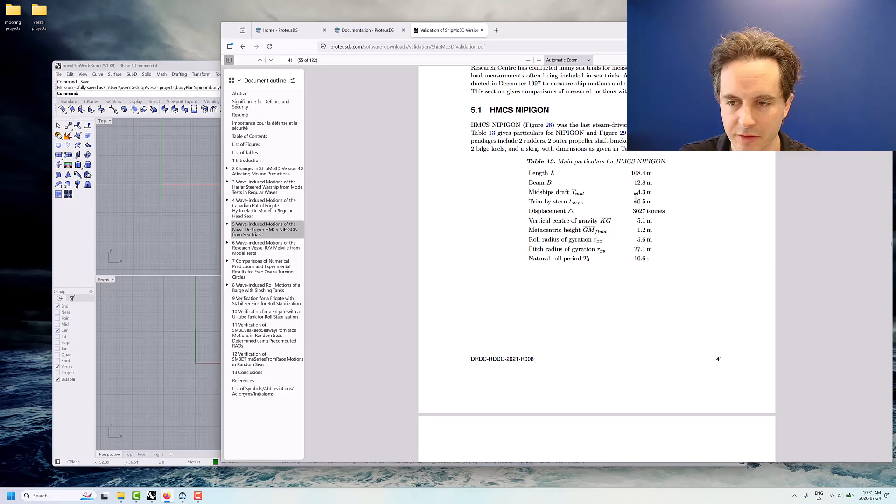
pyautogui.scroll(-5, 631, 251)
pyautogui.scroll(5, 634, 261)
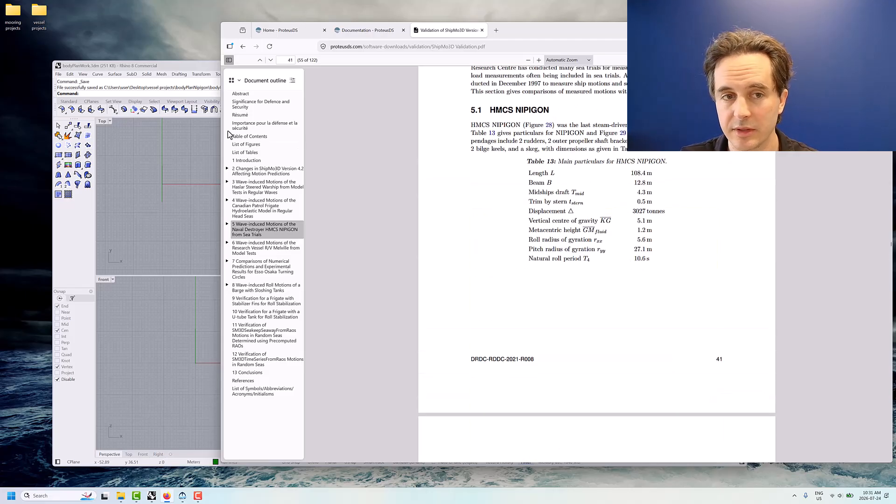
pyautogui.click(173, 68)
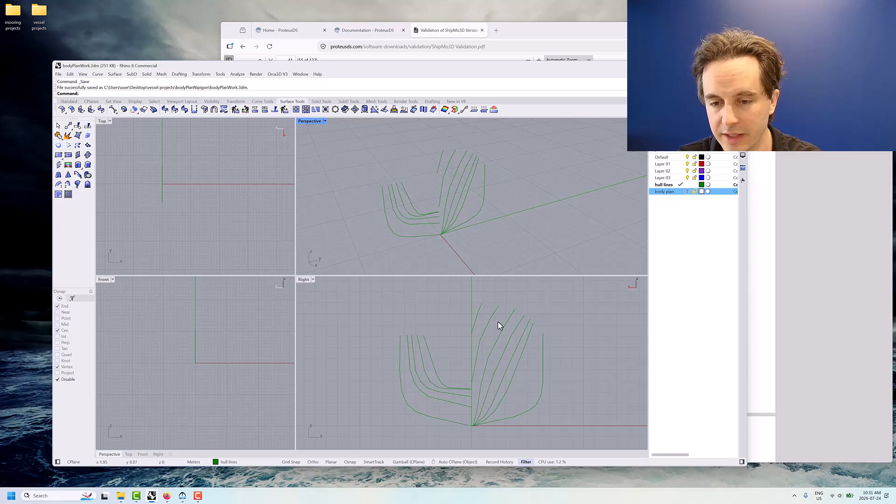
# Turn the body plan layer back on to identify the section curves on the right half
pyautogui.click(687, 191)
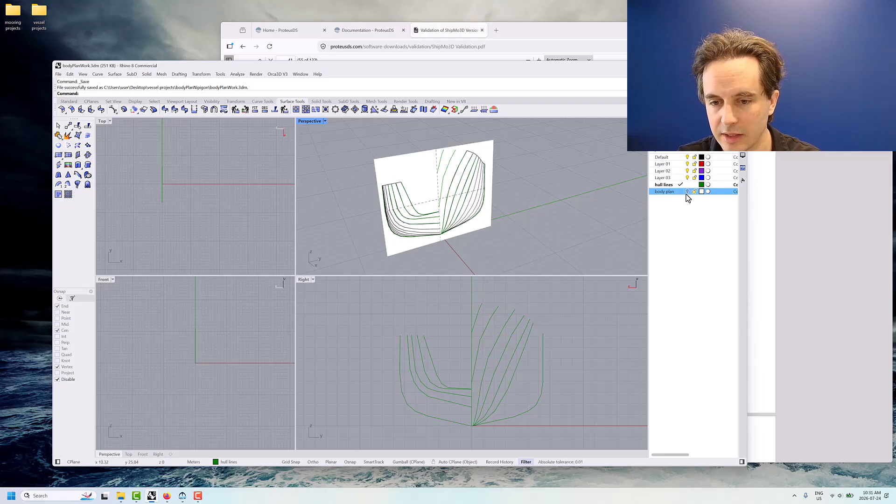
pyautogui.scroll(3, 492, 355)
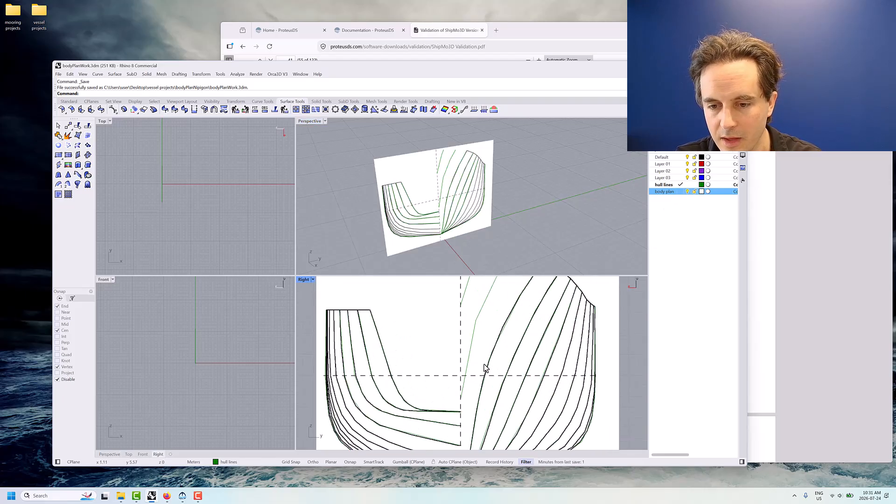
pyautogui.click(504, 329)
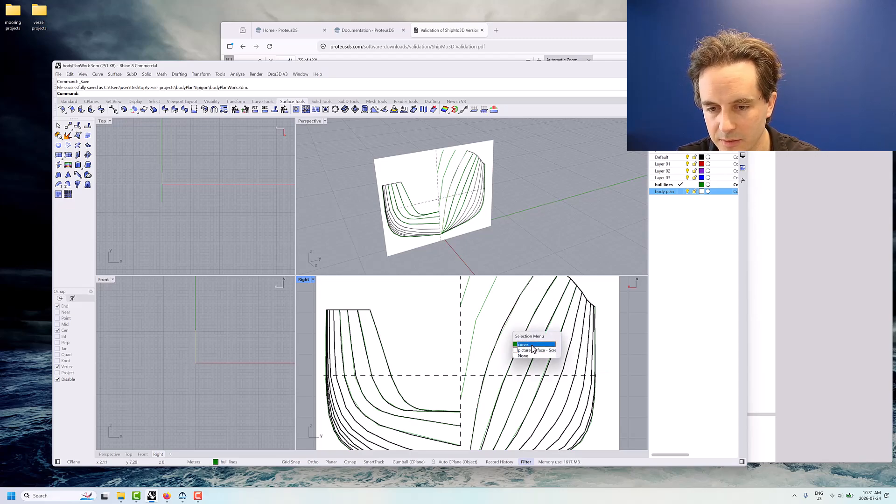
pyautogui.click(605, 233)
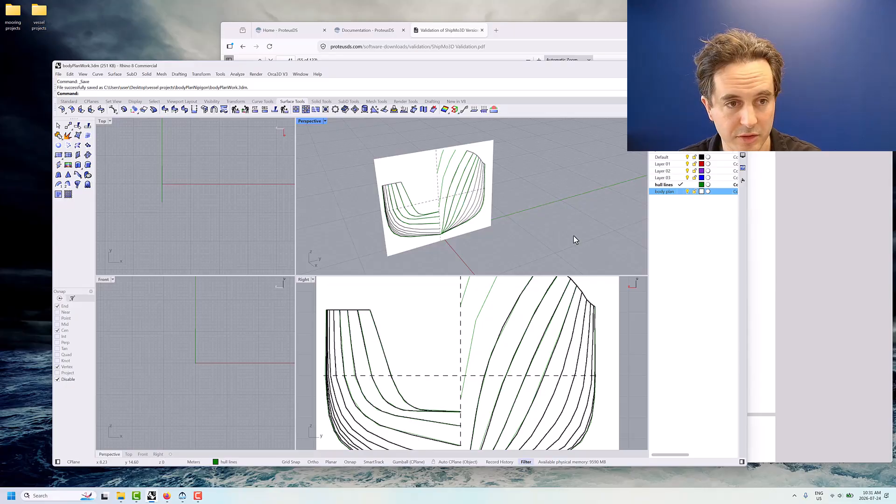
# Move the innermost keel-to-deck section on the right half from its bounding box centre by the relative offset r(20*5.4),0,0
pyautogui.write('move')
pyautogui.press('Return')
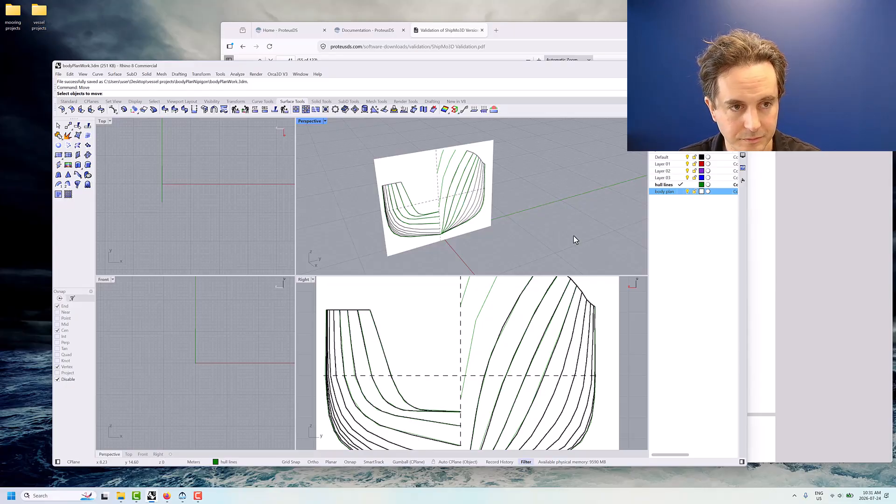
pyautogui.click(509, 329)
pyautogui.click(522, 342)
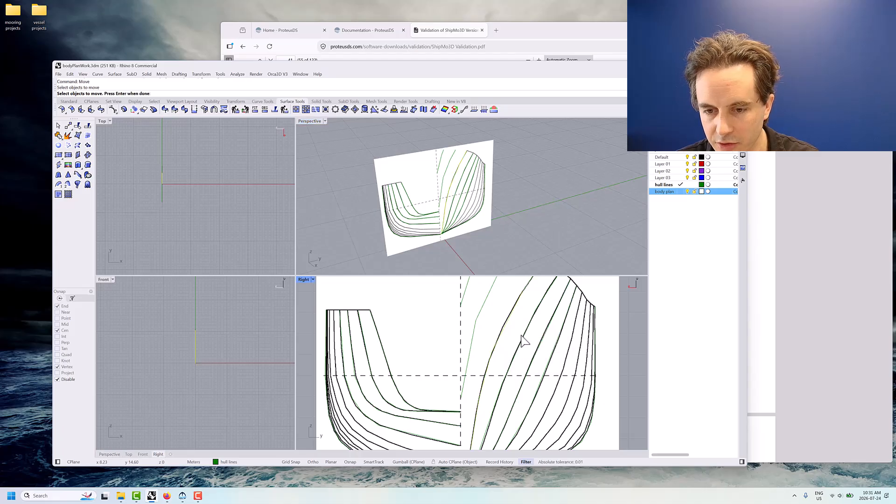
pyautogui.press('Return')
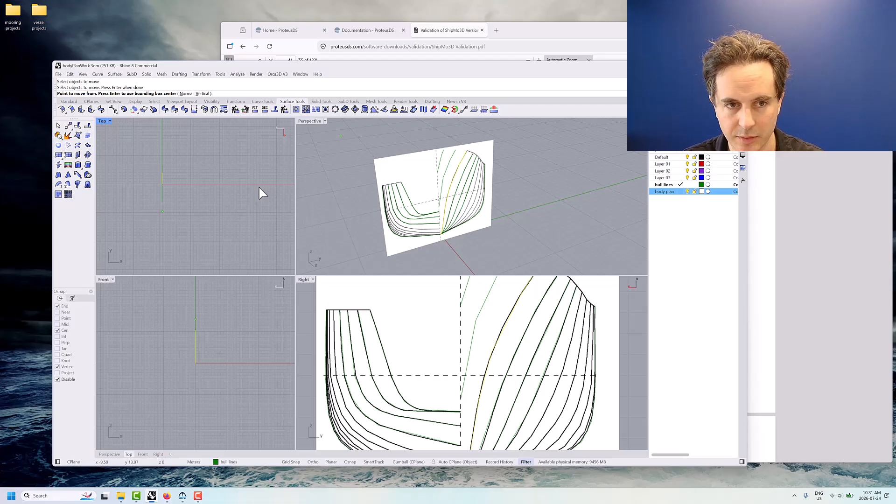
pyautogui.press('Return')
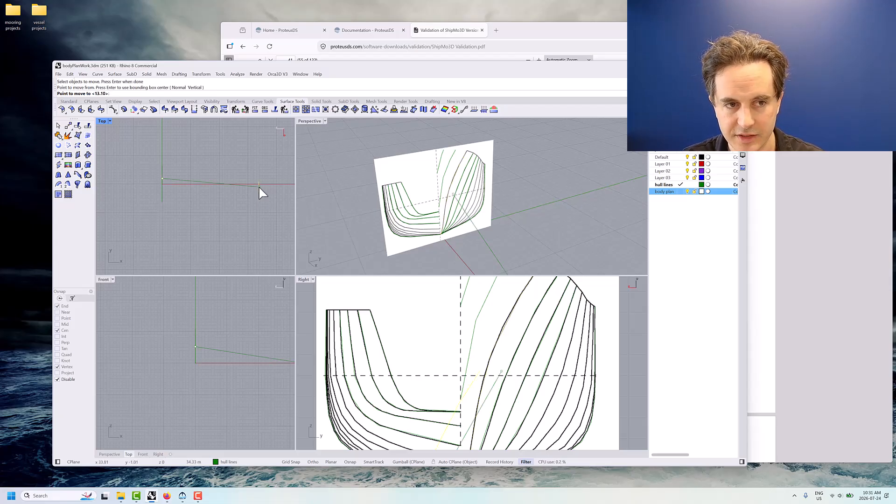
pyautogui.scroll(-11, 462, 228)
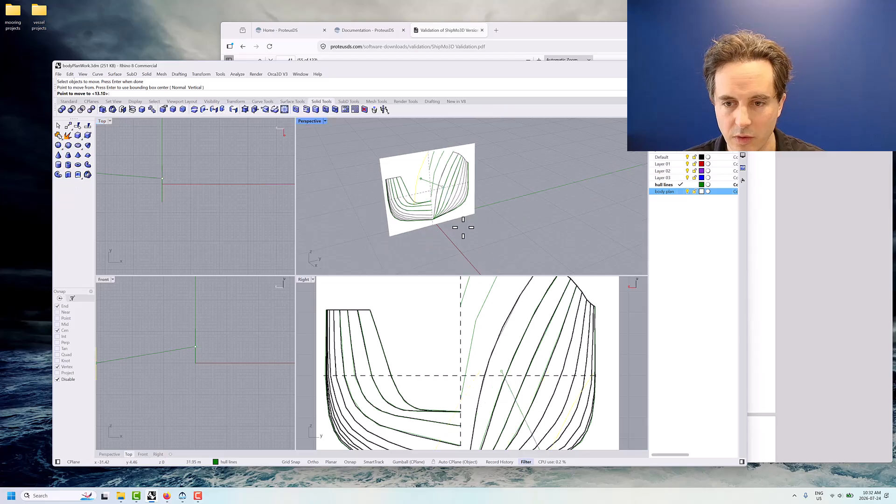
pyautogui.moveTo(510, 233); pyautogui.dragTo(532, 224, button='right')
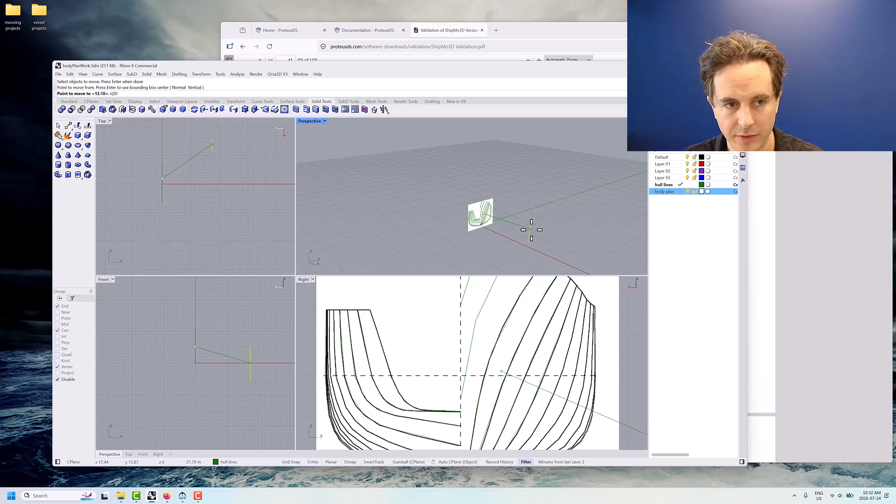
pyautogui.write('*')
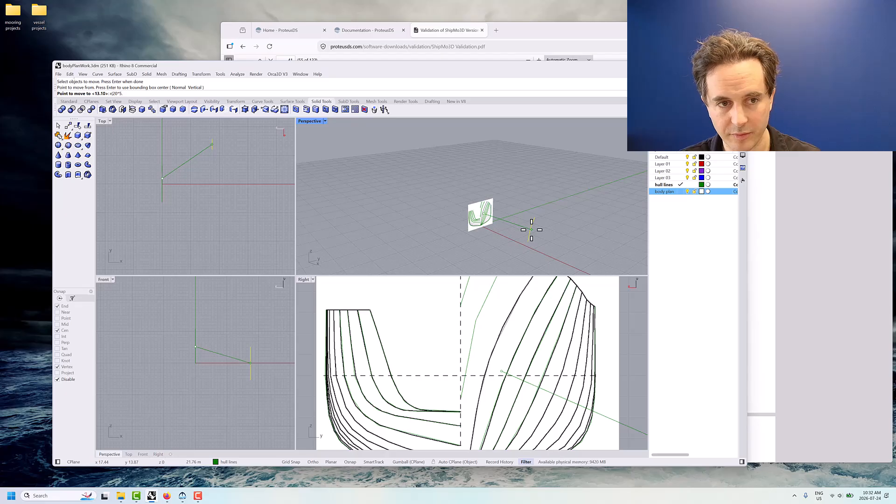
pyautogui.write('5.4),0,0')
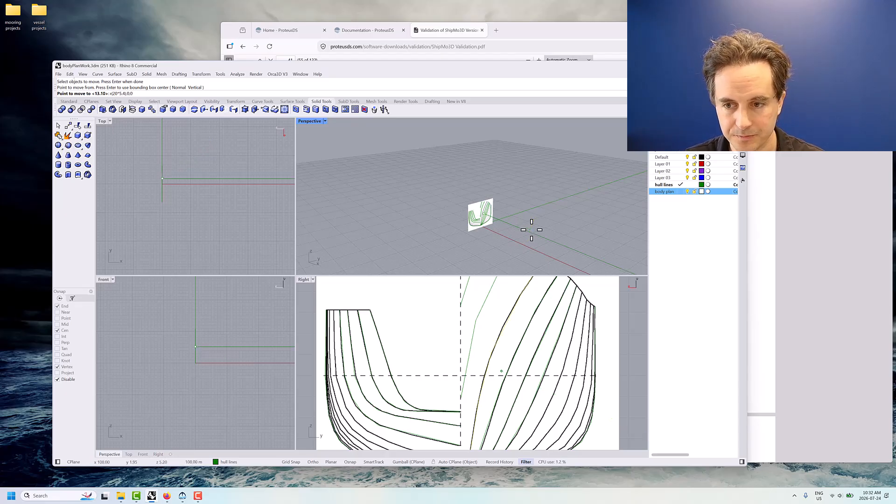
pyautogui.press('Return')
# Move the second keel-to-deck section from the centreline on the right half by the relative offset r(19*5.4),0,0
pyautogui.moveTo(531, 230); pyautogui.dragTo(427, 183, button='right')
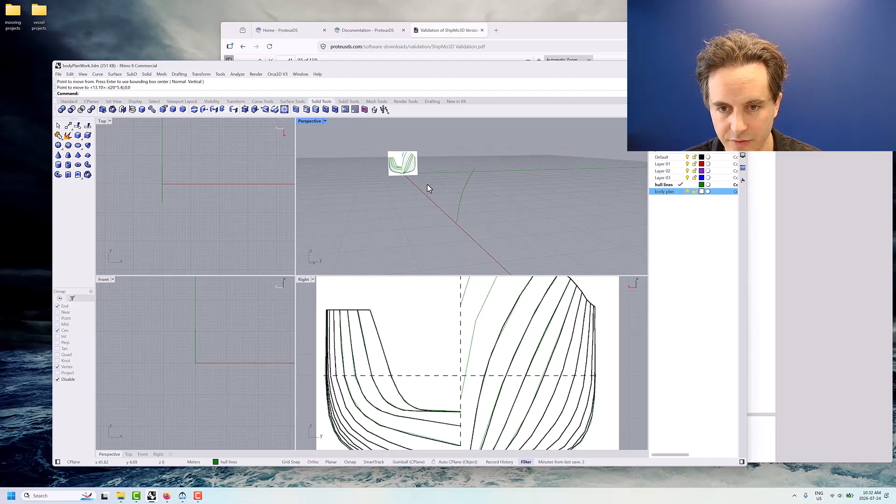
pyautogui.click(523, 342)
pyautogui.click(543, 356)
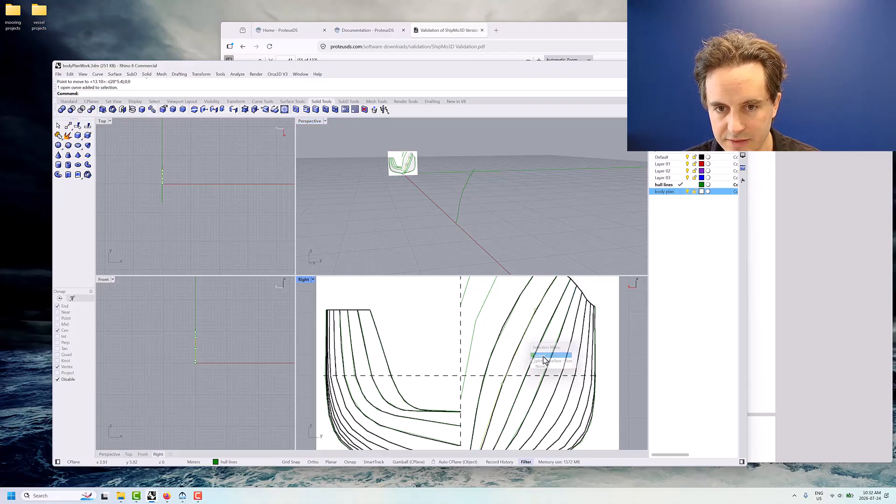
pyautogui.rightClick(520, 239)
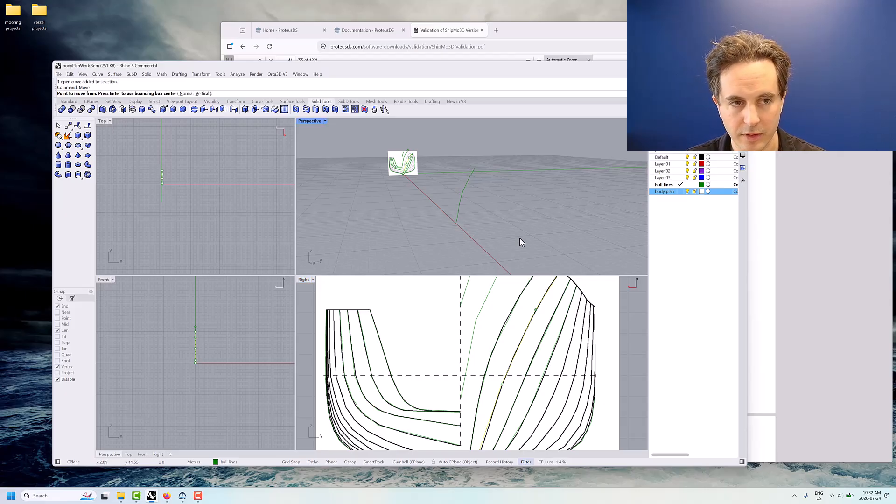
pyautogui.click(519, 239)
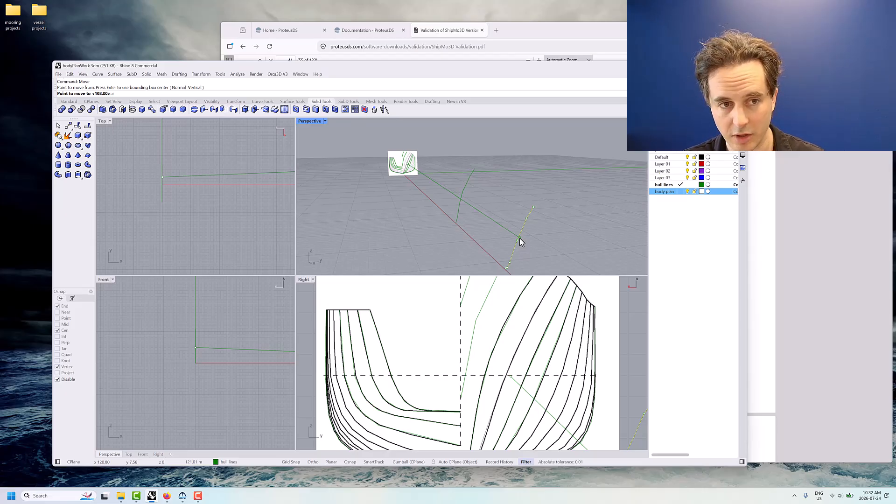
pyautogui.write('r(')
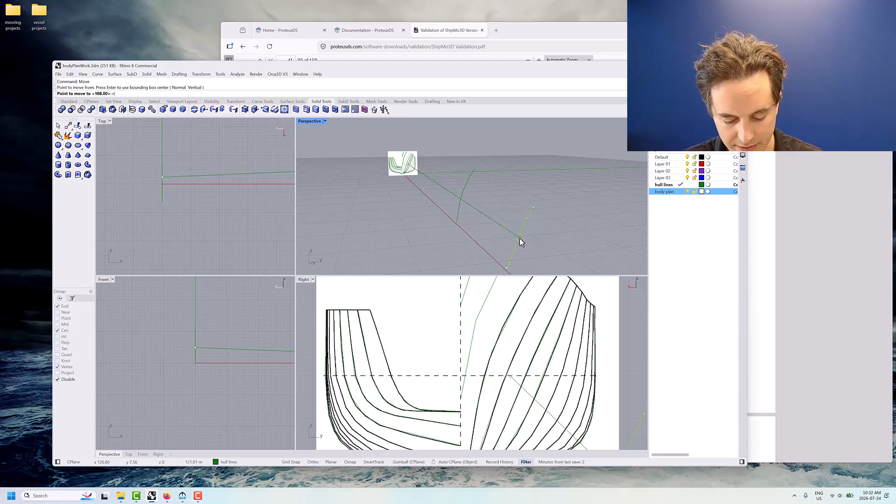
pyautogui.write('19*')
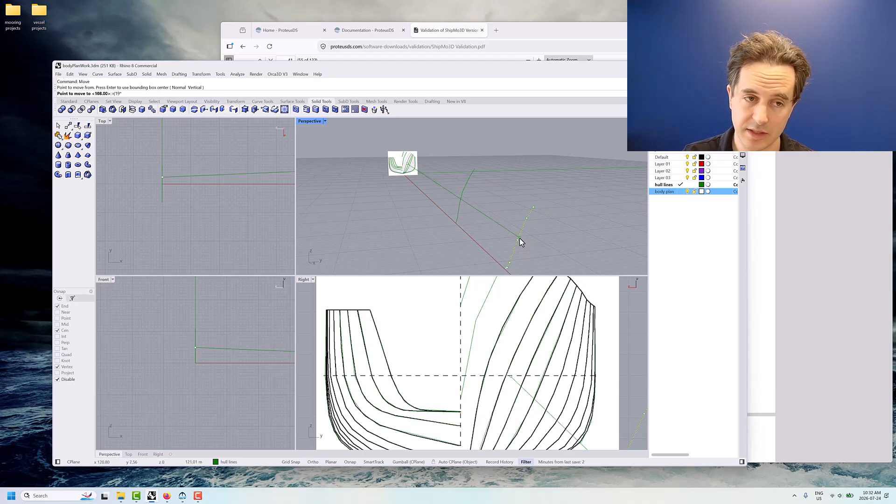
pyautogui.write('5.4),')
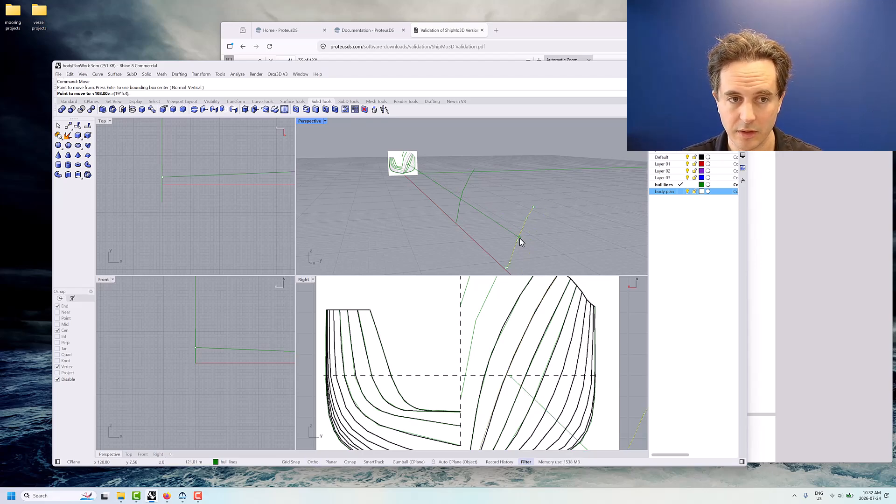
pyautogui.write('0')
pyautogui.press('Return')
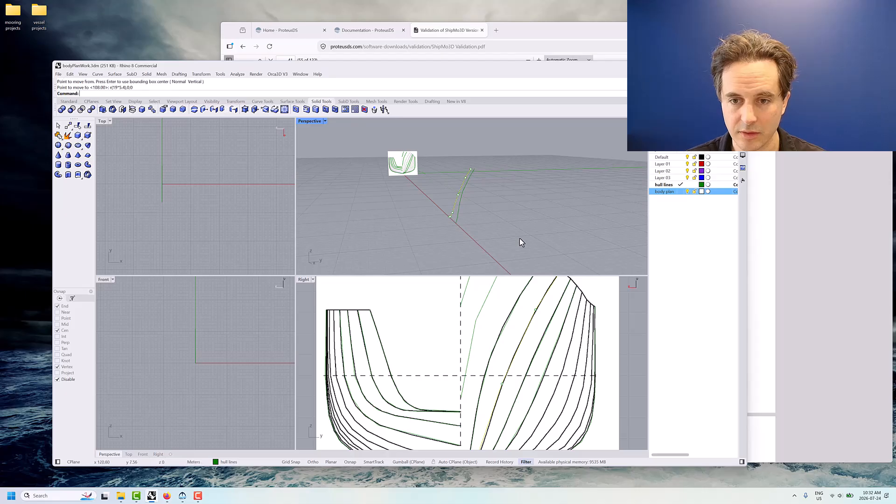
# Select the third keel-to-deck section curve from the centreline on the right half
pyautogui.click(544, 356)
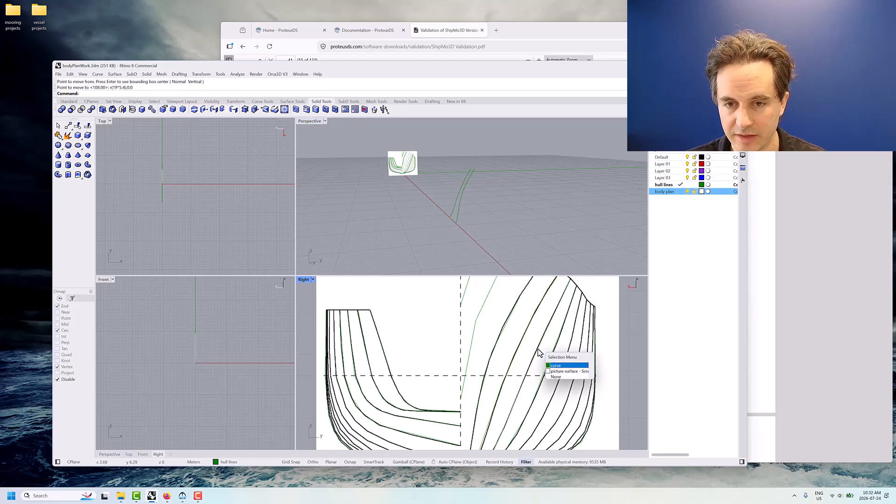
pyautogui.click(556, 365)
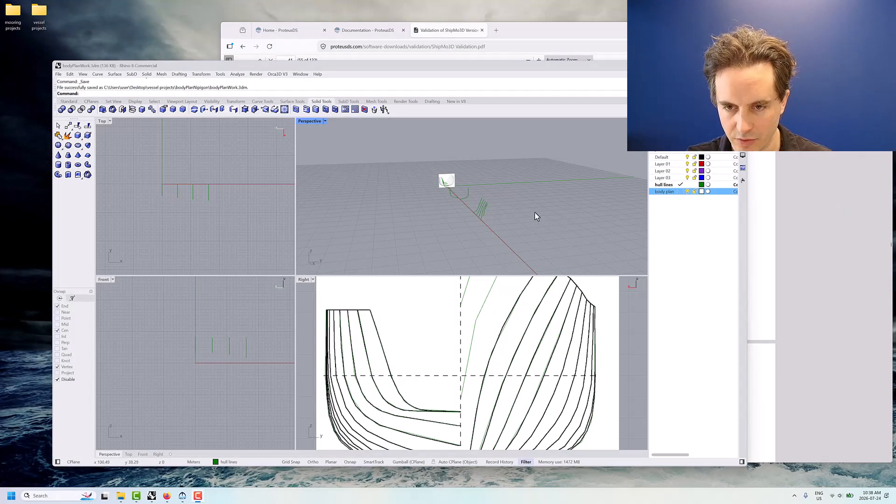
# Examine the spacing of the hull sections along the ship's length in perspective, picking out the two short bow section curves
pyautogui.moveTo(455, 214); pyautogui.dragTo(492, 212, button='right')
pyautogui.moveTo(428, 156); pyautogui.dragTo(528, 172, button='right')
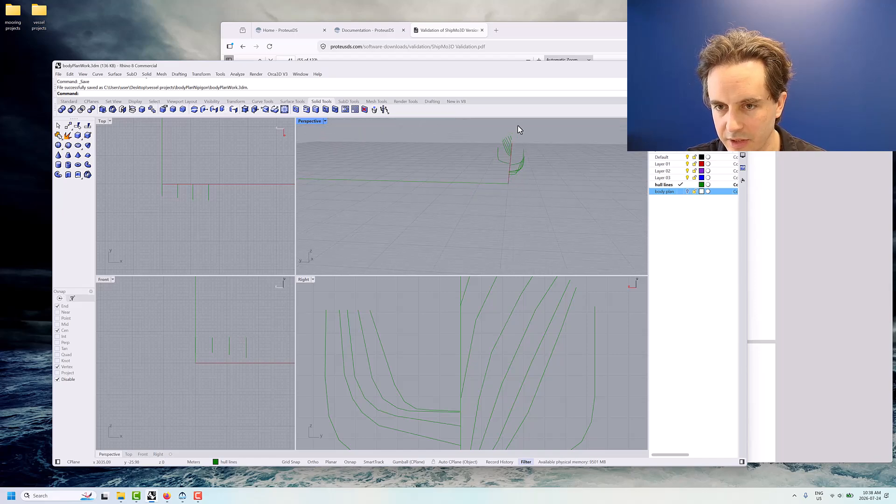
pyautogui.moveTo(544, 156); pyautogui.dragTo(513, 192, button='right')
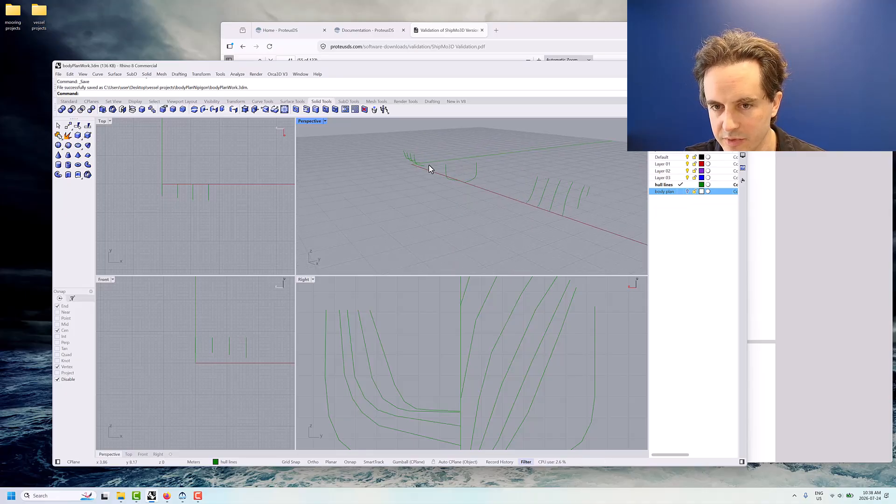
pyautogui.click(579, 202)
pyautogui.click(587, 194)
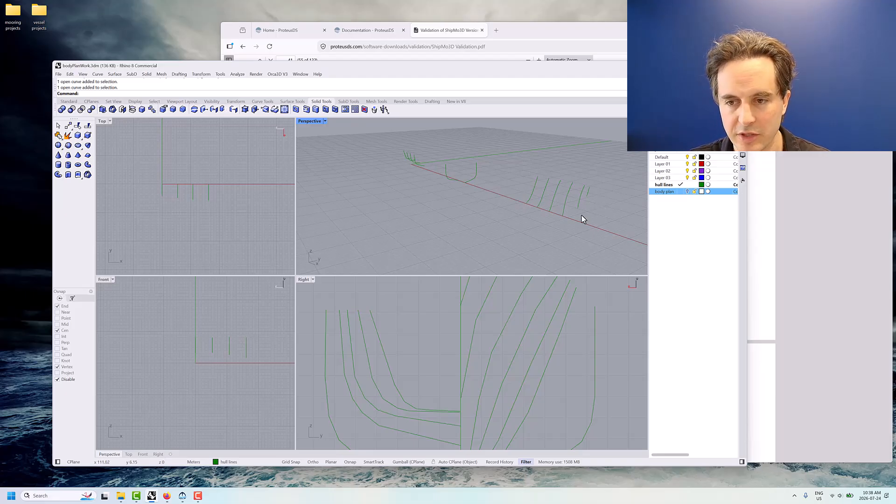
# Mirror the midship section and all forward section curves of the right half across the X axis onto the left half
pyautogui.moveTo(584, 216); pyautogui.dragTo(566, 220, button='right')
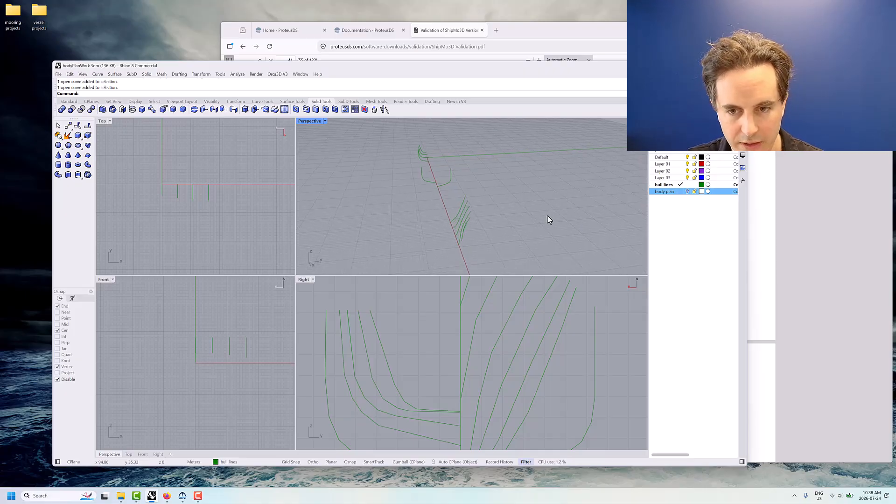
pyautogui.moveTo(507, 210); pyautogui.dragTo(490, 223, button='right')
pyautogui.click(442, 183)
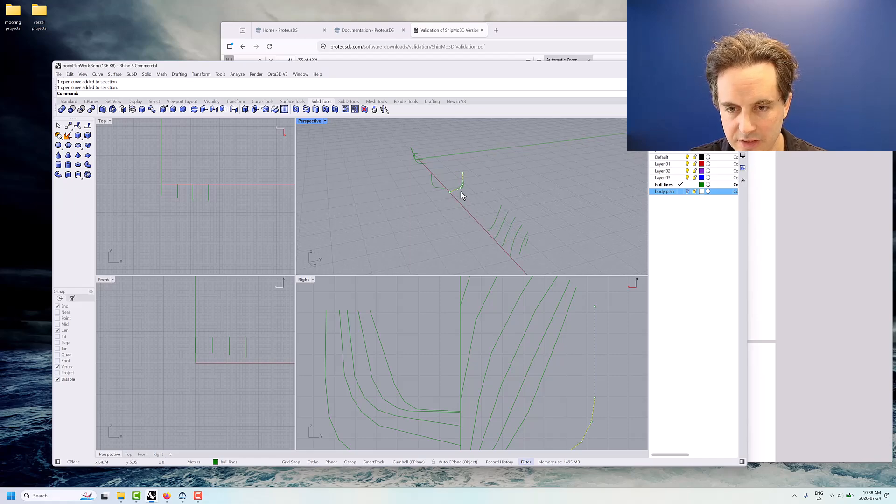
pyautogui.moveTo(477, 195); pyautogui.dragTo(550, 264)
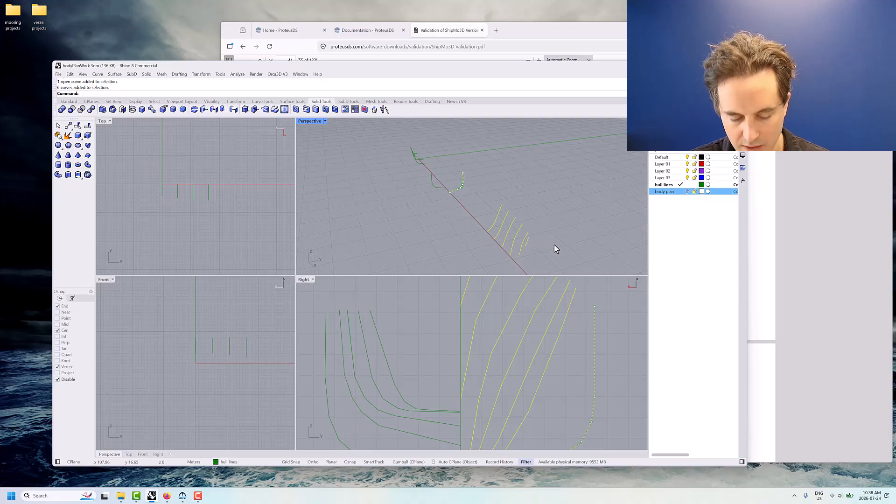
pyautogui.write('Mirror')
pyautogui.press('Return')
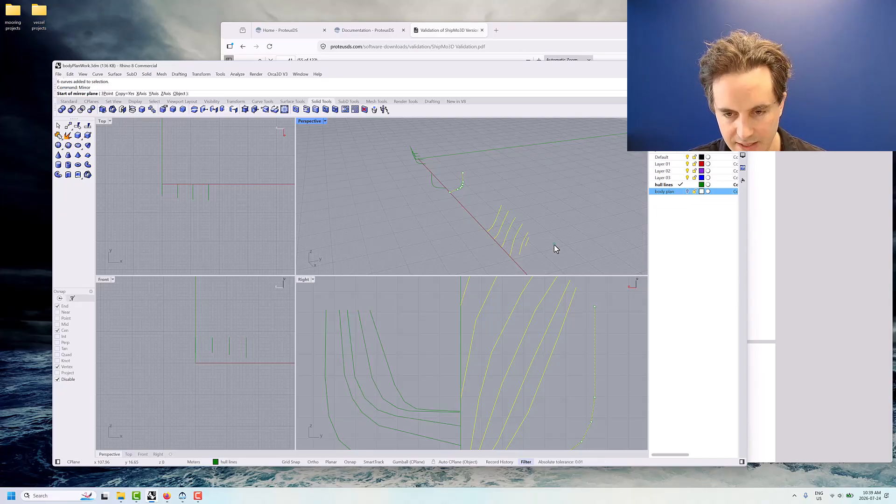
pyautogui.press('Return')
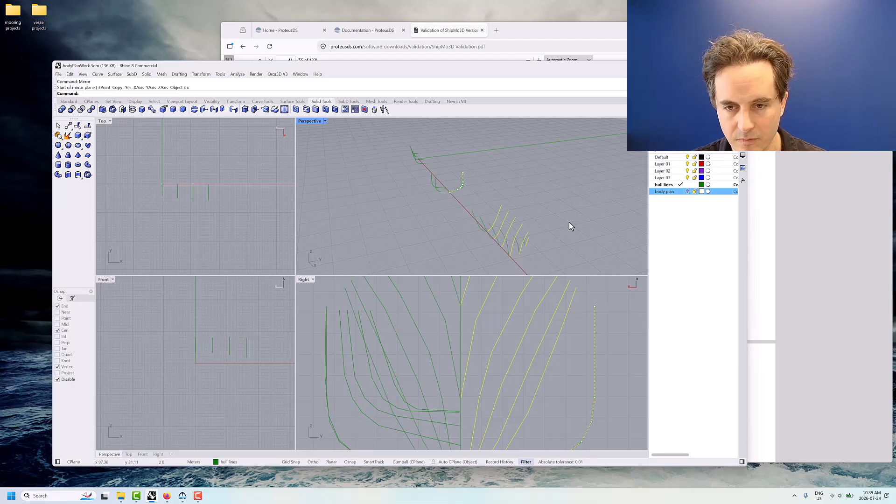
# Delete the original right-half section curves, keeping only their mirrored copies on the left half
pyautogui.moveTo(569, 222)
pyautogui.mouseDown(button='right')
pyautogui.moveTo(550, 216)
pyautogui.moveTo(560, 217)
pyautogui.mouseUp(button='right')
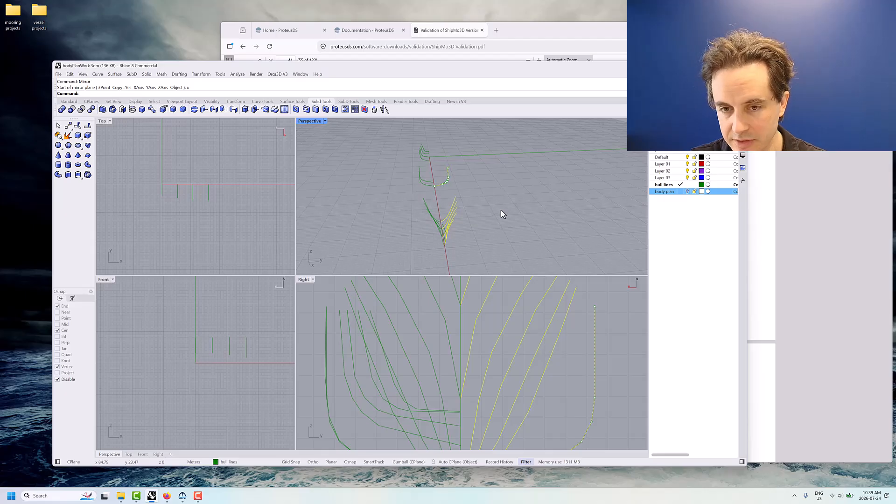
pyautogui.press('Delete')
pyautogui.moveTo(474, 212); pyautogui.dragTo(401, 220, button='right')
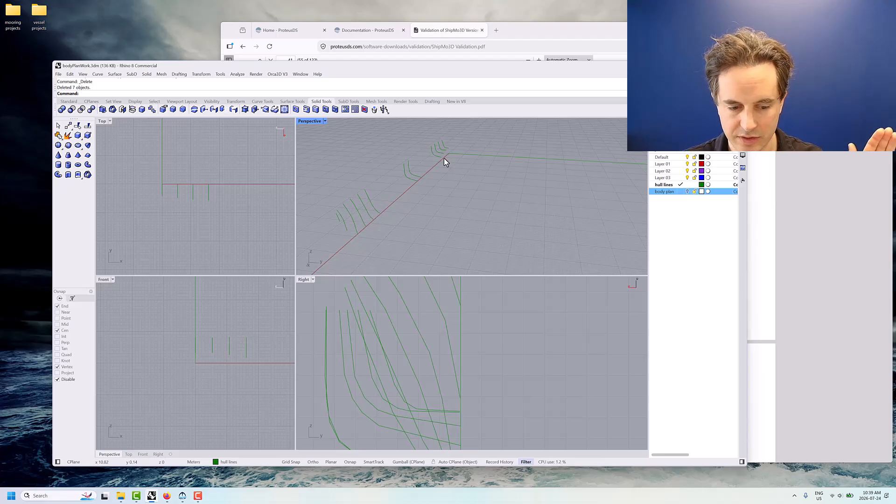
pyautogui.moveTo(429, 214); pyautogui.dragTo(434, 216, button='right')
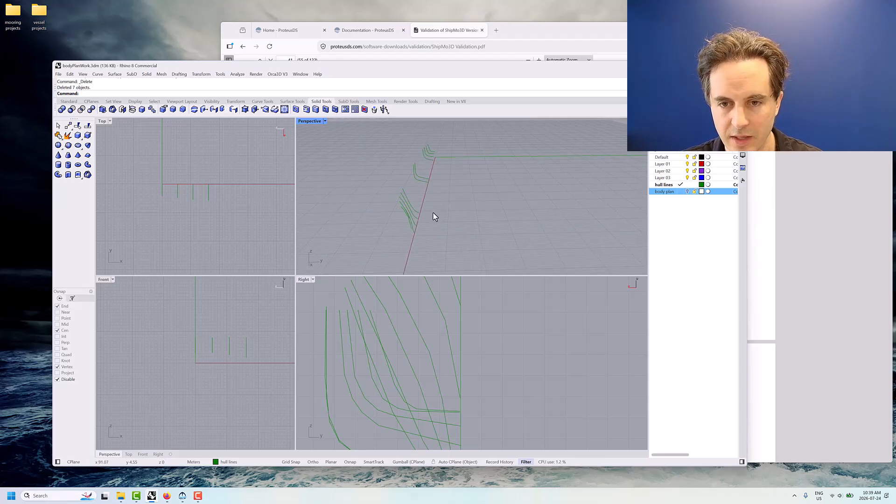
# Save the bodyPlanWork.3dm model file with all hull sections on one side of the centreline
pyautogui.click(58, 74)
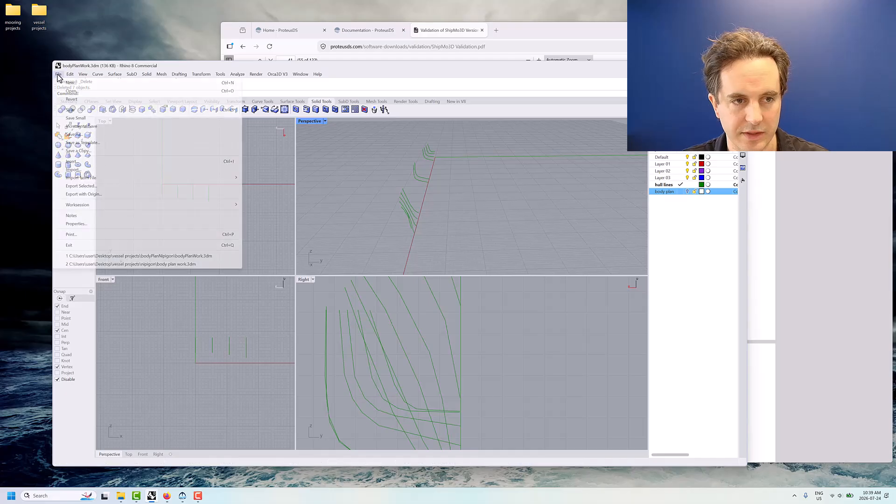
pyautogui.click(69, 105)
pyautogui.moveTo(378, 199); pyautogui.dragTo(482, 202, button='right')
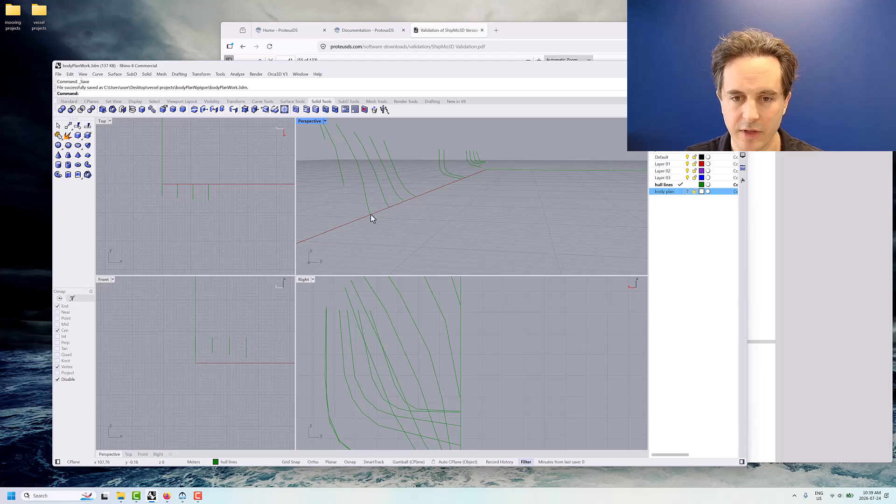
pyautogui.moveTo(407, 202); pyautogui.dragTo(451, 217, button='right')
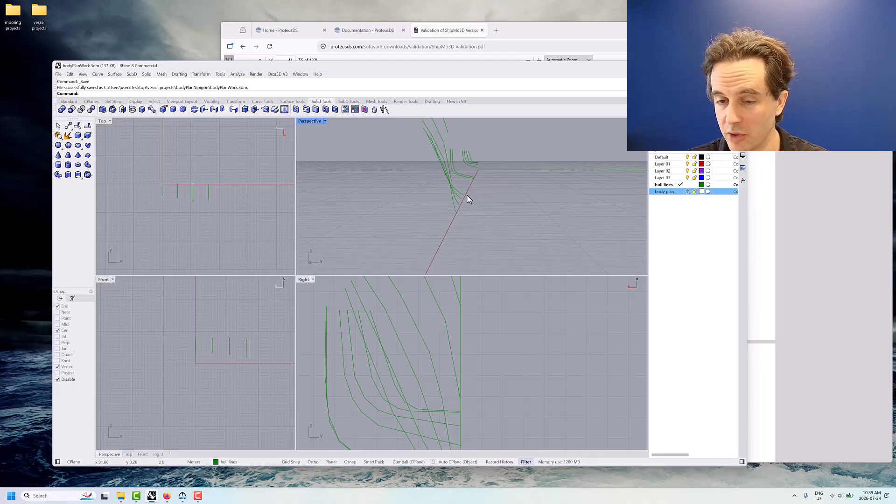
pyautogui.moveTo(469, 199); pyautogui.dragTo(467, 196, button='right')
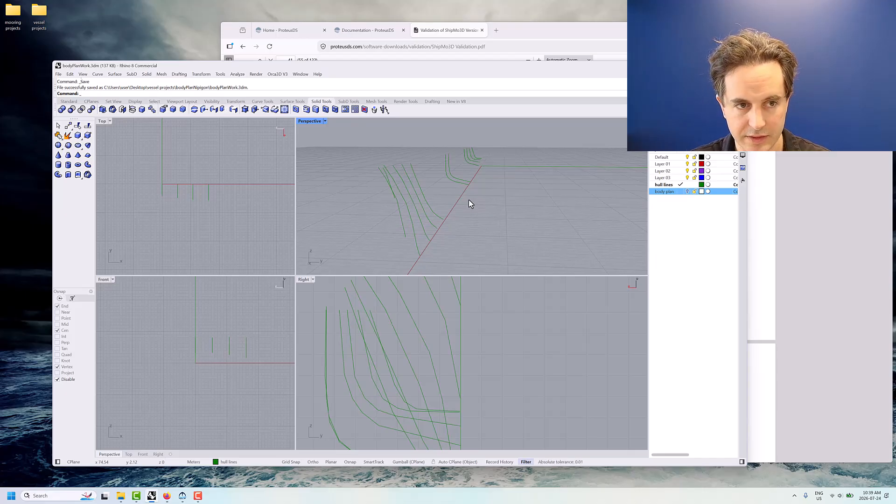
pyautogui.write('point')
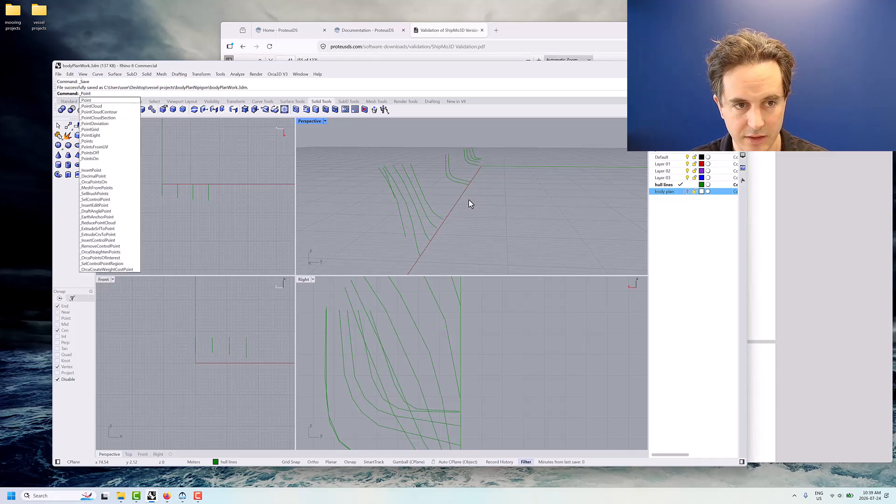
pyautogui.write('on')
pyautogui.press('Return')
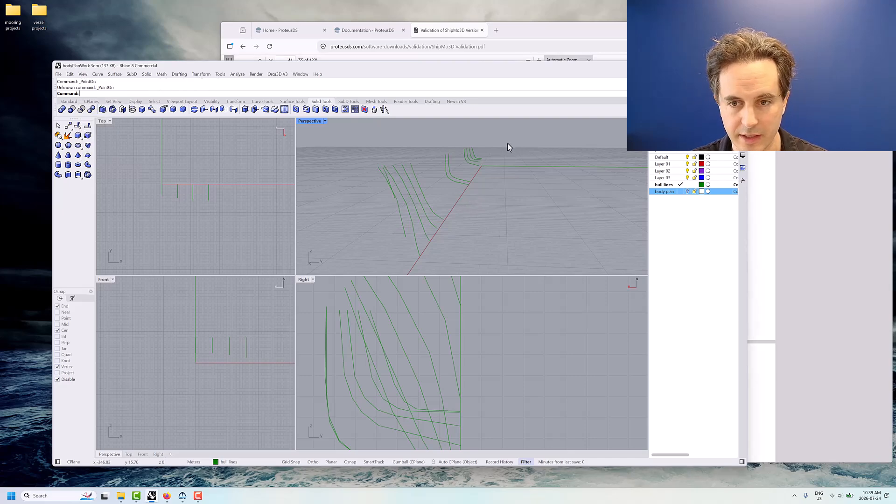
pyautogui.moveTo(507, 144); pyautogui.dragTo(370, 256)
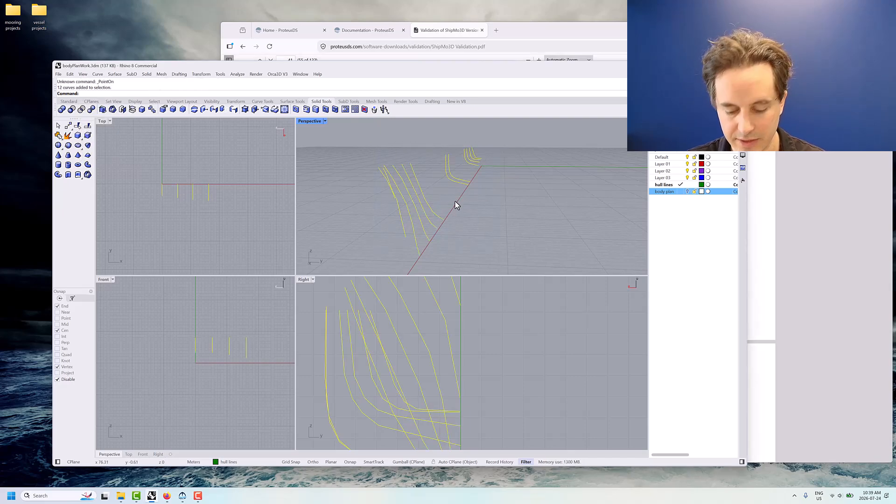
pyautogui.write('mirror')
pyautogui.press('Return')
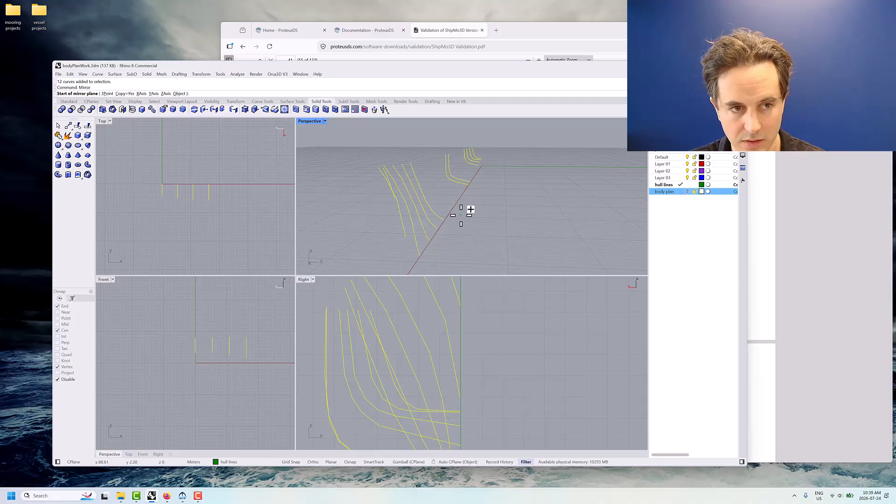
pyautogui.press('Escape')
pyautogui.press('Escape')
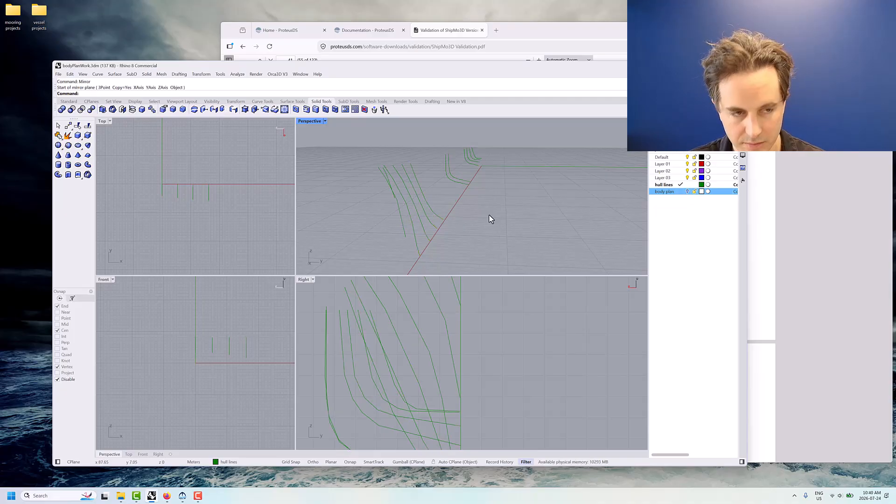
# Turn on the control points of all the hull section curves with PointsOn
pyautogui.write('_PointsOn')
pyautogui.press('Return')
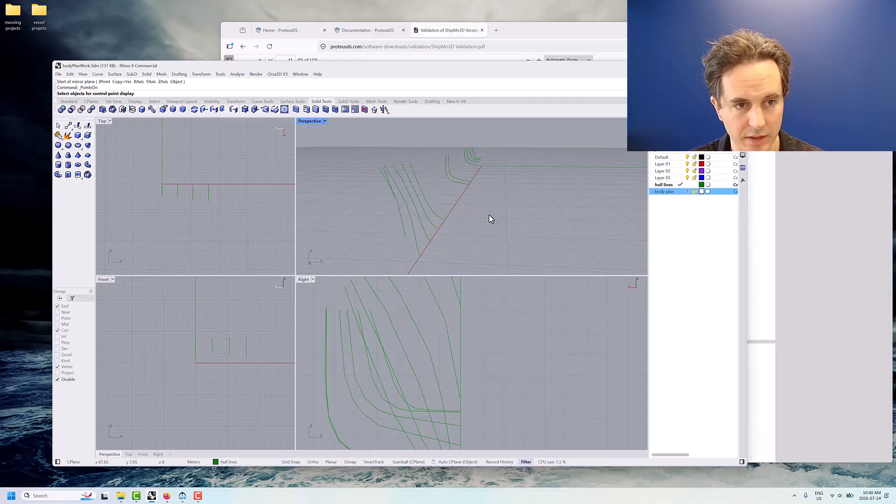
pyautogui.moveTo(501, 162); pyautogui.dragTo(361, 246)
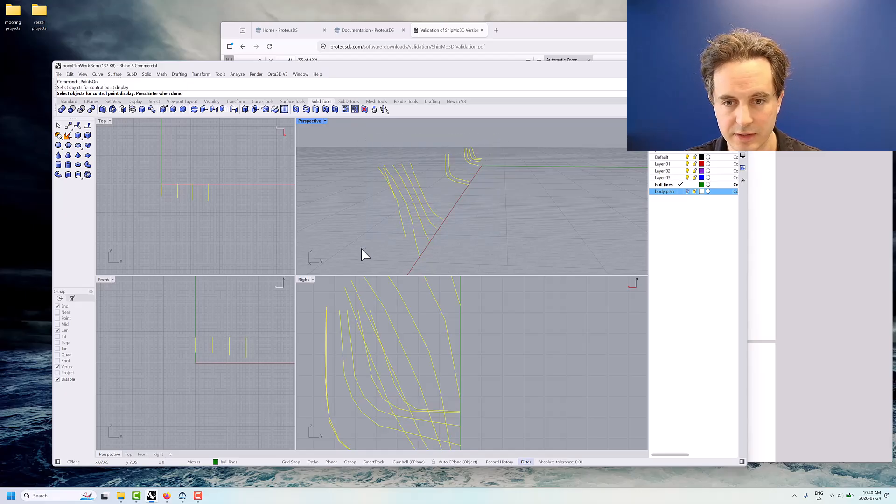
pyautogui.press('Return')
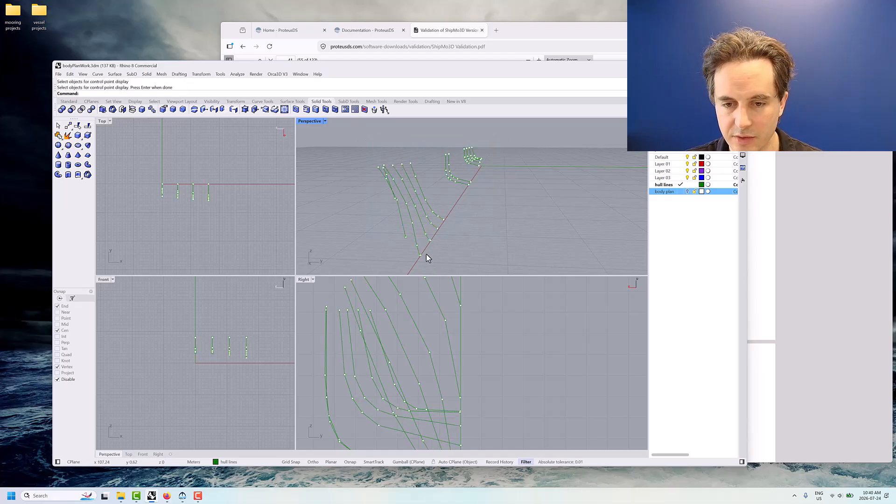
# Align the keel-end control points of the four forward keel-to-deck sections to world Y = 0 with SetPt, setting only Y
pyautogui.scroll(5, 419, 258)
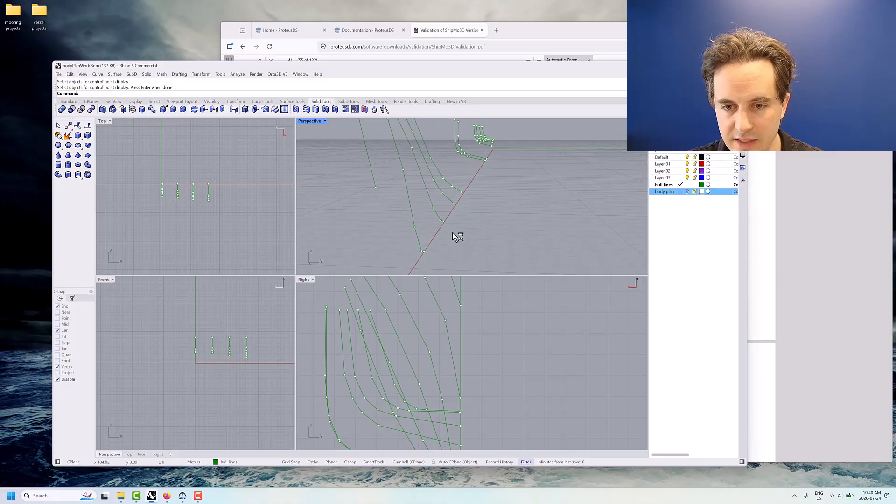
pyautogui.moveTo(408, 230); pyautogui.dragTo(421, 232, button='right')
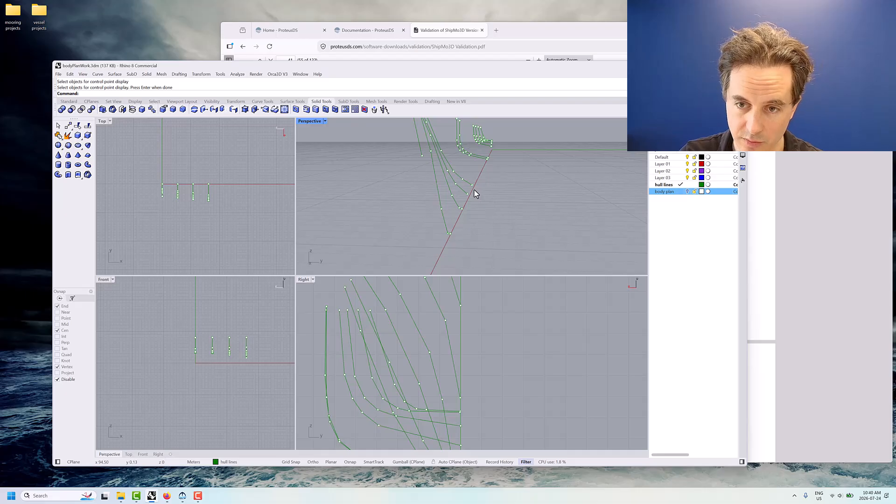
pyautogui.moveTo(479, 186); pyautogui.dragTo(530, 182, button='right')
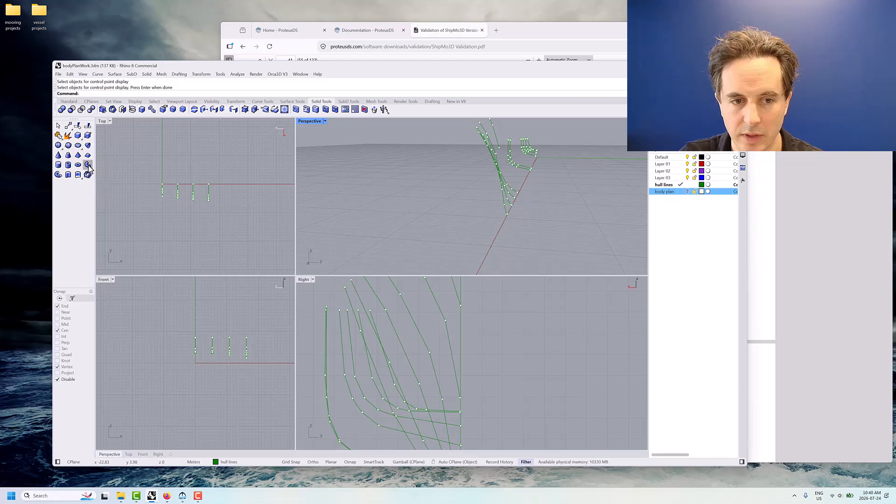
pyautogui.moveTo(507, 208); pyautogui.dragTo(539, 195, button='right')
pyautogui.scroll(-3, 539, 195)
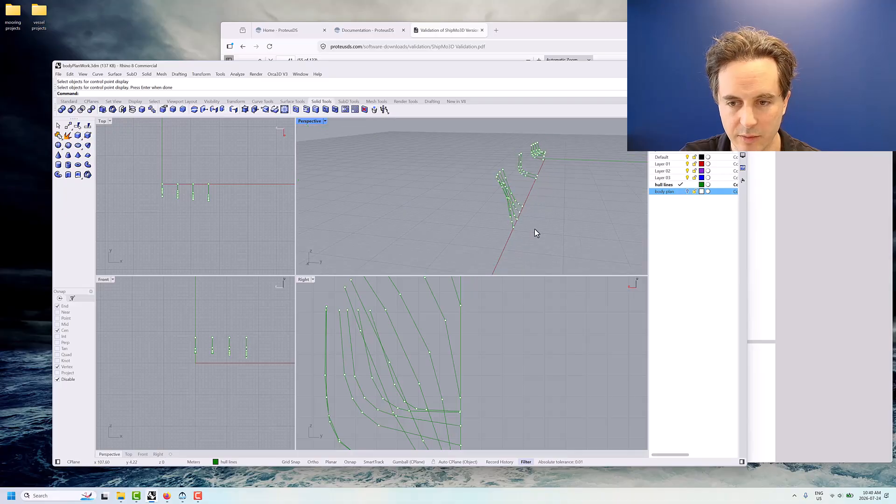
pyautogui.moveTo(536, 230); pyautogui.dragTo(539, 225, button='right')
pyautogui.scroll(5, 505, 229)
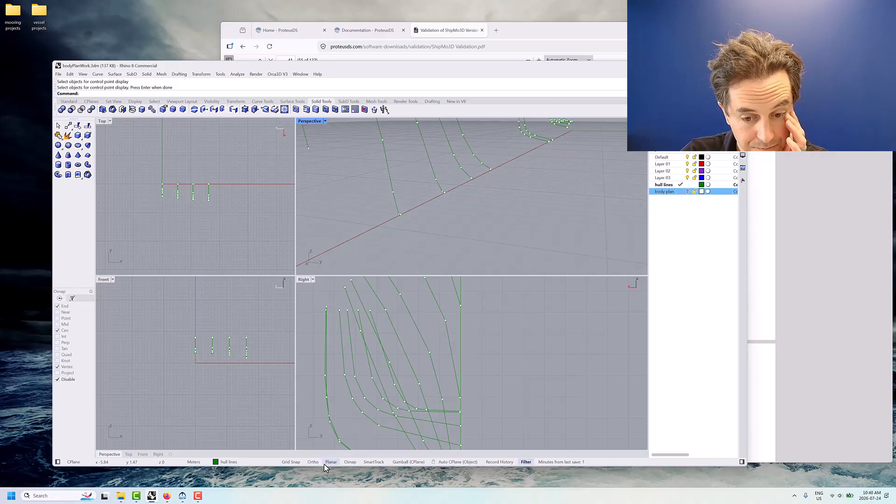
pyautogui.click(401, 216)
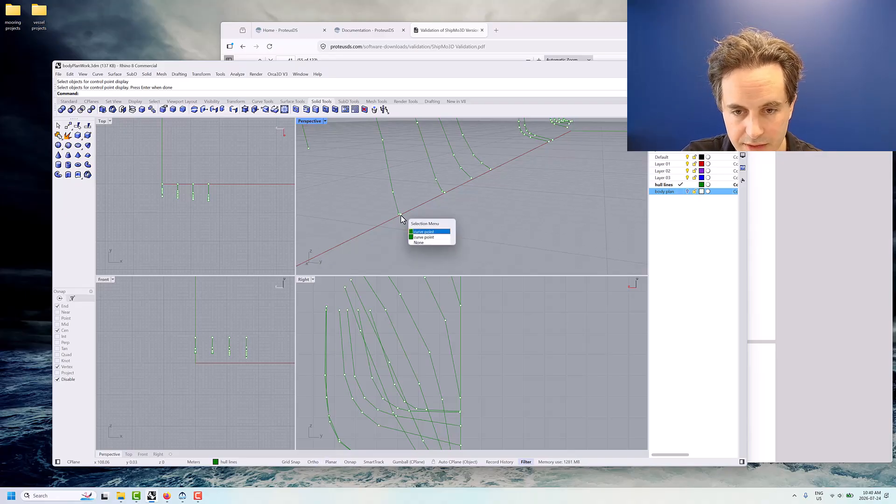
pyautogui.click(424, 232)
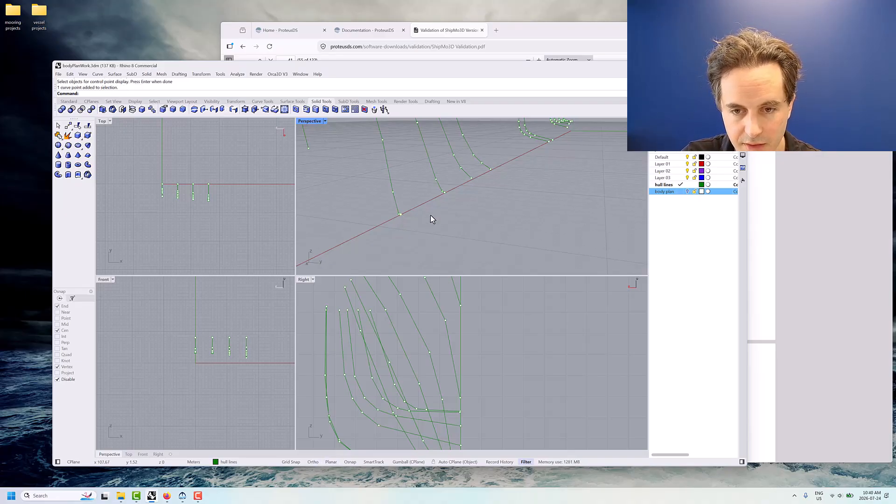
pyautogui.write('Z')
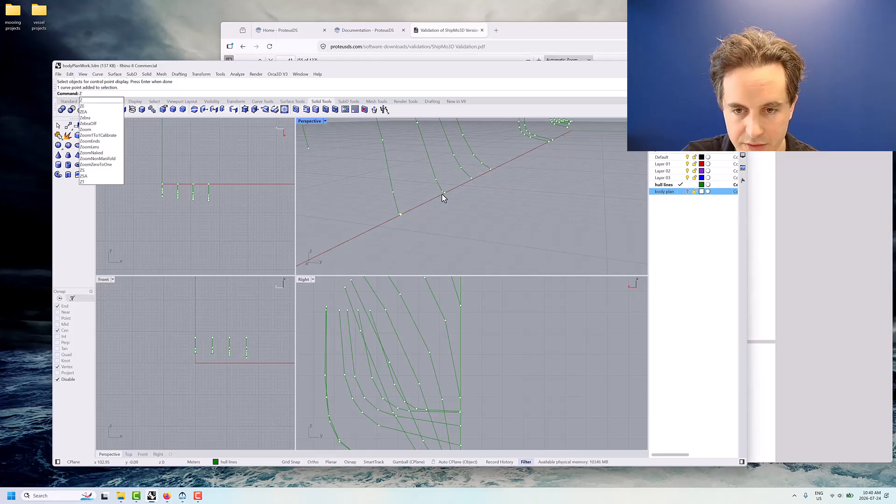
pyautogui.click(444, 192)
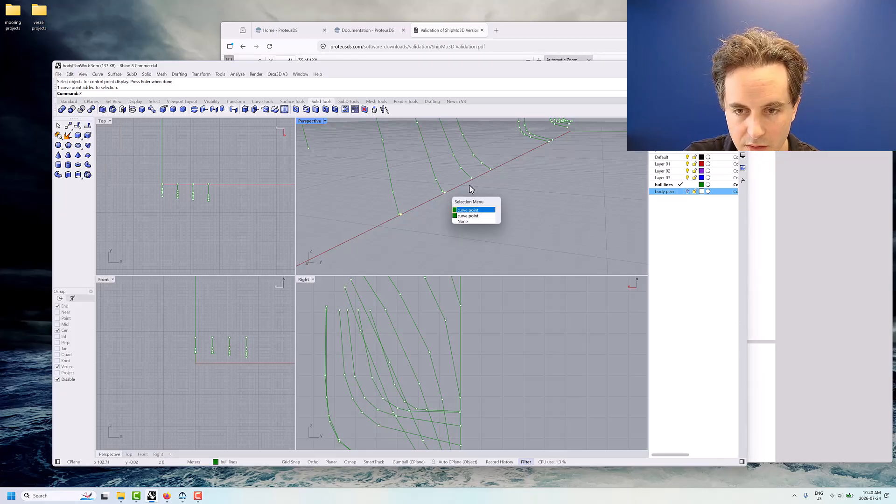
pyautogui.click(466, 210)
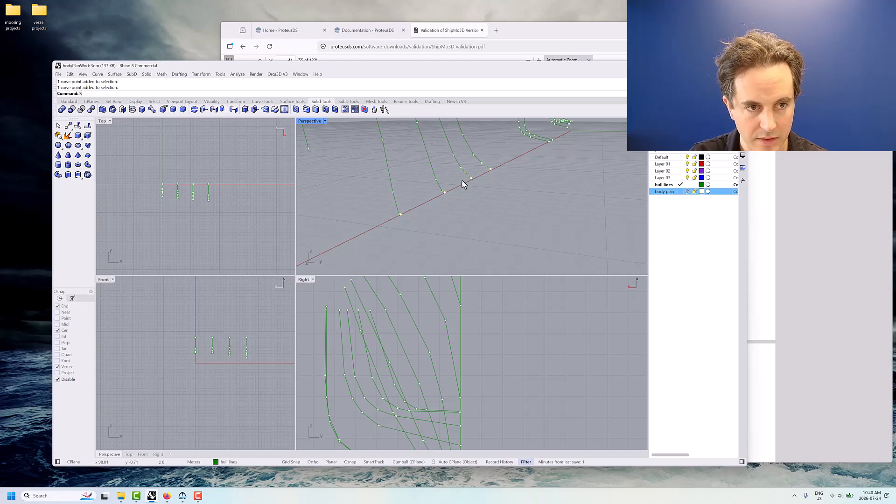
pyautogui.write('etPt')
pyautogui.press('Return')
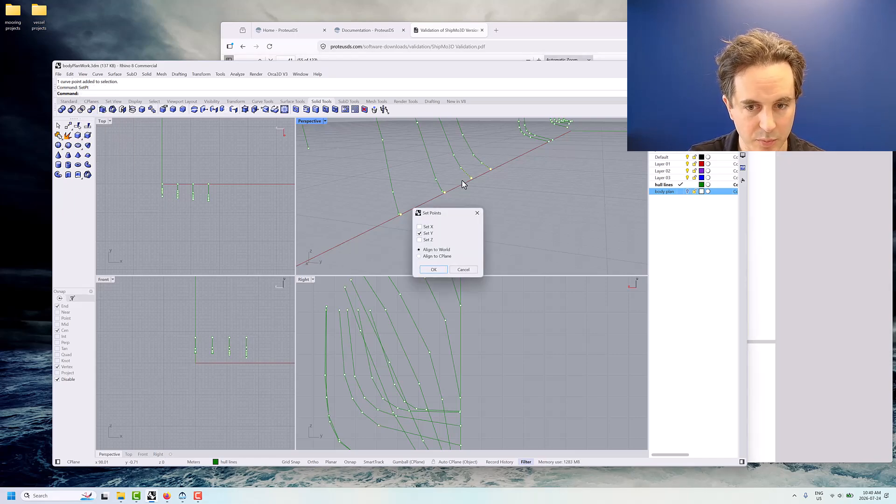
pyautogui.click(433, 270)
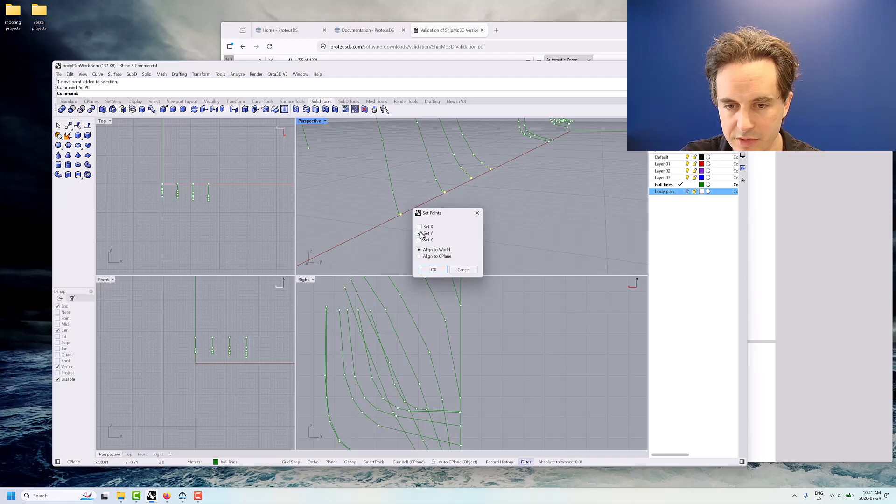
pyautogui.click(434, 269)
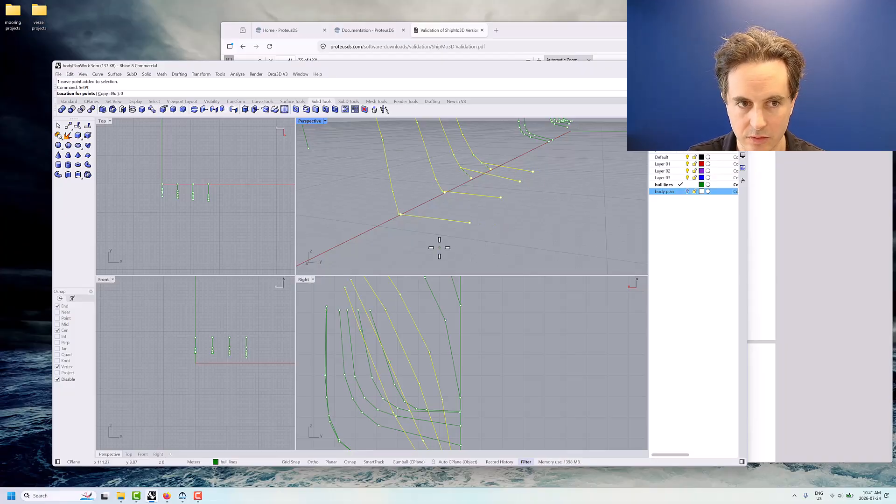
pyautogui.click(439, 248)
# Align the lower-end control points of the two foremost bow sections to world Y = 0 with SetPt, setting only Y
pyautogui.scroll(-4, 445, 248)
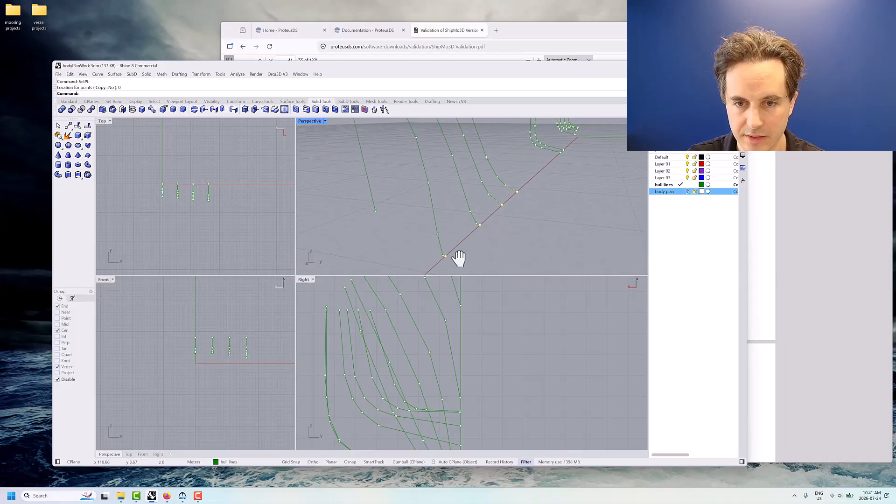
pyautogui.click(428, 239)
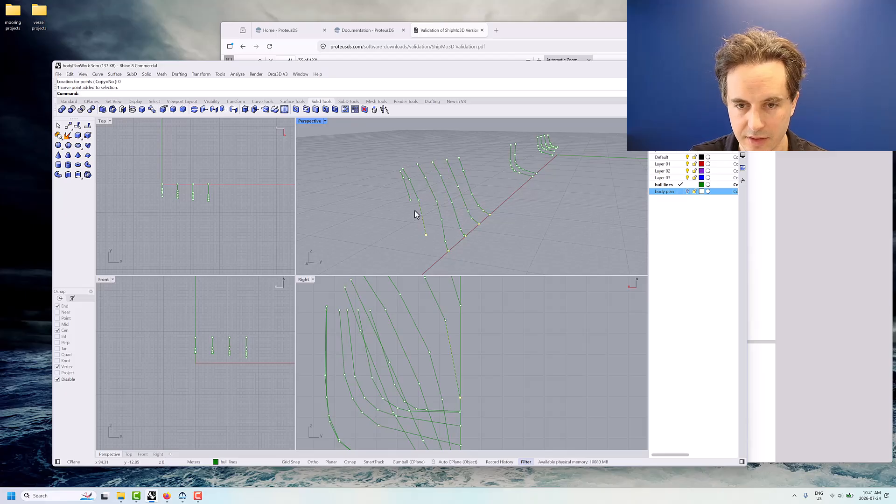
pyautogui.keyDown('shift'); pyautogui.click(410, 200); pyautogui.keyUp('shift')
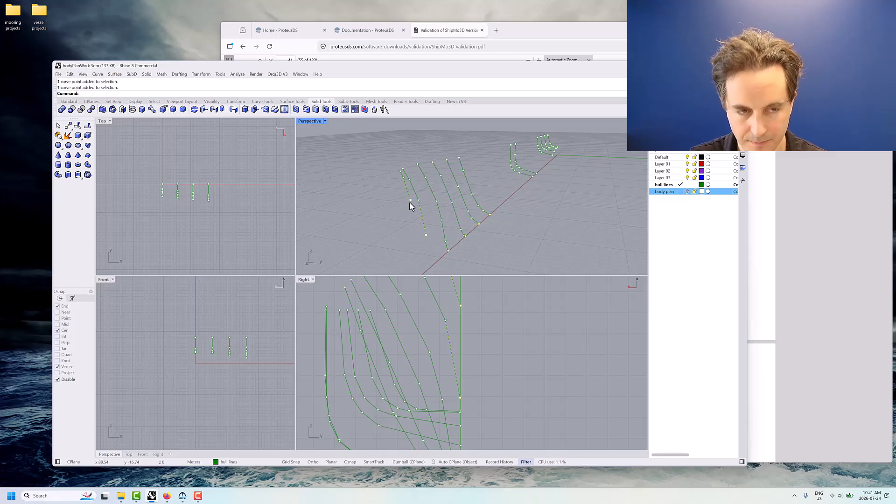
pyautogui.write('SetPt')
pyautogui.press('Return')
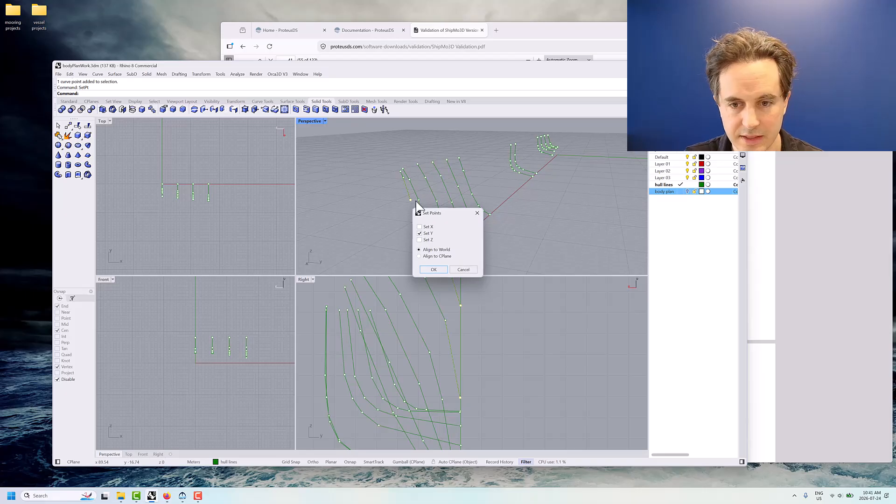
pyautogui.click(442, 269)
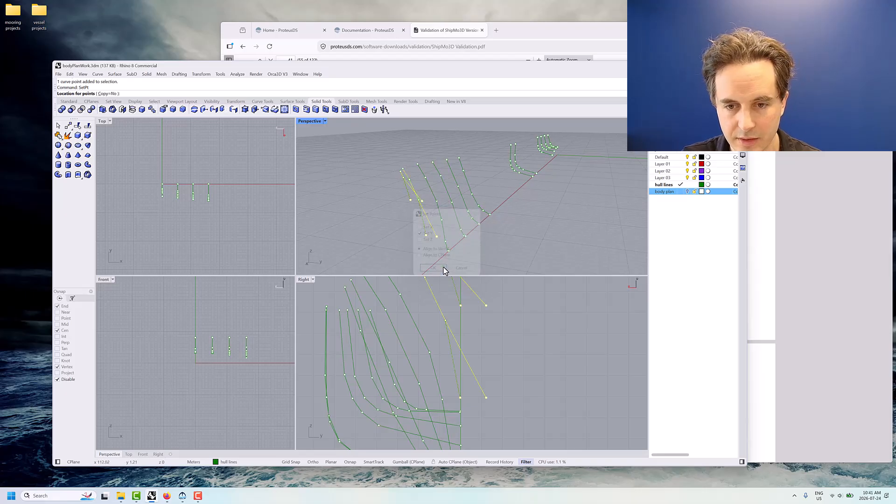
pyautogui.click(512, 243)
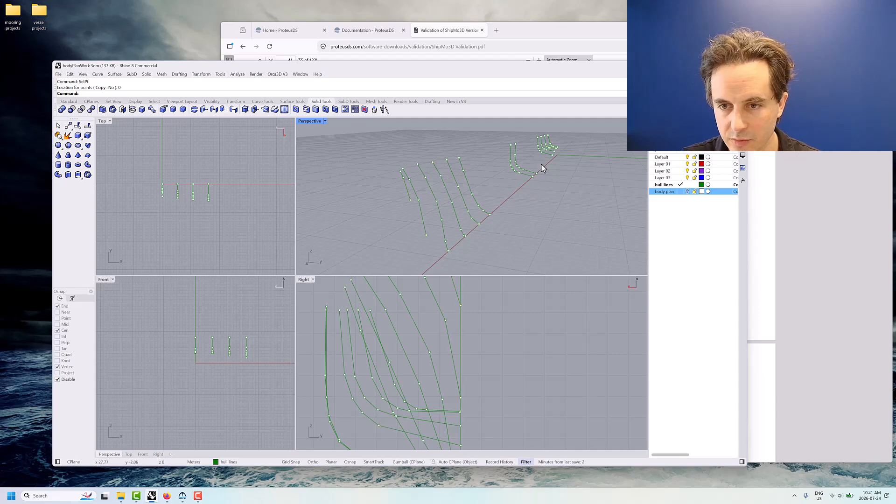
# Align the keel-end control points of the two midship sections to world Y = 0 with SetPt, setting only Y
pyautogui.moveTo(532, 178); pyautogui.dragTo(530, 180)
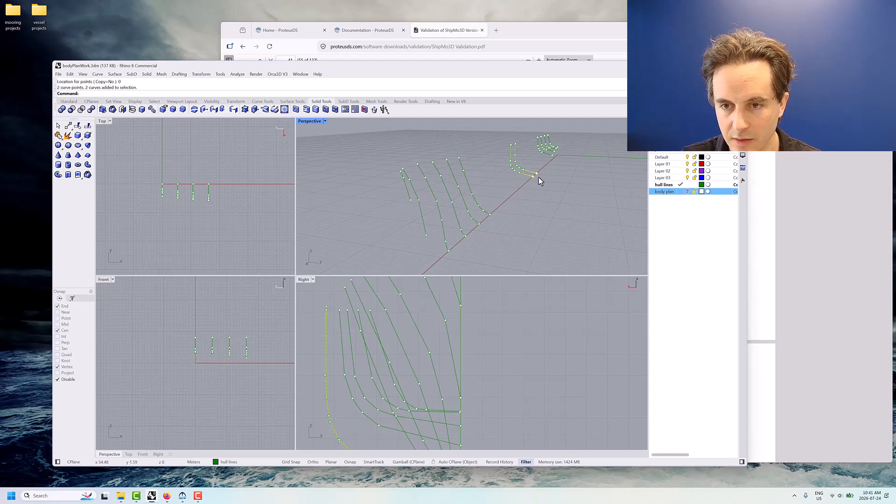
pyautogui.press('Escape')
pyautogui.scroll(5, 539, 181)
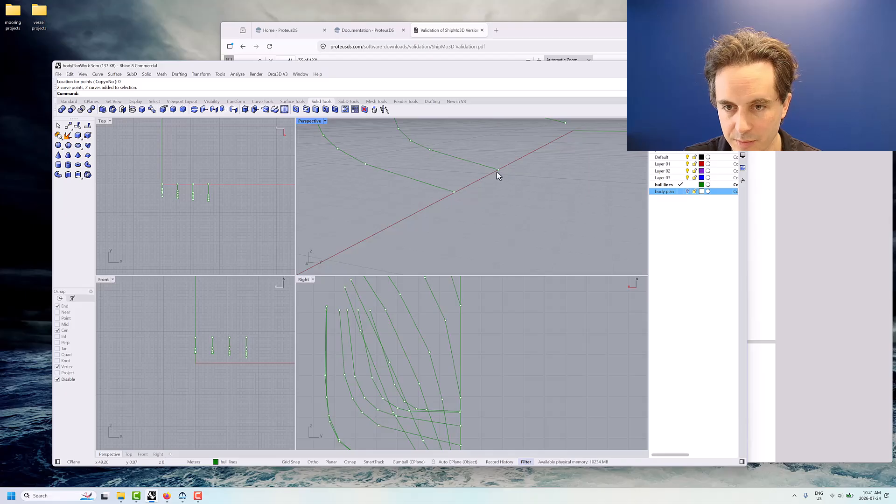
pyautogui.click(498, 170)
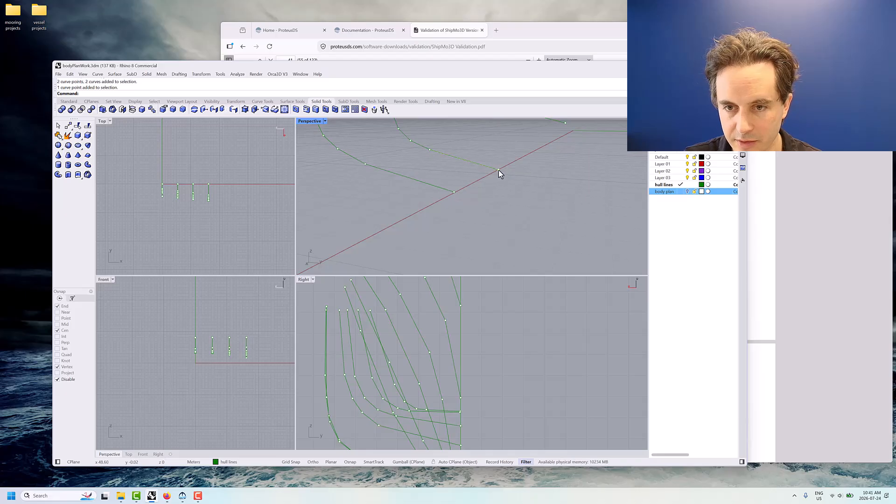
pyautogui.keyDown('shift'); pyautogui.click(453, 192); pyautogui.keyUp('shift')
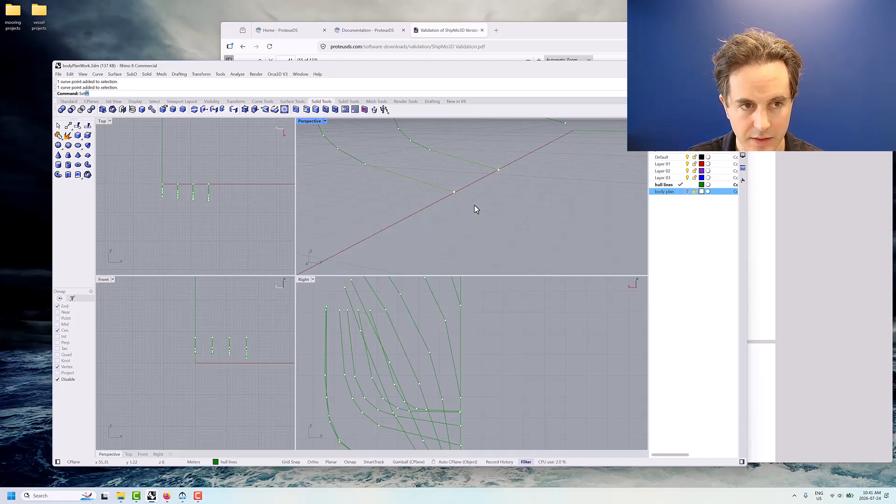
pyautogui.press('Return')
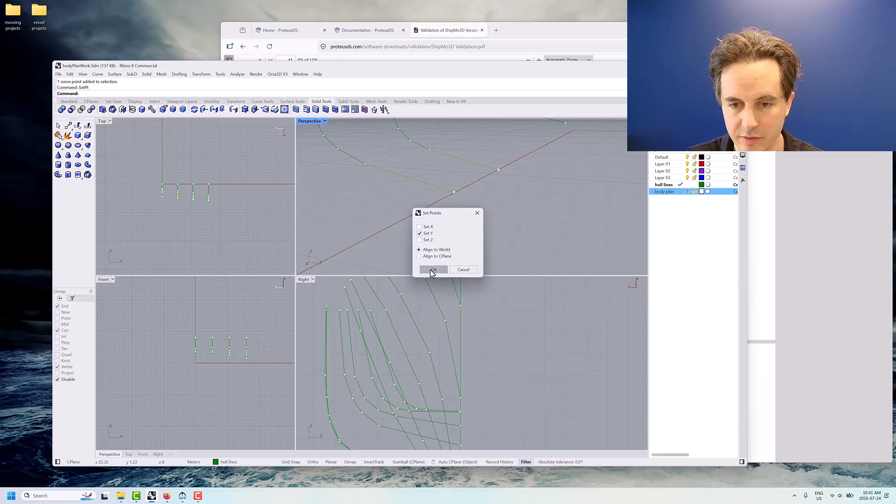
pyautogui.click(433, 270)
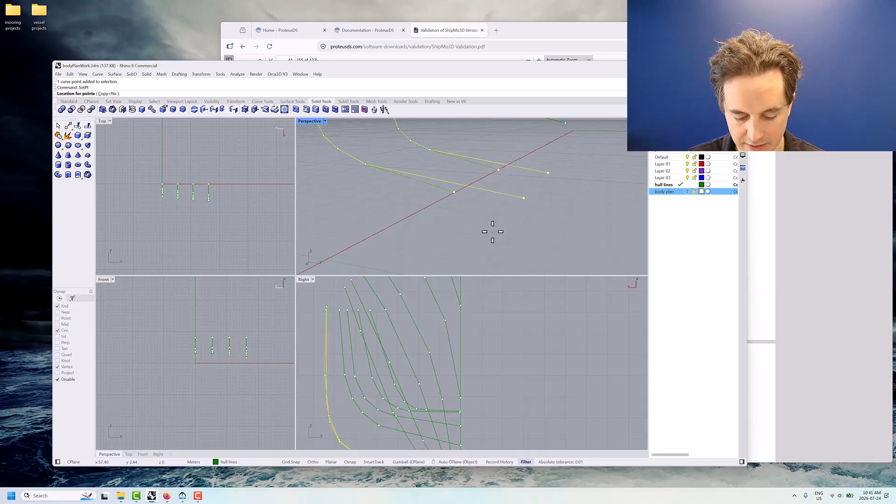
pyautogui.write('0')
pyautogui.press('Return')
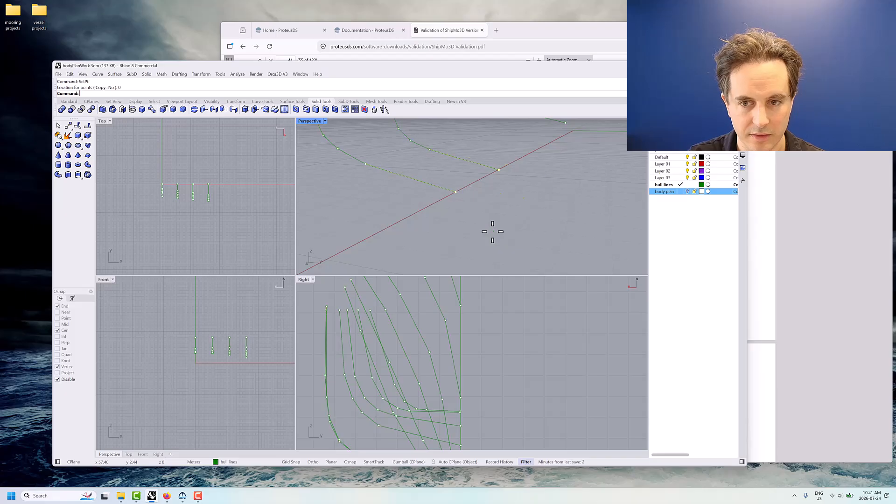
# Align the keel-end control points of the four aft sections to world Y = 0 with SetPt, setting only Y
pyautogui.moveTo(533, 182); pyautogui.dragTo(480, 213, button='right')
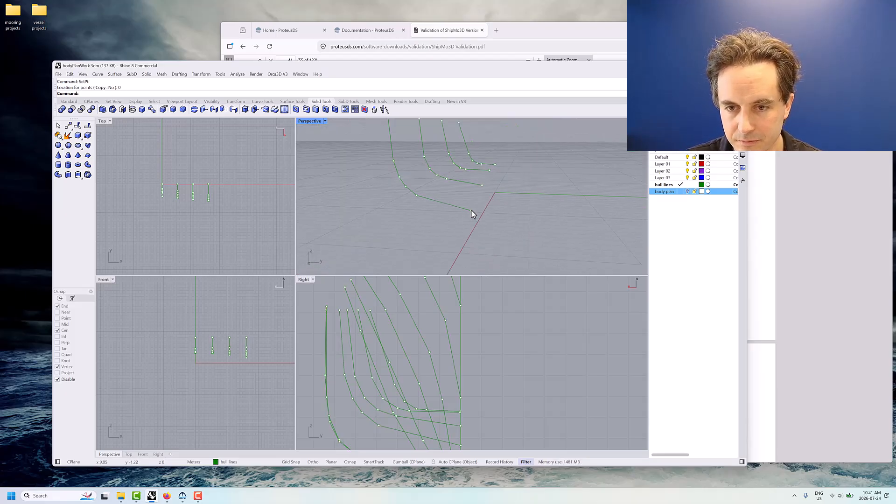
pyautogui.click(471, 210)
pyautogui.keyDown('shift'); pyautogui.click(482, 185); pyautogui.keyUp('shift')
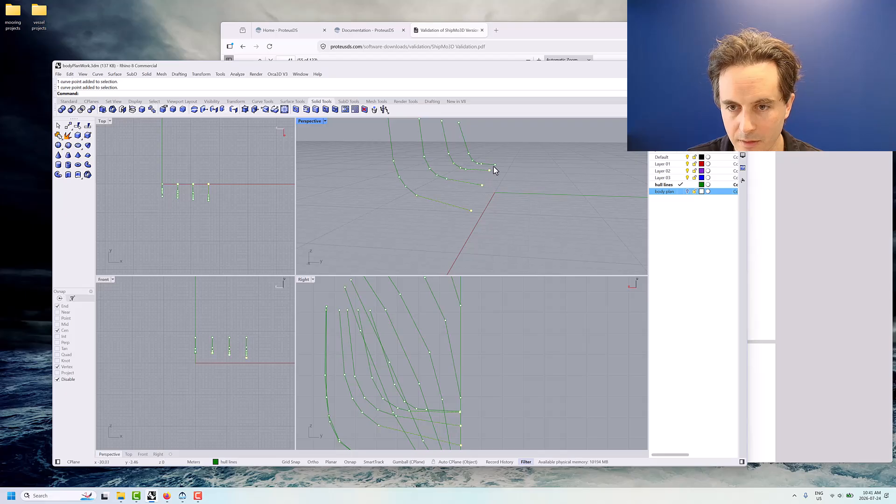
pyautogui.keyDown('shift'); pyautogui.click(495, 164); pyautogui.keyUp('shift')
pyautogui.write('SetPt')
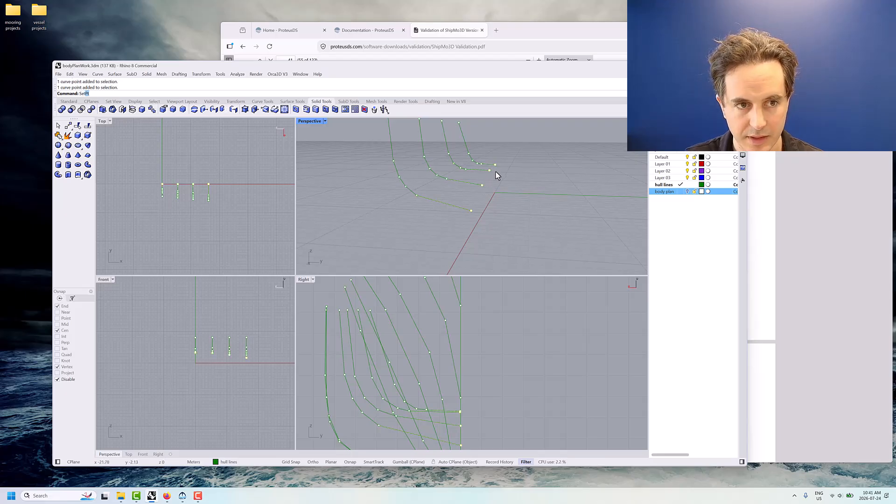
pyautogui.press('Return')
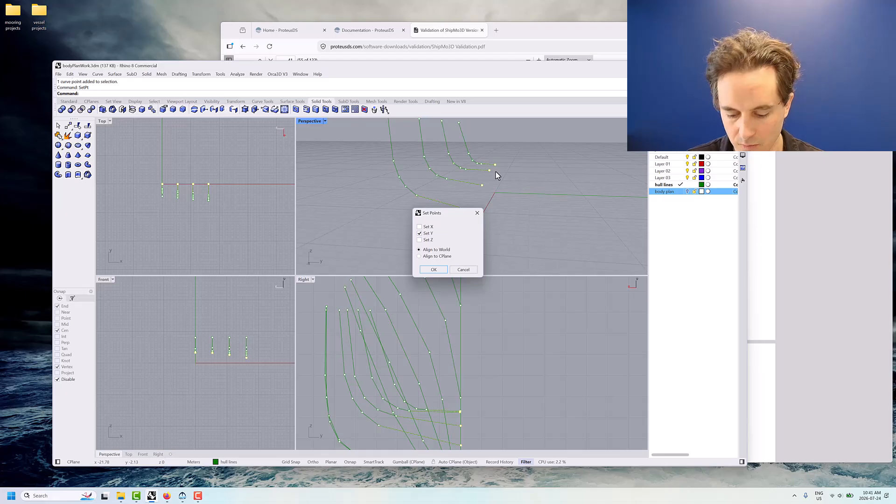
pyautogui.press('Return')
pyautogui.write('0')
pyautogui.press('Return')
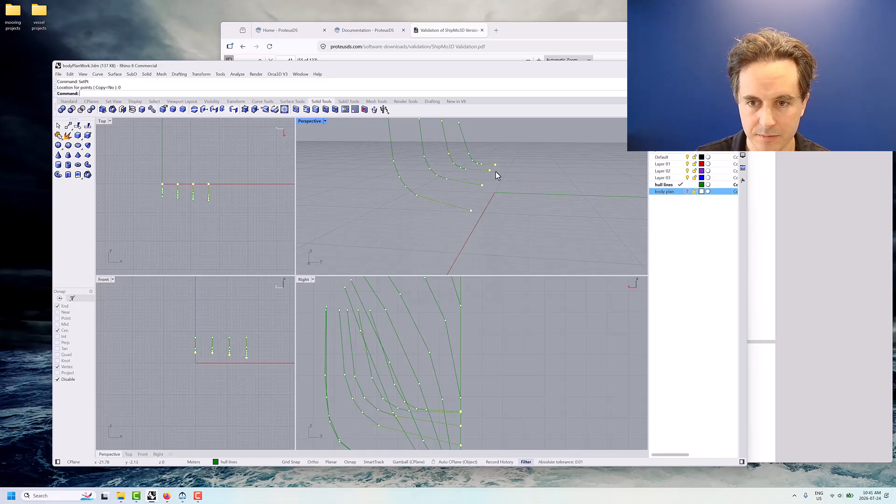
# Draw a deck-edge polyline on the hull lines layer through the upper ends of all sections from stern to bow, using End object snaps
pyautogui.moveTo(508, 202); pyautogui.dragTo(470, 219, button='right')
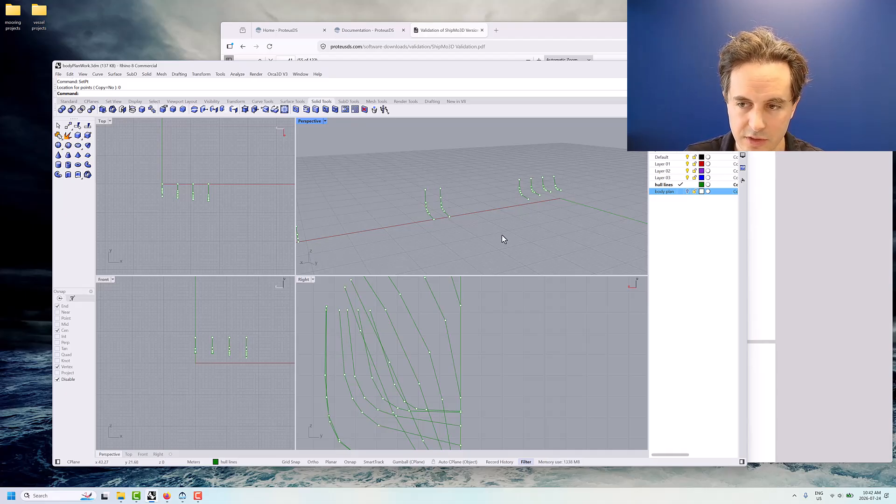
pyautogui.click(664, 185)
pyautogui.moveTo(538, 231)
pyautogui.keyDown('shift'); pyautogui.mouseDown(button='right')
pyautogui.moveTo(568, 230)
pyautogui.moveTo(517, 224)
pyautogui.moveTo(533, 221)
pyautogui.mouseUp(button='right'); pyautogui.keyUp('shift')
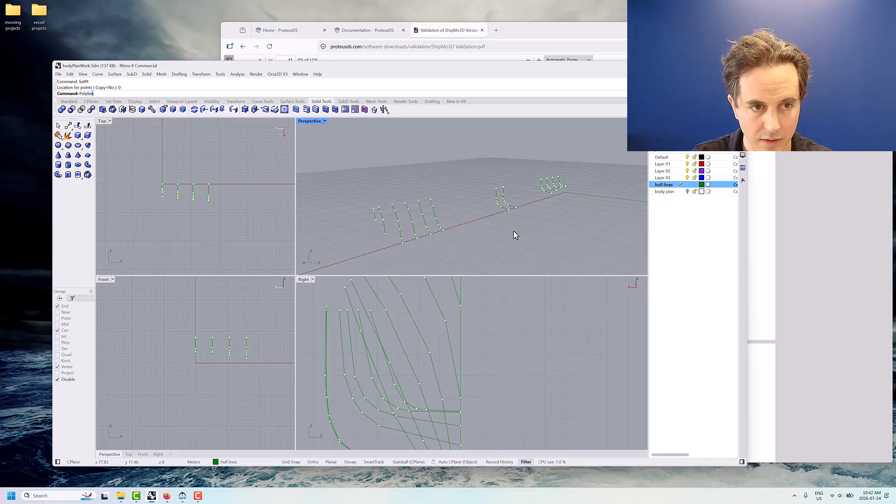
pyautogui.press('Return')
pyautogui.scroll(3, 553, 196)
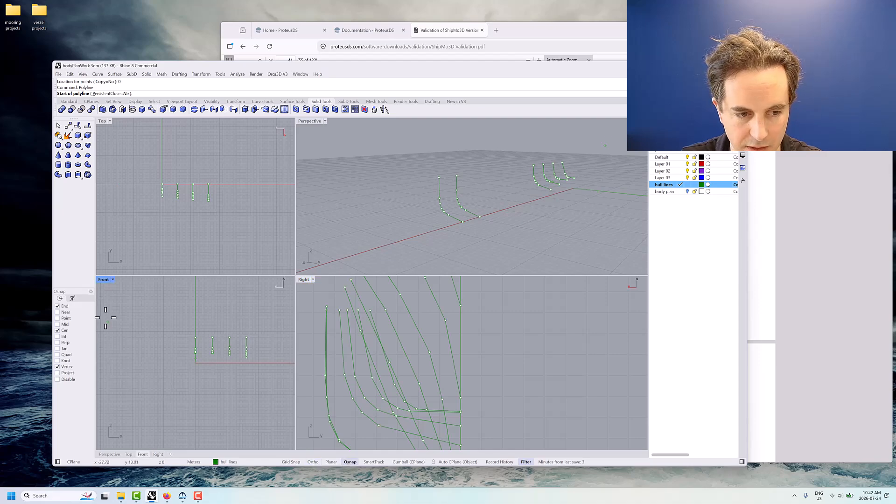
pyautogui.click(562, 163)
pyautogui.click(555, 171)
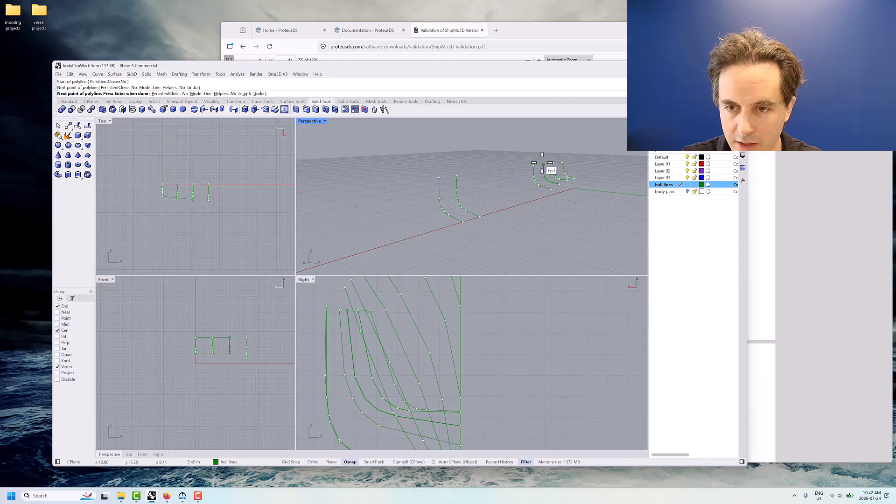
pyautogui.click(542, 163)
pyautogui.click(533, 166)
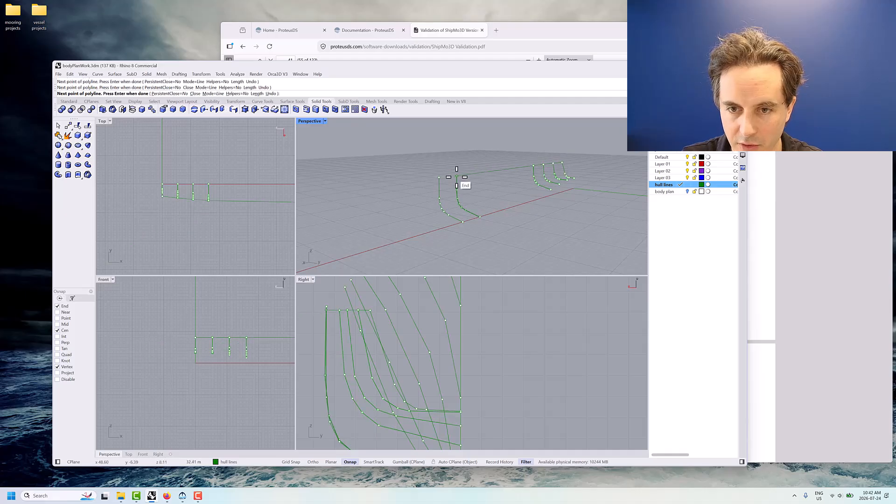
pyautogui.click(457, 176)
pyautogui.click(439, 177)
pyautogui.keyDown('shift'); pyautogui.moveTo(413, 191); pyautogui.dragTo(515, 171, button='right'); pyautogui.keyUp('shift')
pyautogui.scroll(-5, 516, 170)
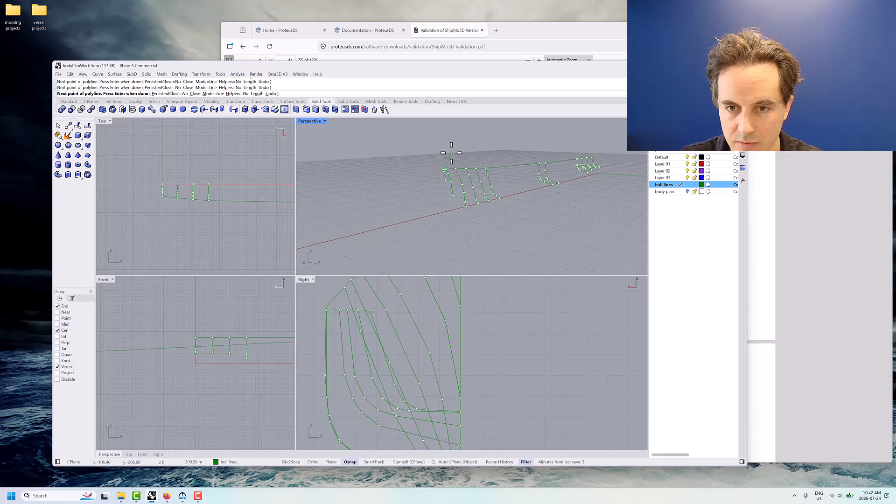
pyautogui.scroll(3, 443, 163)
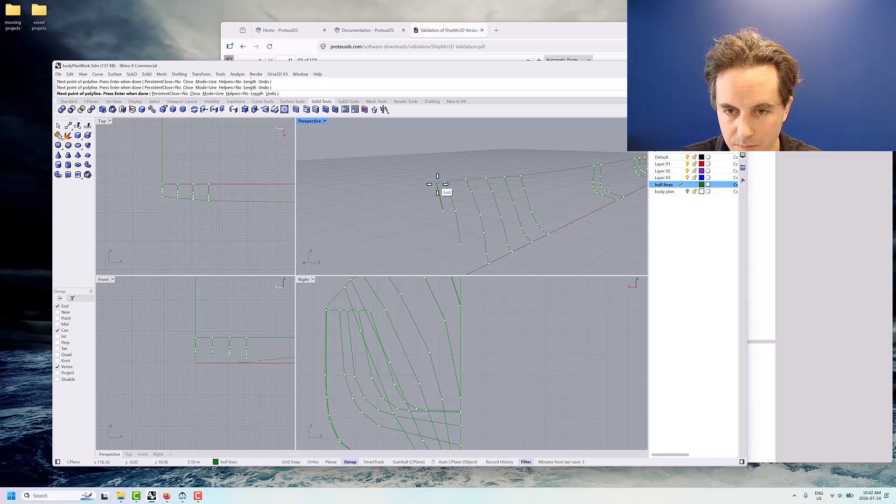
pyautogui.click(437, 184)
pyautogui.press('Return')
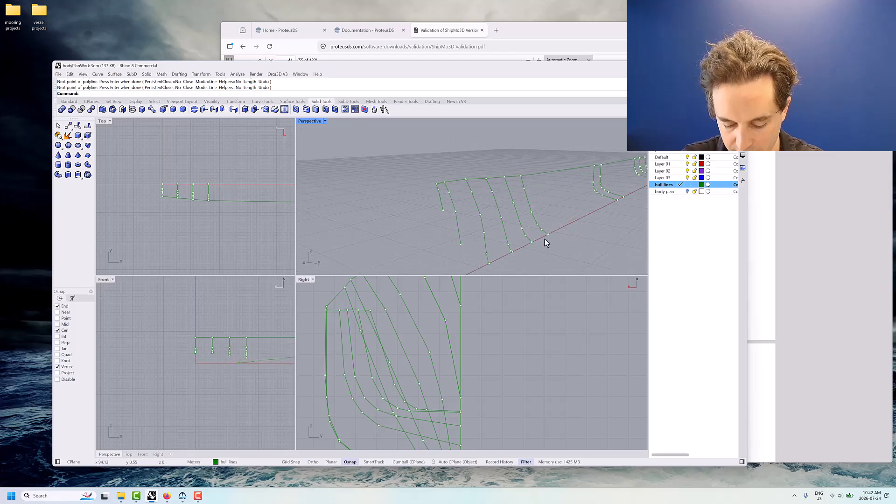
# Draw a keel polyline through the lower ends of all sections from the foremost bow section to the sternmost one, snapping to their end points
pyautogui.press('Return')
pyautogui.click(443, 211)
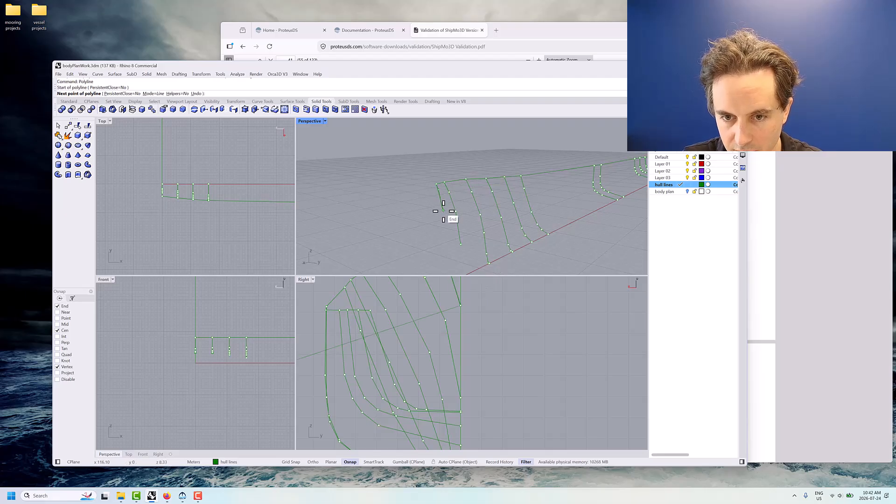
pyautogui.click(466, 252)
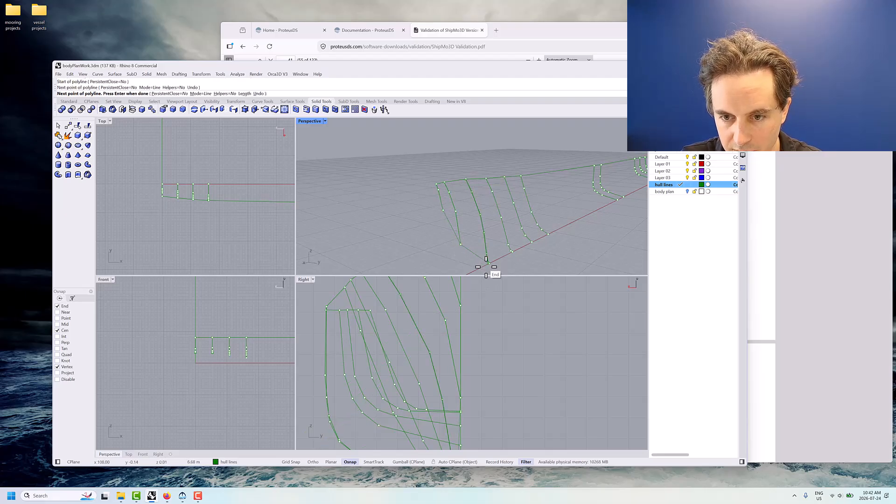
pyautogui.scroll(3, 486, 266)
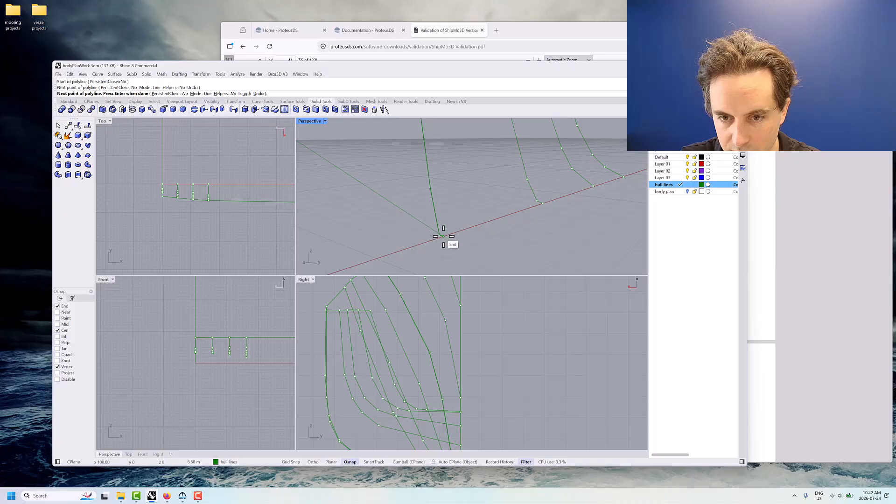
pyautogui.click(444, 236)
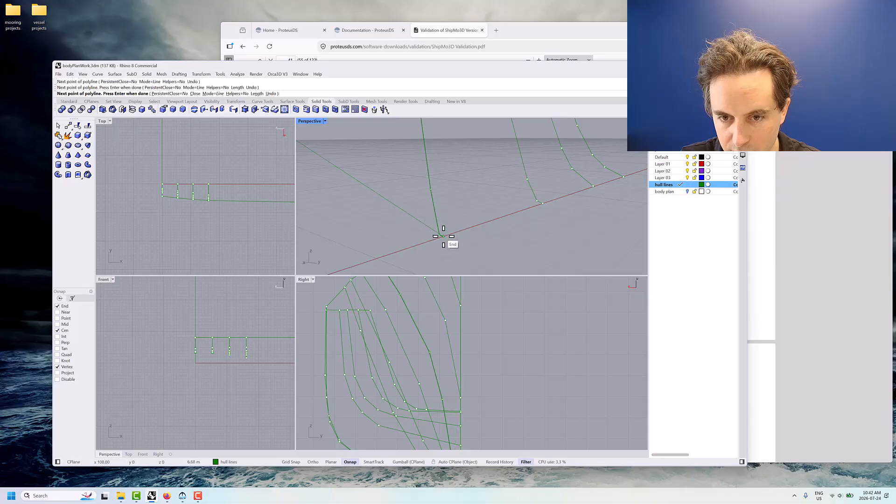
pyautogui.click(545, 203)
pyautogui.click(596, 187)
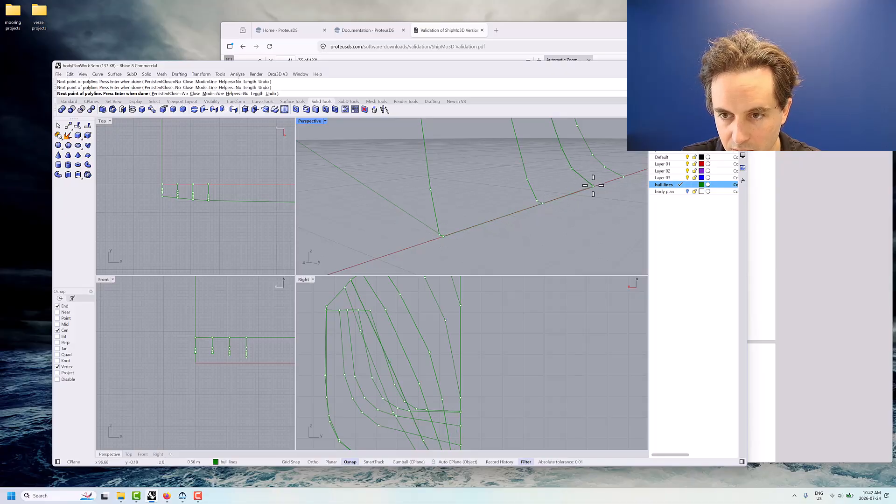
pyautogui.click(624, 177)
pyautogui.keyDown('shift'); pyautogui.moveTo(622, 182); pyautogui.dragTo(410, 257, button='right'); pyautogui.keyUp('shift')
pyautogui.moveTo(440, 230)
pyautogui.mouseDown(button='right')
pyautogui.moveTo(462, 221)
pyautogui.moveTo(440, 234)
pyautogui.mouseUp(button='right')
pyautogui.scroll(-5, 410, 247)
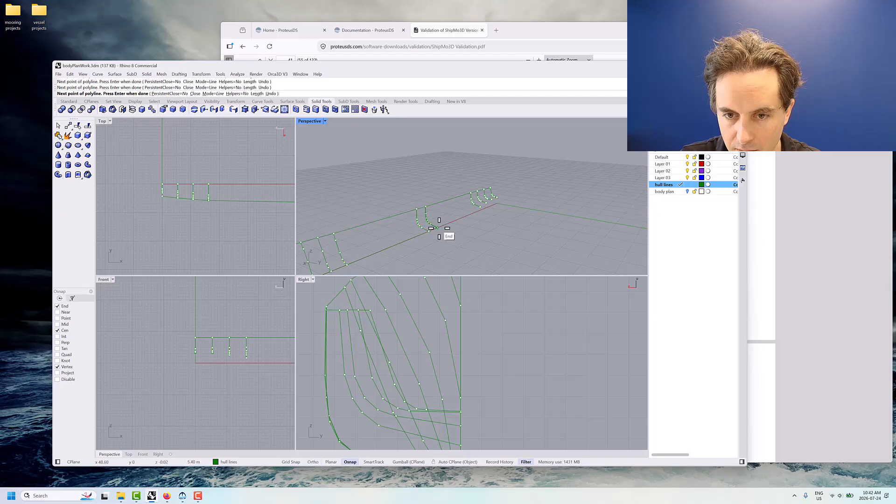
pyautogui.scroll(3, 462, 205)
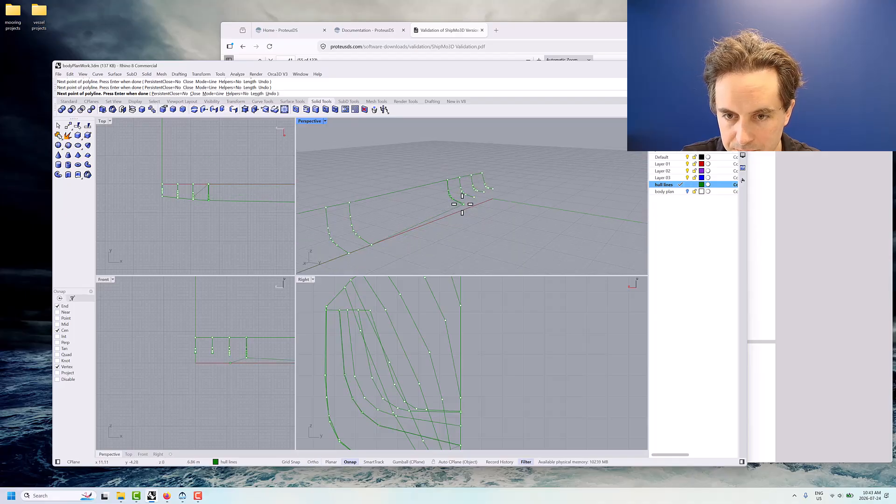
pyautogui.scroll(4, 486, 193)
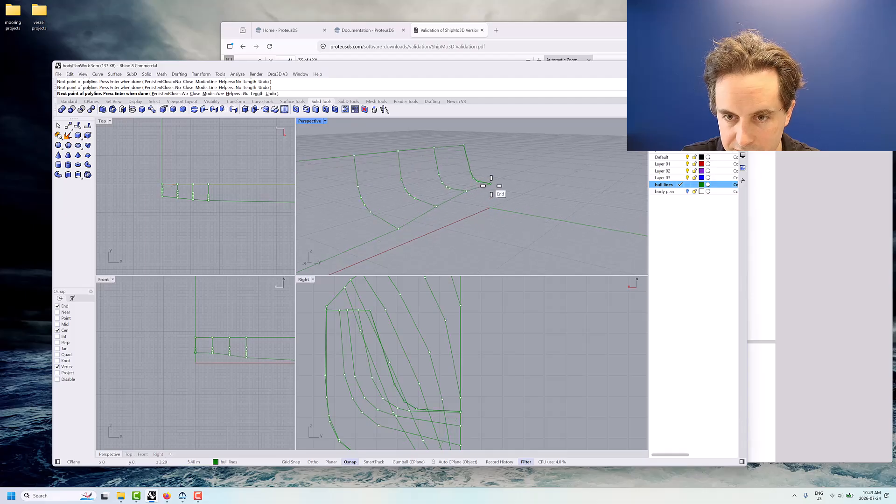
pyautogui.scroll(-3, 485, 208)
pyautogui.rightClick(485, 209)
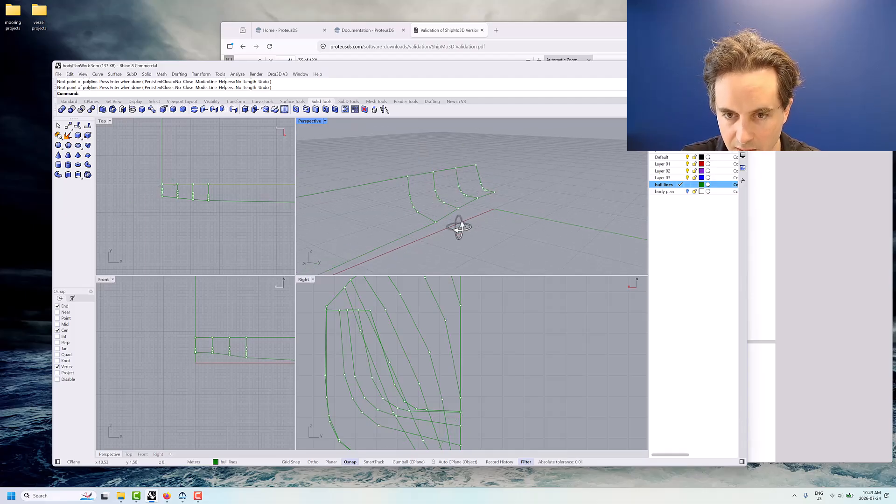
# Set up a Sweep2 surface using the deck-edge and keel polylines as rails and all hull sections as sweep shapes
pyautogui.moveTo(460, 227); pyautogui.dragTo(473, 241, button='right')
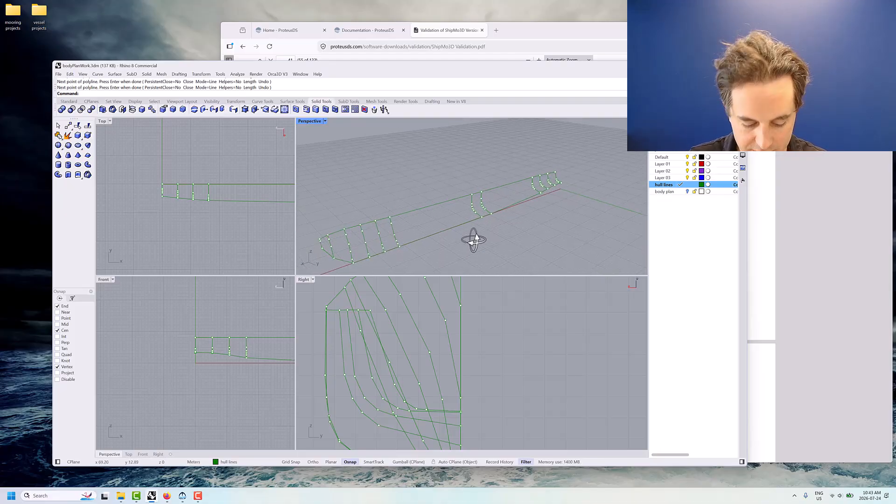
pyautogui.press('Return')
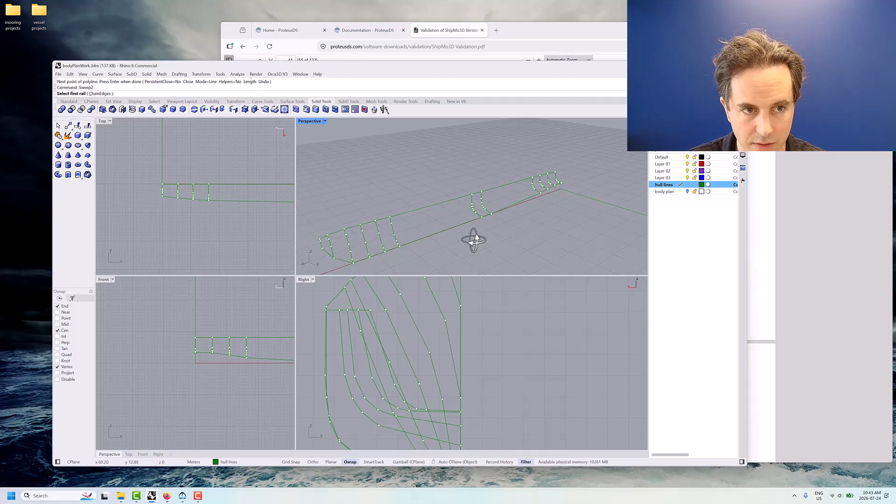
pyautogui.click(456, 200)
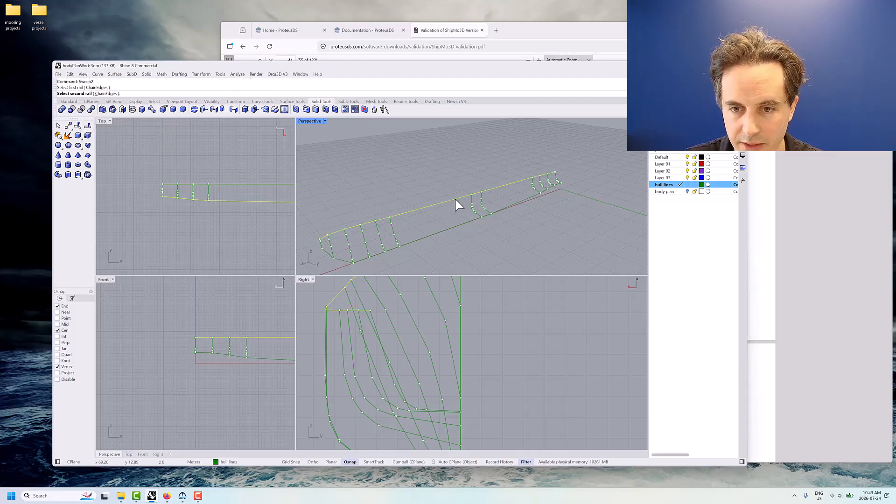
pyautogui.click(523, 199)
pyautogui.moveTo(541, 220); pyautogui.dragTo(564, 222, button='right')
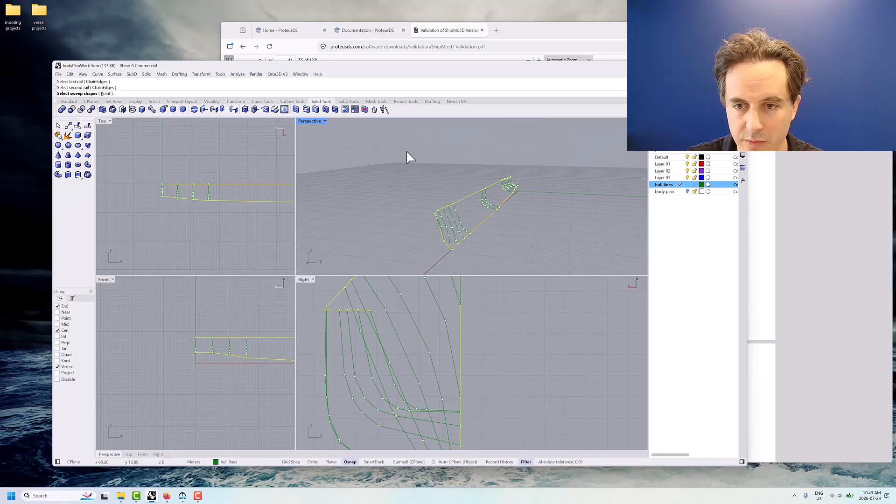
pyautogui.moveTo(406, 149); pyautogui.dragTo(553, 273)
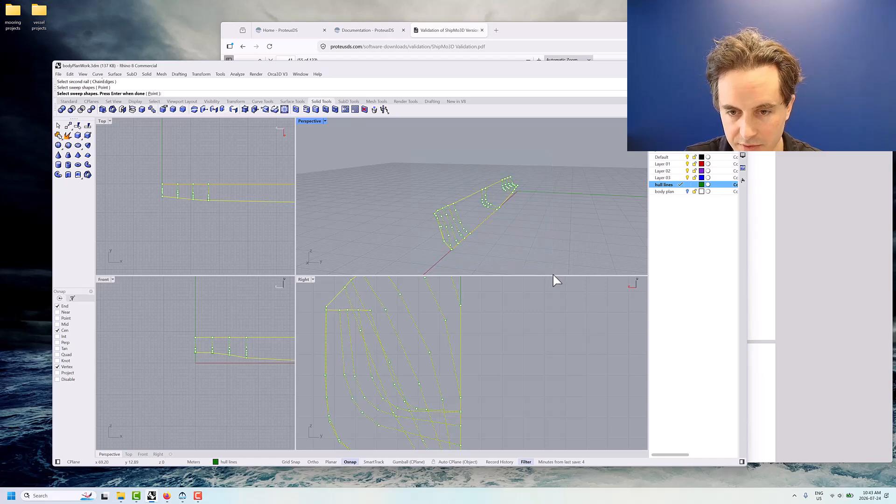
pyautogui.press('Return')
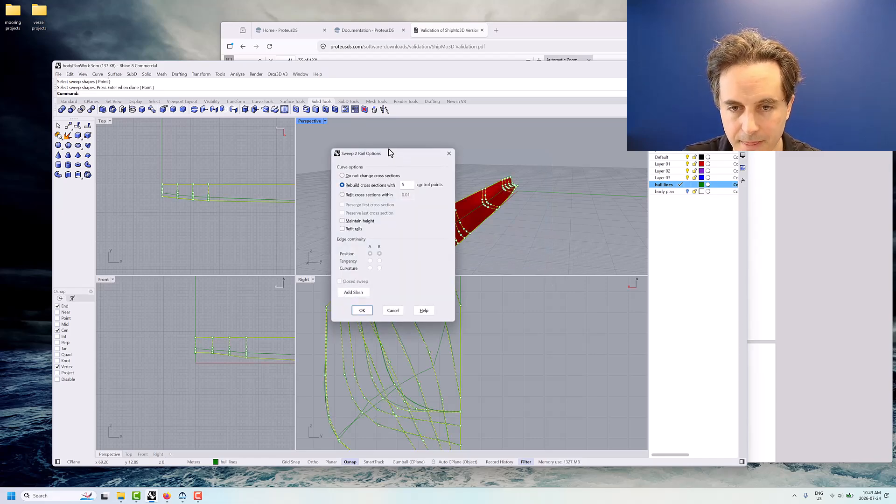
# Compare the cross-section options on the sweep preview and create the half-hull surface with cross sections rebuilt with 5 control points
pyautogui.moveTo(388, 149); pyautogui.dragTo(278, 152)
pyautogui.moveTo(401, 202); pyautogui.dragTo(442, 216, button='right')
pyautogui.moveTo(290, 149); pyautogui.dragTo(260, 150)
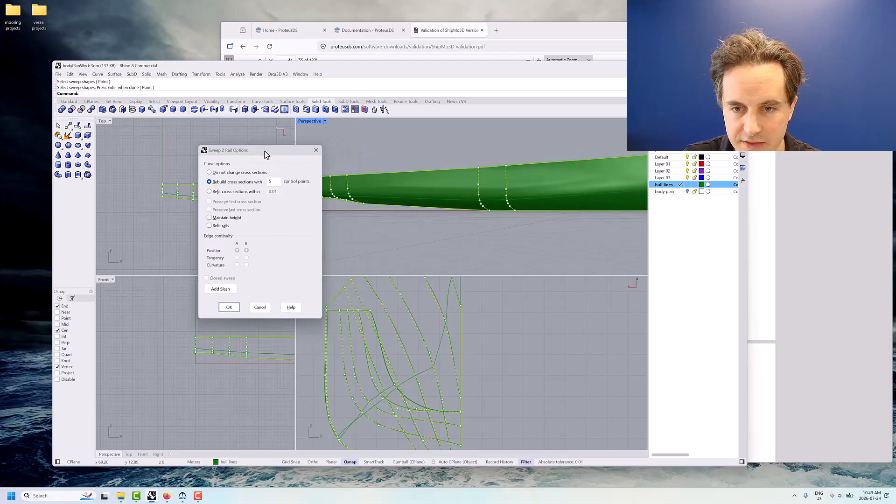
pyautogui.click(210, 173)
pyautogui.moveTo(409, 211); pyautogui.dragTo(544, 229, button='right')
pyautogui.click(238, 183)
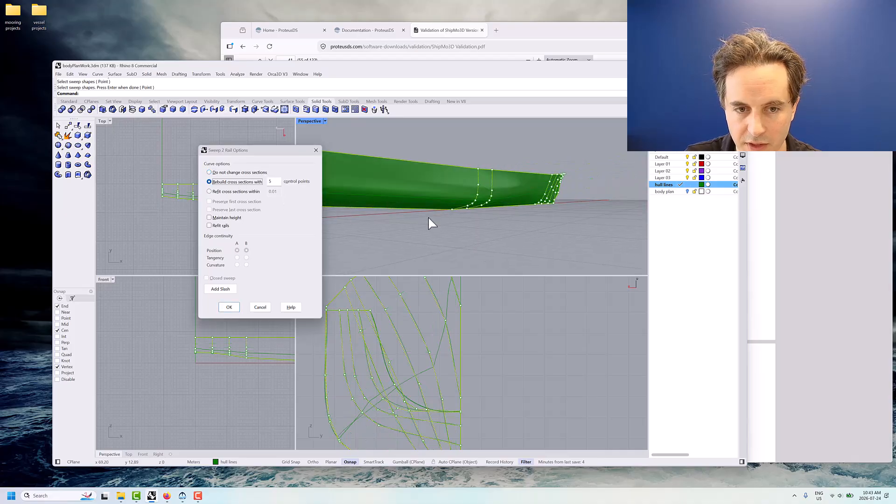
pyautogui.moveTo(428, 216)
pyautogui.mouseDown(button='right')
pyautogui.moveTo(451, 214)
pyautogui.moveTo(413, 214)
pyautogui.mouseUp(button='right')
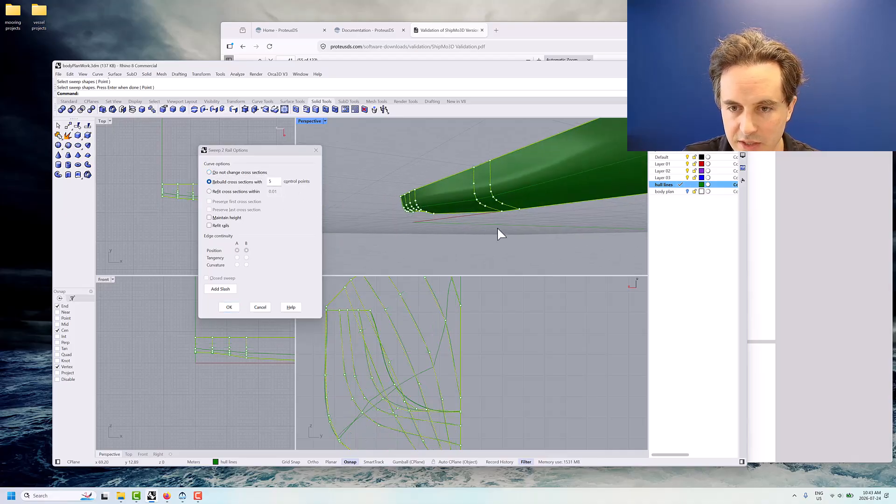
pyautogui.moveTo(504, 226)
pyautogui.mouseDown(button='right')
pyautogui.moveTo(550, 236)
pyautogui.moveTo(530, 230)
pyautogui.moveTo(523, 237)
pyautogui.moveTo(510, 234)
pyautogui.moveTo(530, 224)
pyautogui.moveTo(610, 223)
pyautogui.moveTo(496, 230)
pyautogui.moveTo(509, 206)
pyautogui.moveTo(502, 224)
pyautogui.moveTo(576, 224)
pyautogui.moveTo(507, 226)
pyautogui.mouseUp(button='right')
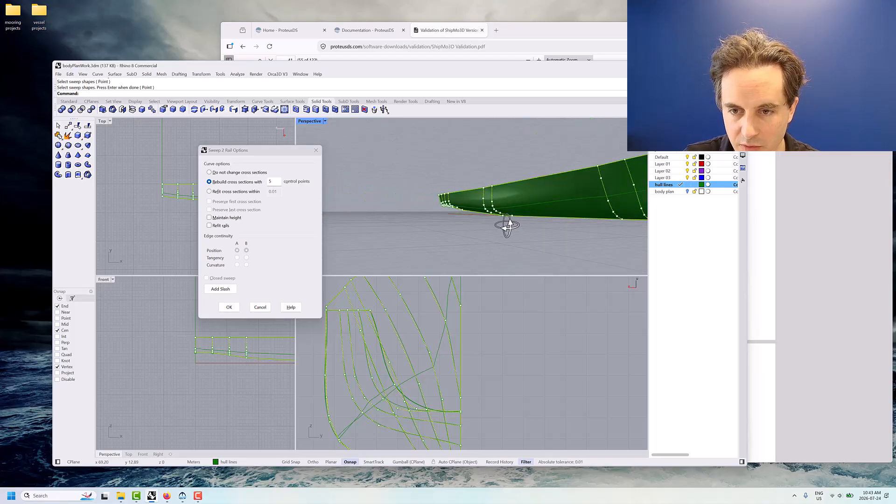
pyautogui.moveTo(561, 205); pyautogui.dragTo(524, 204, button='right')
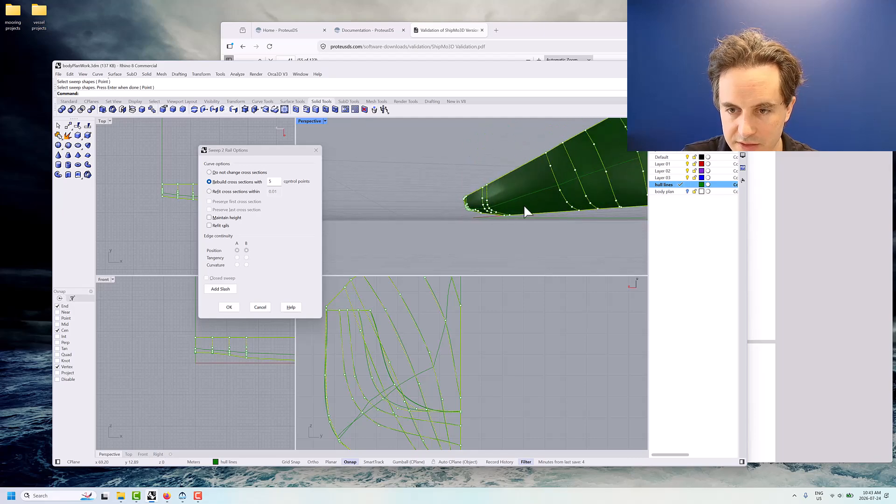
pyautogui.click(229, 307)
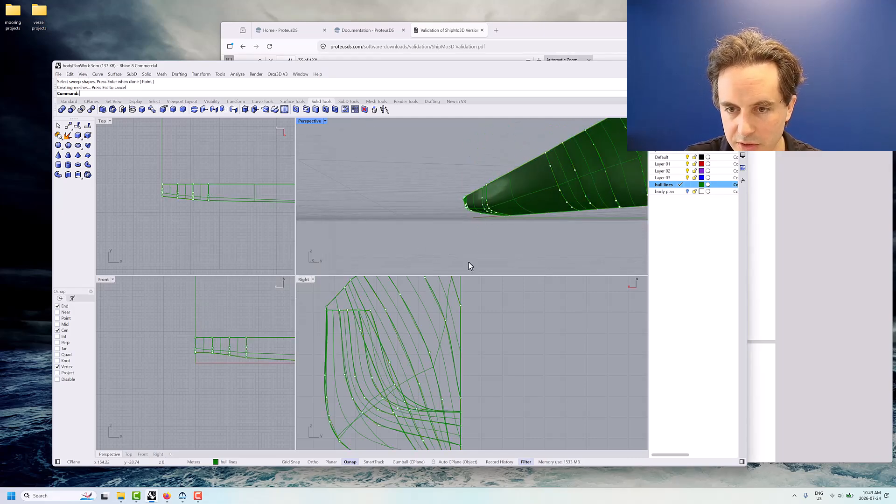
# Make Default the current layer and move the swept half-hull surface onto it
pyautogui.scroll(-5, 506, 250)
pyautogui.moveTo(446, 244)
pyautogui.mouseDown(button='right')
pyautogui.moveTo(468, 240)
pyautogui.moveTo(460, 243)
pyautogui.mouseUp(button='right')
pyautogui.moveTo(586, 219); pyautogui.dragTo(468, 209, button='right')
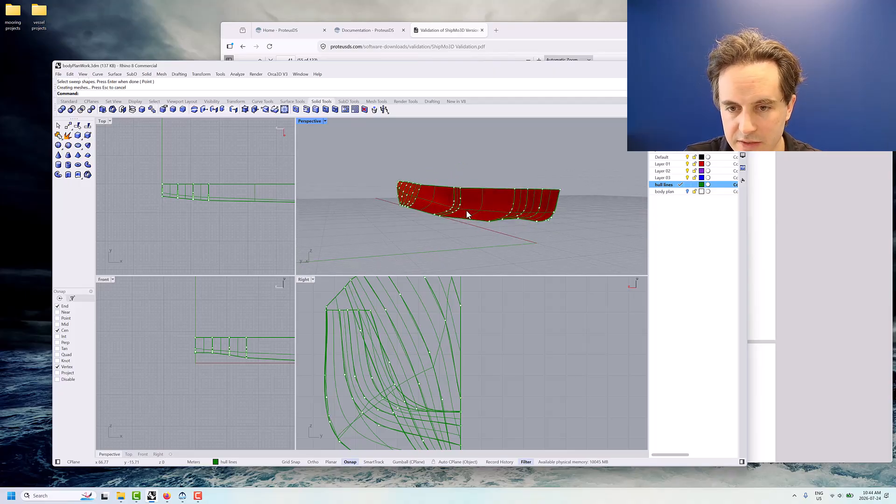
pyautogui.click(470, 208)
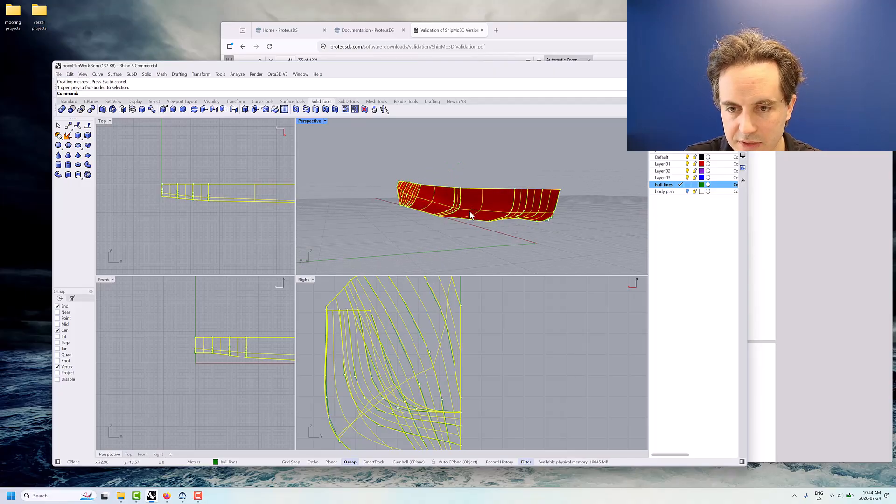
pyautogui.click(675, 162)
pyautogui.rightClick(665, 160)
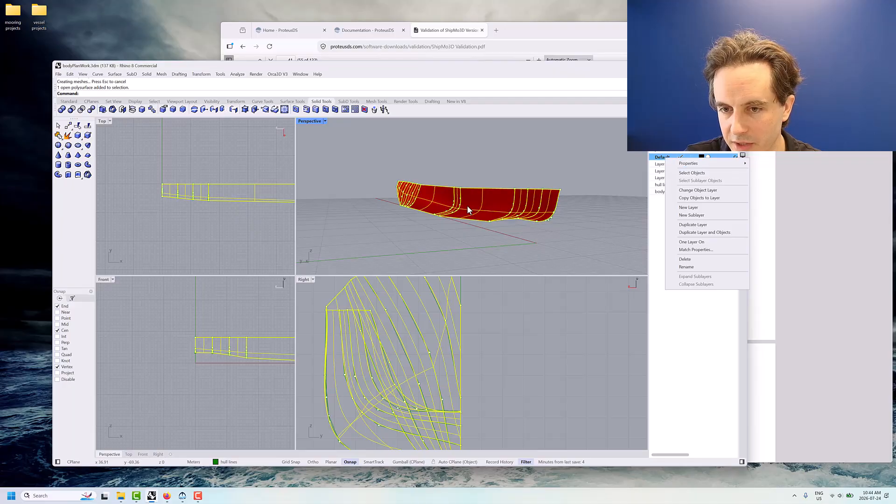
pyautogui.click(690, 195)
pyautogui.click(580, 220)
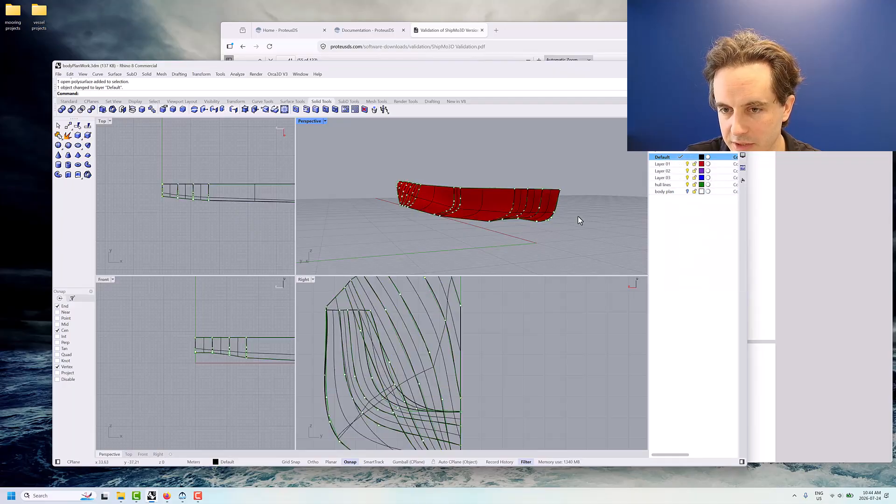
# Hide the hull lines layer so that only the half-hull surface is displayed
pyautogui.moveTo(579, 220)
pyautogui.mouseDown(button='right')
pyautogui.moveTo(561, 224)
pyautogui.moveTo(599, 224)
pyautogui.moveTo(536, 218)
pyautogui.mouseUp(button='right')
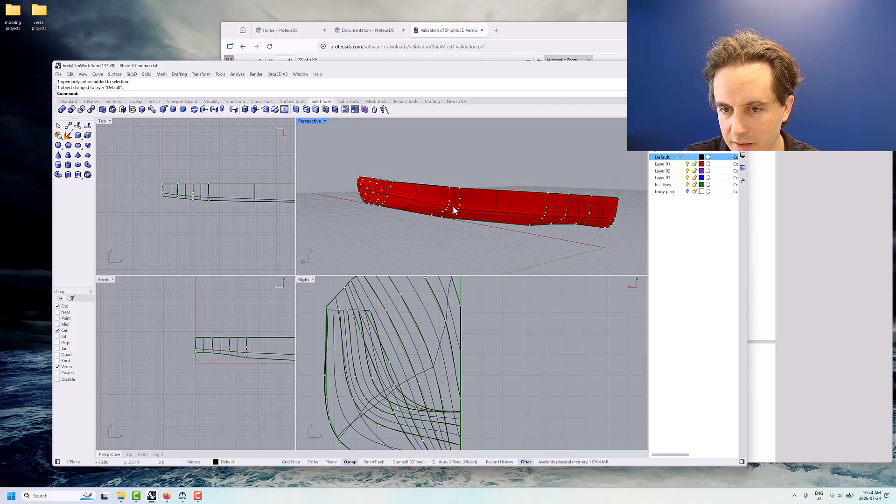
pyautogui.moveTo(473, 186); pyautogui.dragTo(470, 169, button='right')
pyautogui.moveTo(437, 169)
pyautogui.mouseDown(button='right')
pyautogui.moveTo(498, 172)
pyautogui.moveTo(426, 168)
pyautogui.moveTo(439, 173)
pyautogui.mouseUp(button='right')
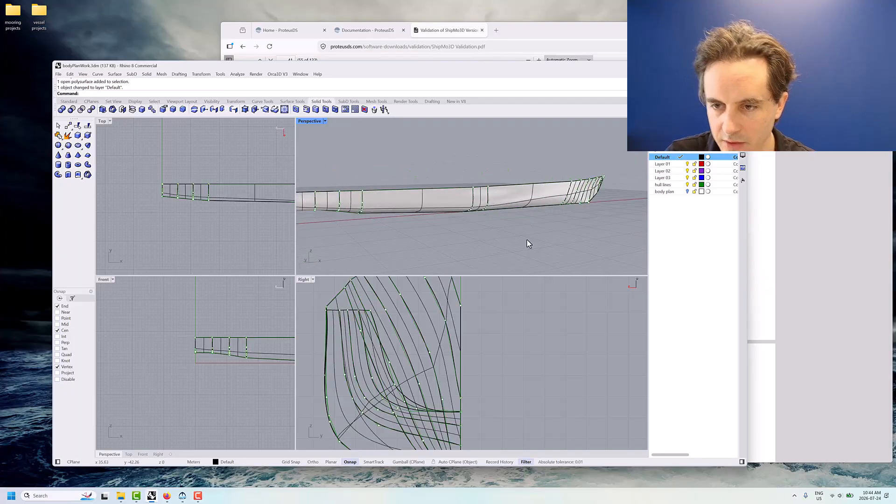
pyautogui.click(688, 185)
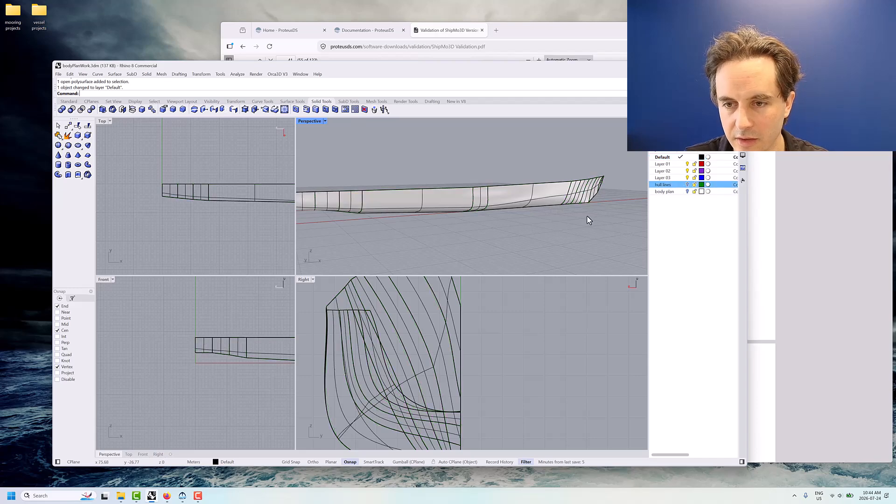
# Check the half-hull surface from the end and save the model
pyautogui.moveTo(583, 217); pyautogui.dragTo(516, 246, button='right')
pyautogui.click(504, 211)
pyautogui.scroll(-4, 480, 258)
pyautogui.click(516, 245)
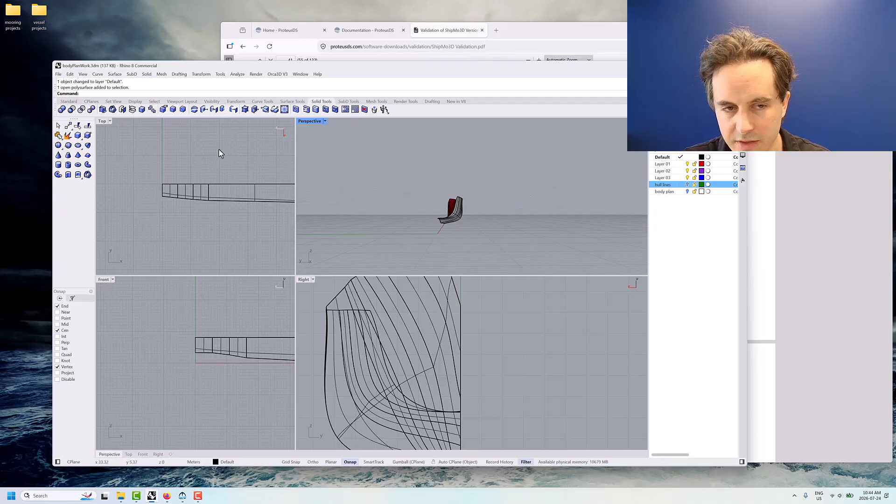
pyautogui.click(58, 75)
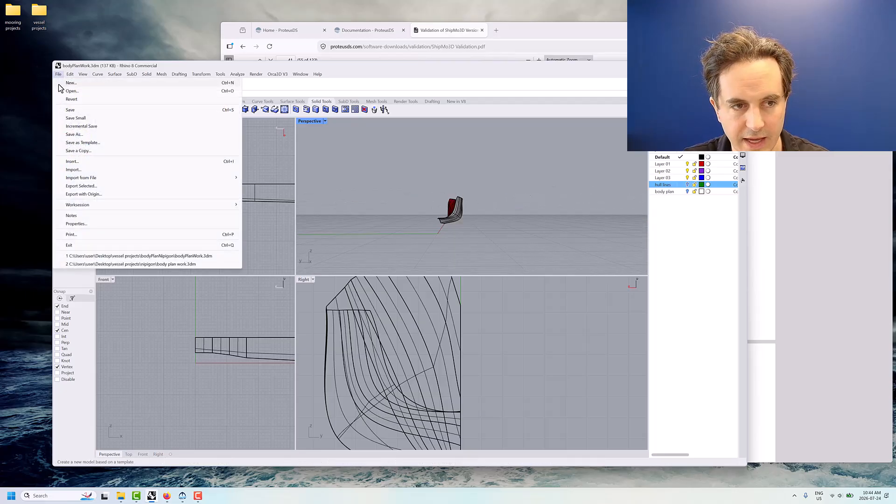
pyautogui.click(70, 116)
# Mirror a copy of the half-hull surface about the X axis to form the other side of the hull
pyautogui.moveTo(377, 217); pyautogui.dragTo(410, 226, button='right')
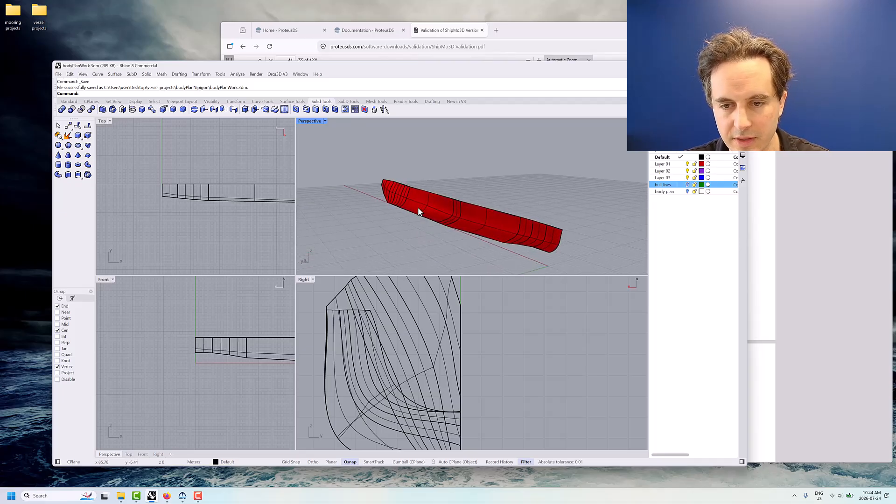
pyautogui.click(420, 210)
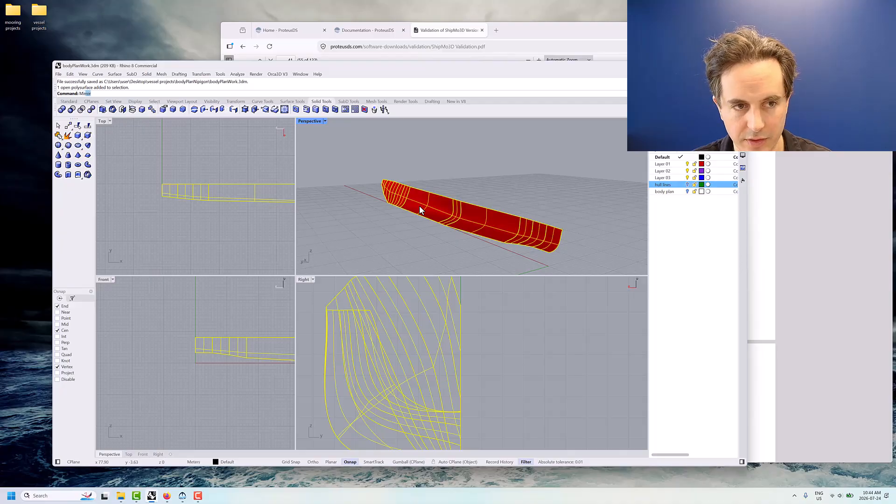
pyautogui.press('Return')
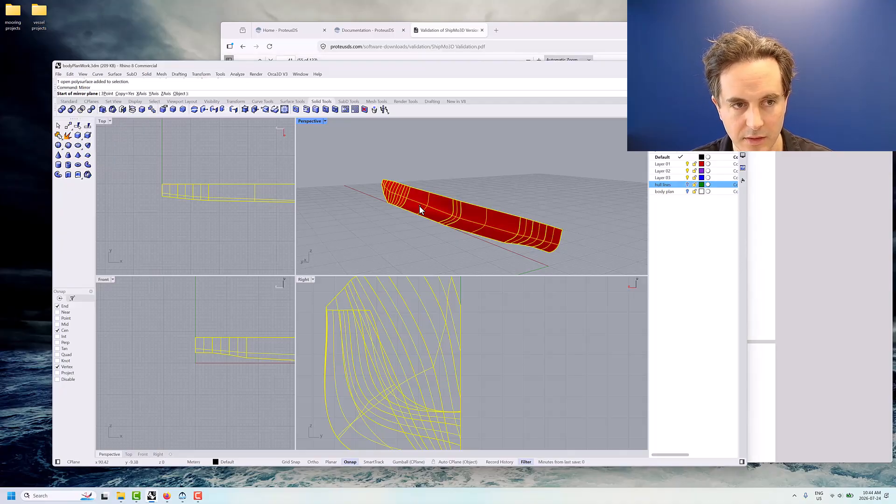
pyautogui.press('Return')
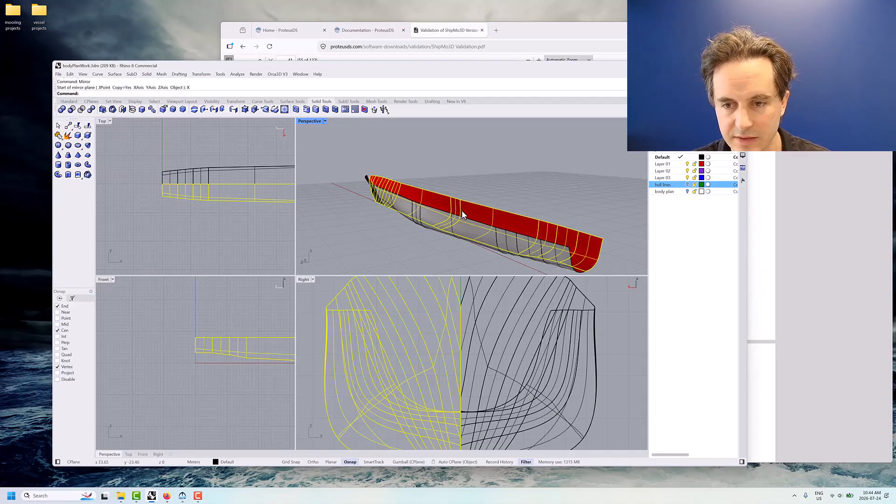
# Join the original and mirrored half-hull surfaces into one polysurface
pyautogui.moveTo(461, 210); pyautogui.dragTo(504, 234, button='right')
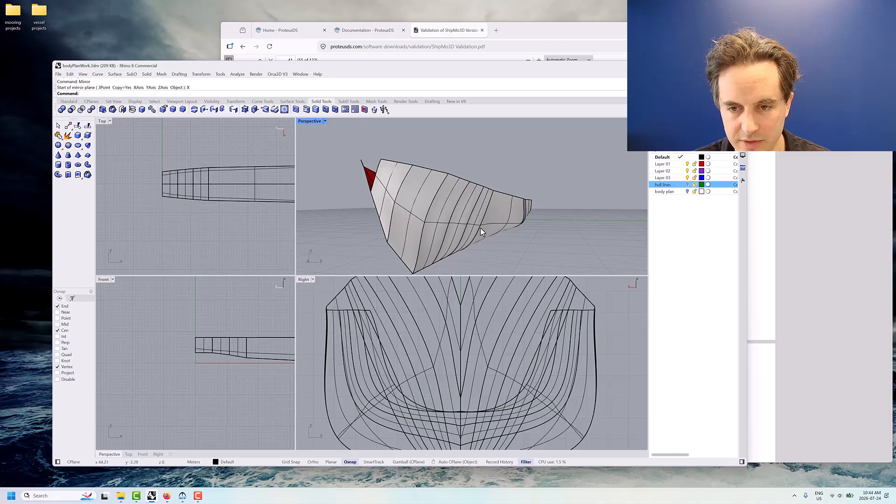
pyautogui.moveTo(526, 231); pyautogui.dragTo(413, 239, button='right')
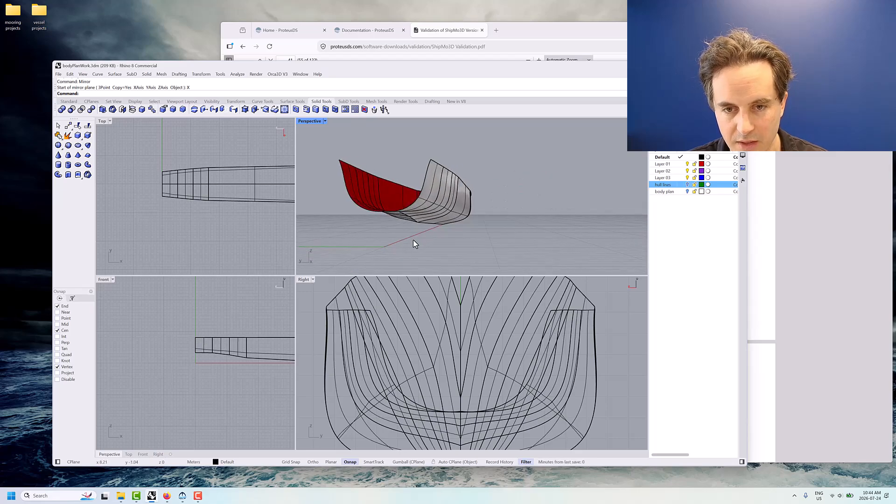
pyautogui.click(439, 198)
pyautogui.keyDown('shift'); pyautogui.click(378, 201); pyautogui.keyUp('shift')
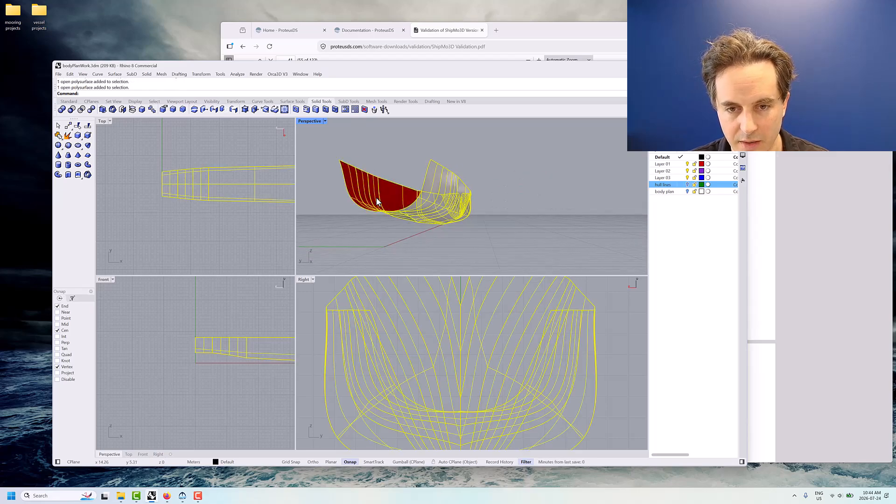
pyautogui.click(68, 136)
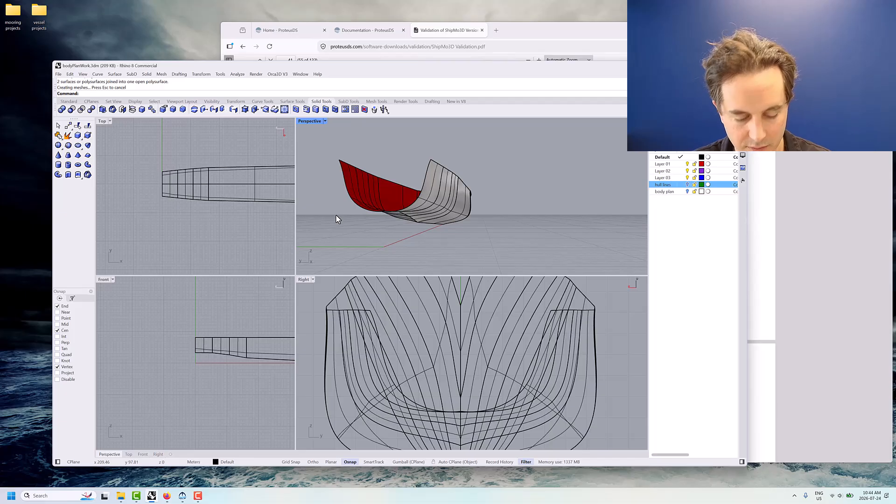
# Run ShowEdges on the joined hull to display all of its edges
pyautogui.hotkey('ctrl', 'a')
pyautogui.press('Escape')
pyautogui.write('ShowEdges')
pyautogui.press('Return')
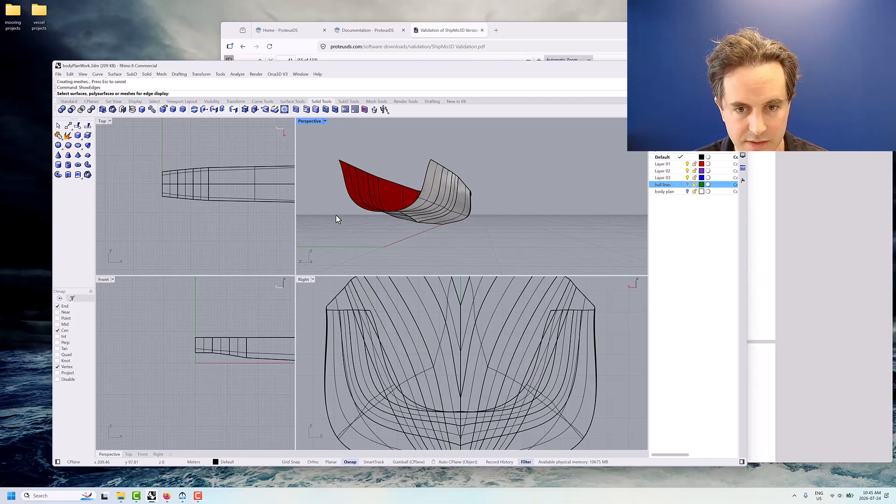
pyautogui.click(363, 195)
pyautogui.press('Return')
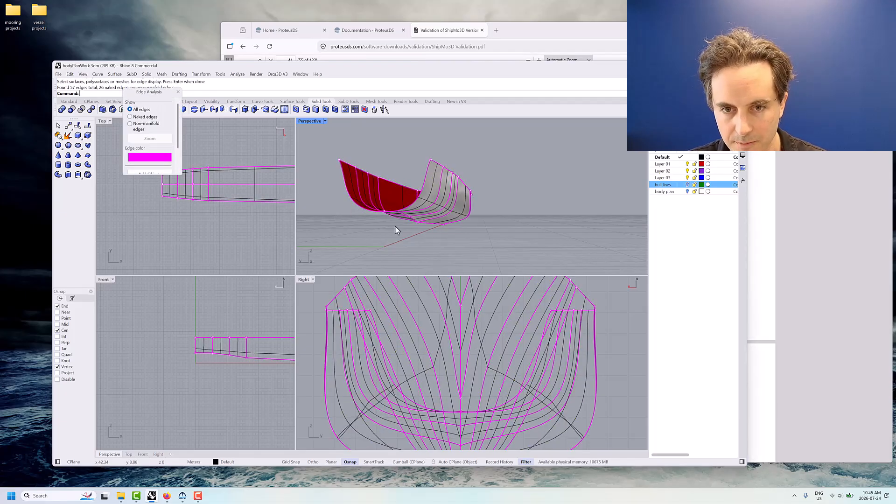
# Draw a straight polyline across the stern between the two upper hull corners using End snaps, and move the Edge Analysis window clear of the viewports
pyautogui.moveTo(365, 234); pyautogui.dragTo(399, 234, button='right')
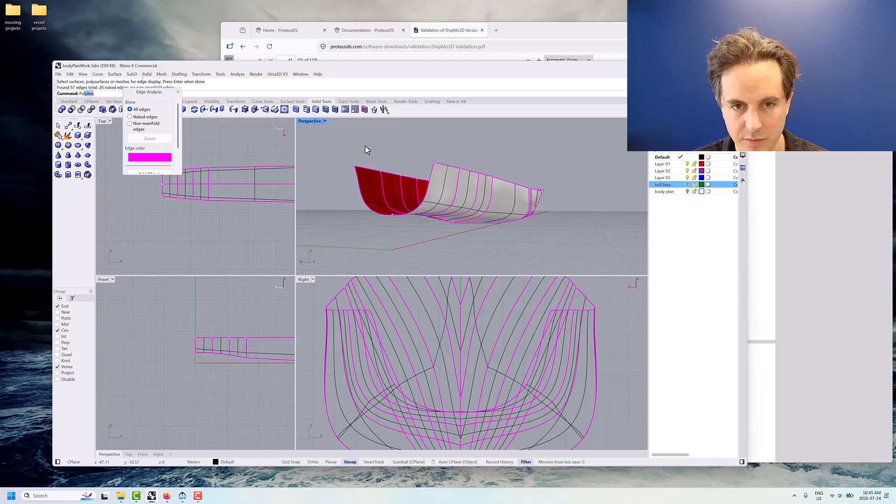
pyautogui.press('Return')
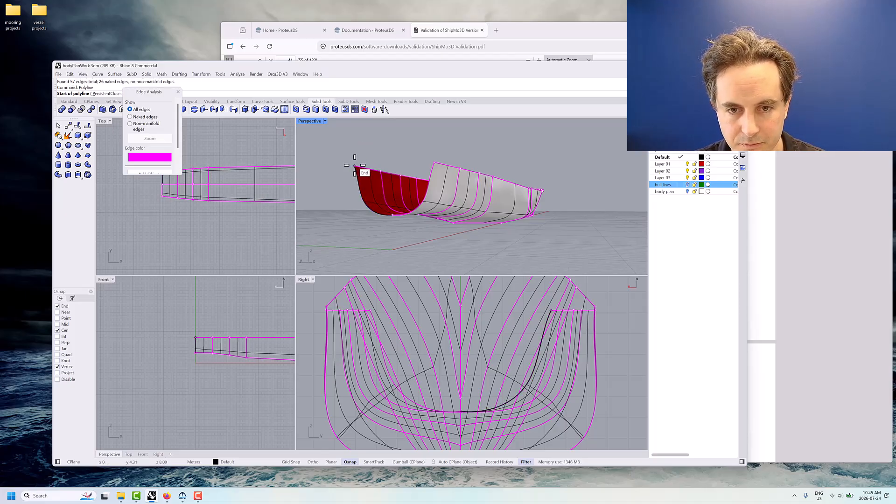
pyautogui.click(354, 166)
pyautogui.click(436, 163)
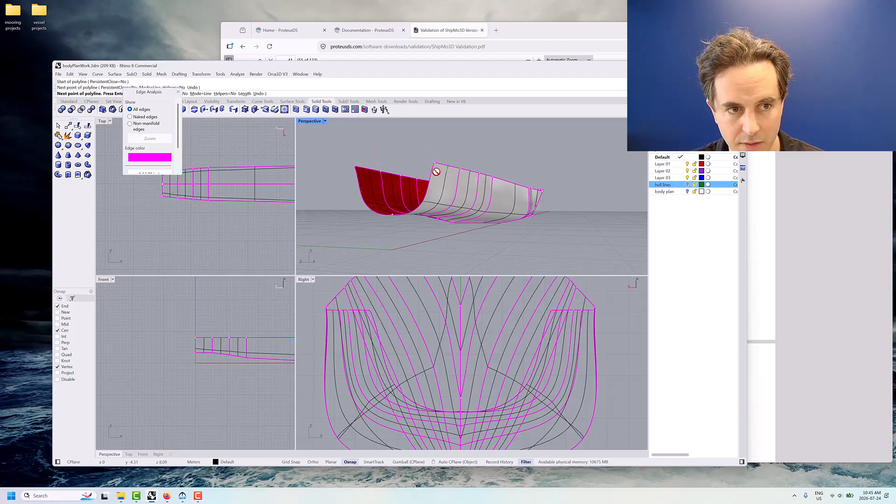
pyautogui.press('Return')
pyautogui.scroll(4, 408, 164)
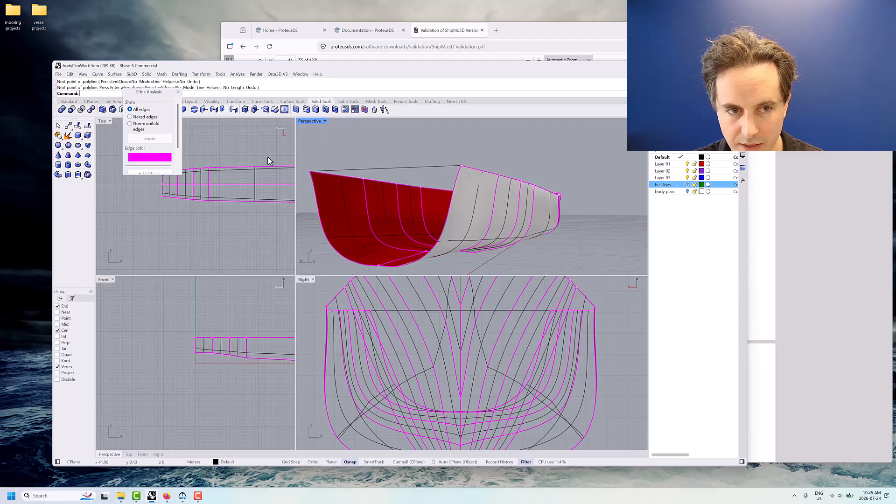
pyautogui.moveTo(158, 92); pyautogui.dragTo(47, 205)
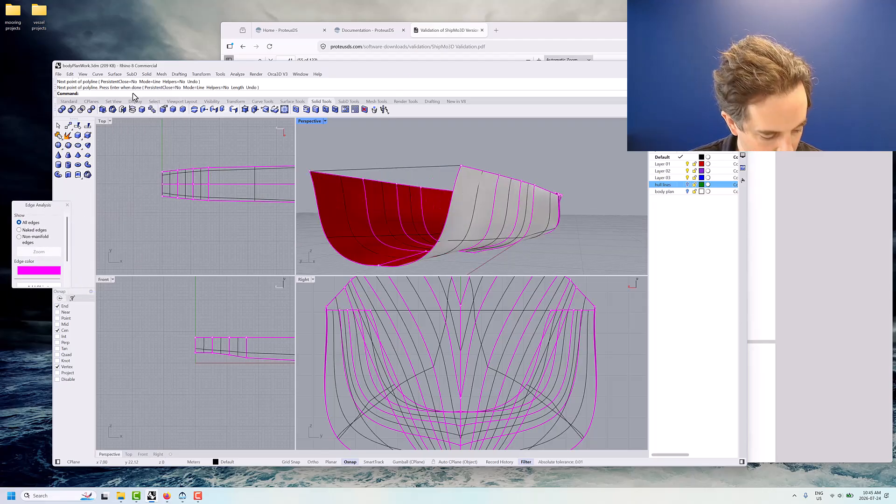
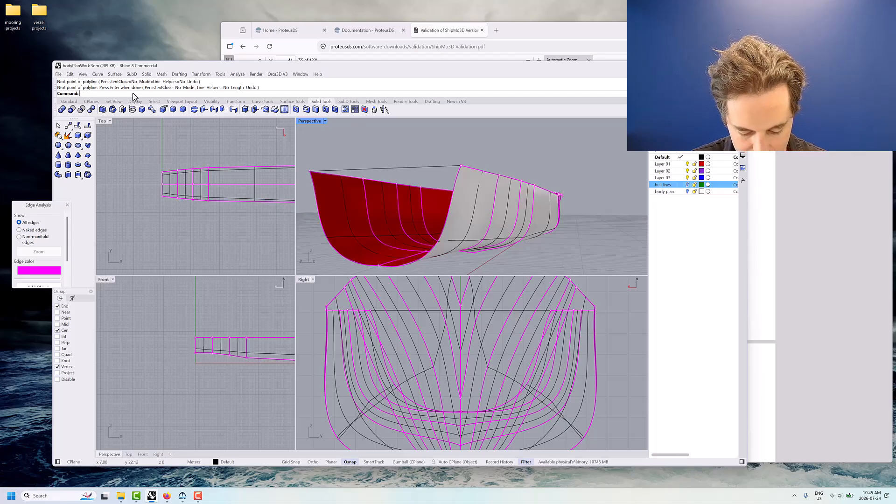
# Create a planar transom surface with PlanarSrf from the two stern hull edges and the straight line across the stern
pyautogui.write('Planar')
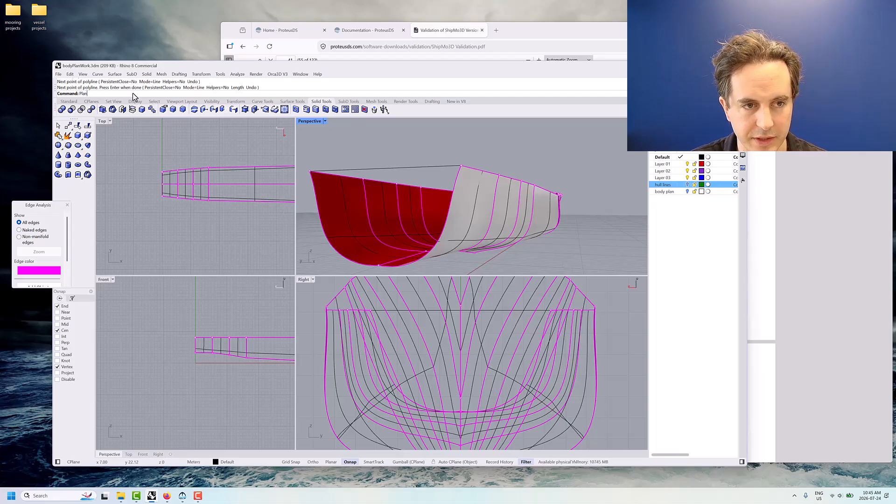
pyautogui.press('BackSpace')
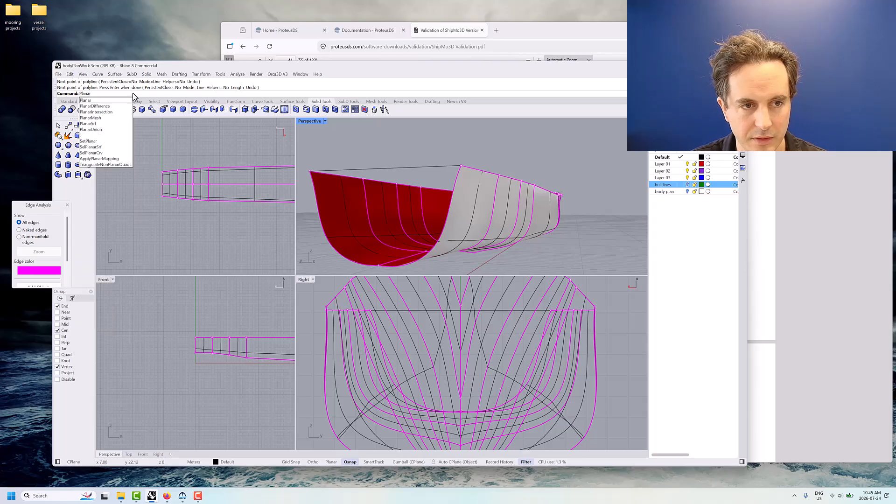
pyautogui.press('BackSpace')
pyautogui.write('arSrf')
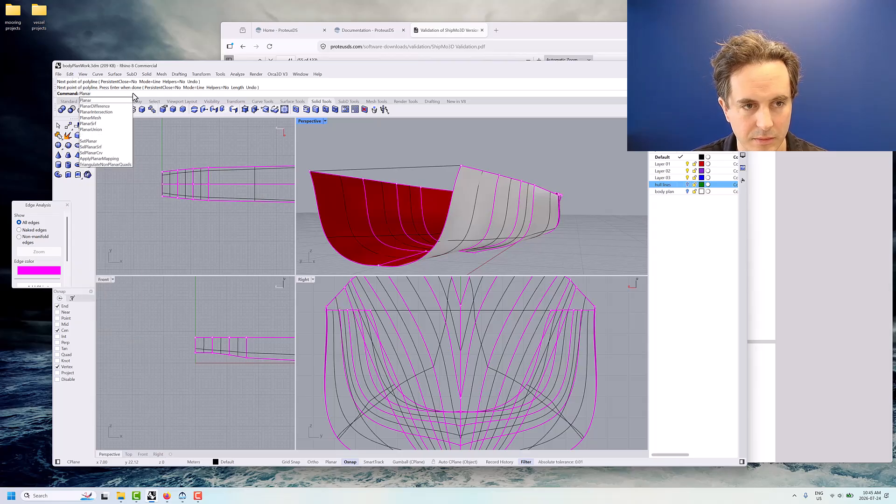
pyautogui.press('Return')
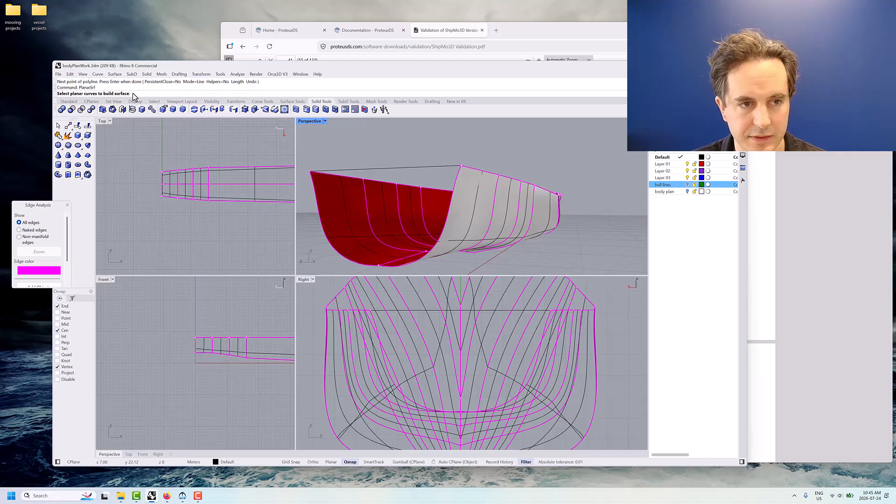
pyautogui.click(326, 231)
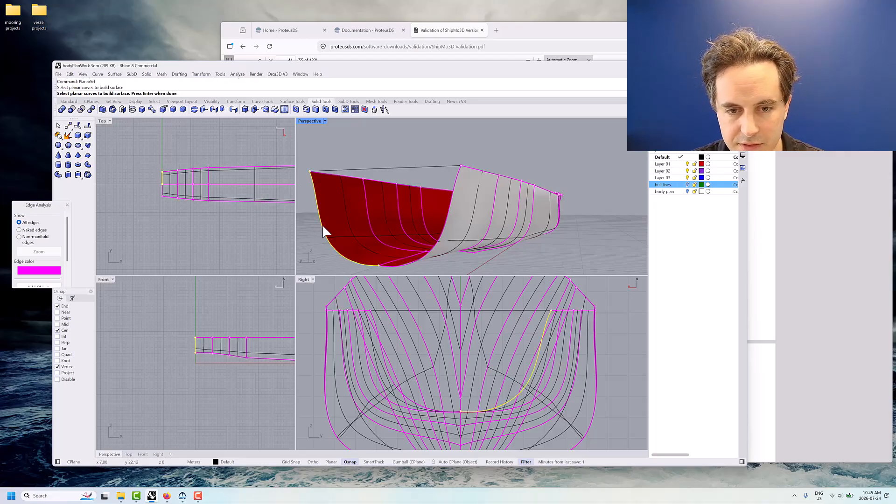
pyautogui.click(459, 178)
pyautogui.click(448, 168)
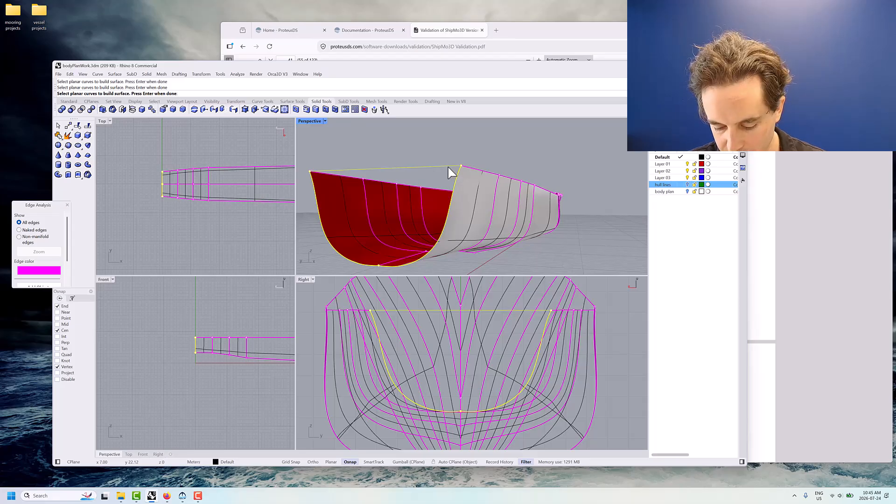
pyautogui.press('Return')
# Inspect the transom surface from around the stern and close the Edge Analysis window to end the edge display
pyautogui.moveTo(536, 212); pyautogui.dragTo(516, 192, button='right')
pyautogui.rightClick(516, 192)
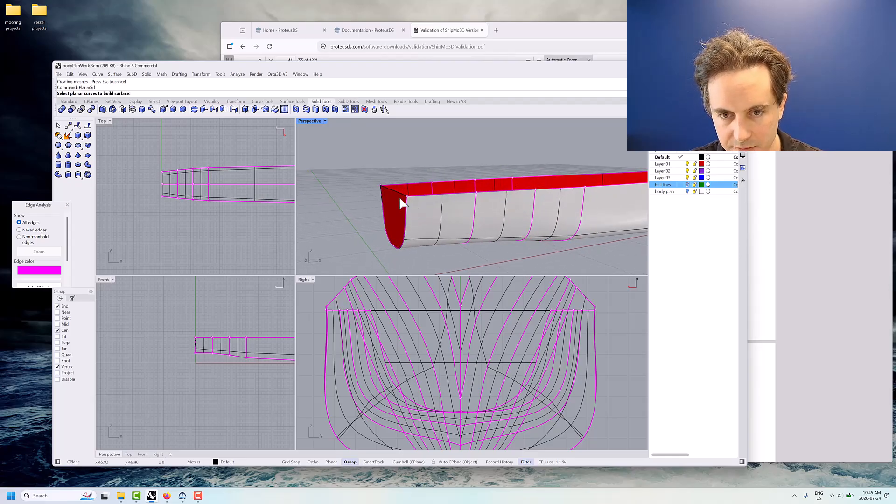
pyautogui.moveTo(401, 200); pyautogui.dragTo(383, 160, button='right')
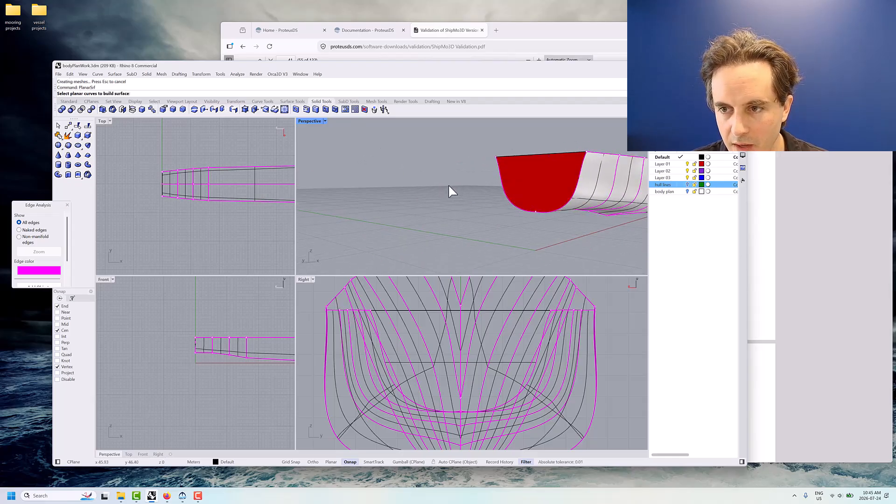
pyautogui.moveTo(448, 185); pyautogui.dragTo(381, 183, button='right')
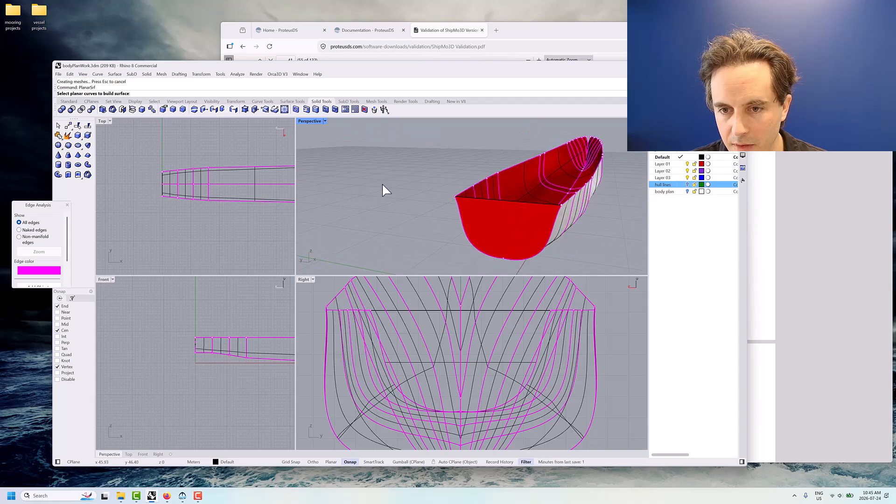
pyautogui.click(67, 206)
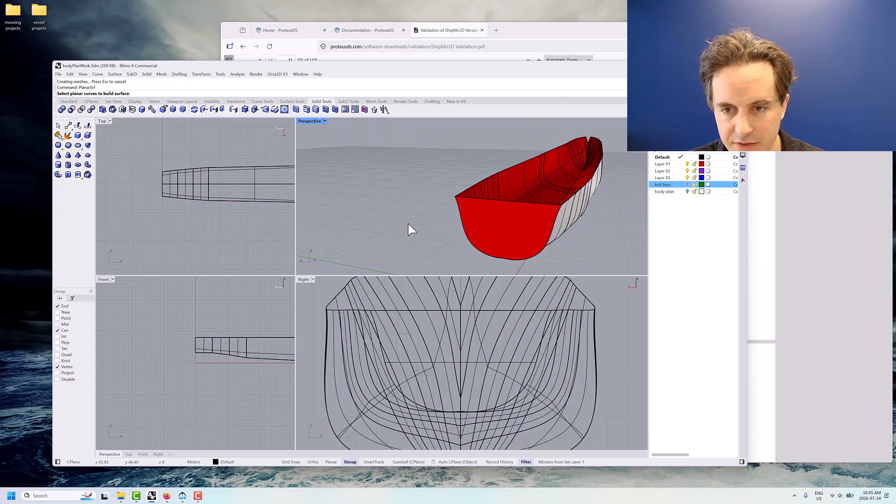
pyautogui.click(478, 201)
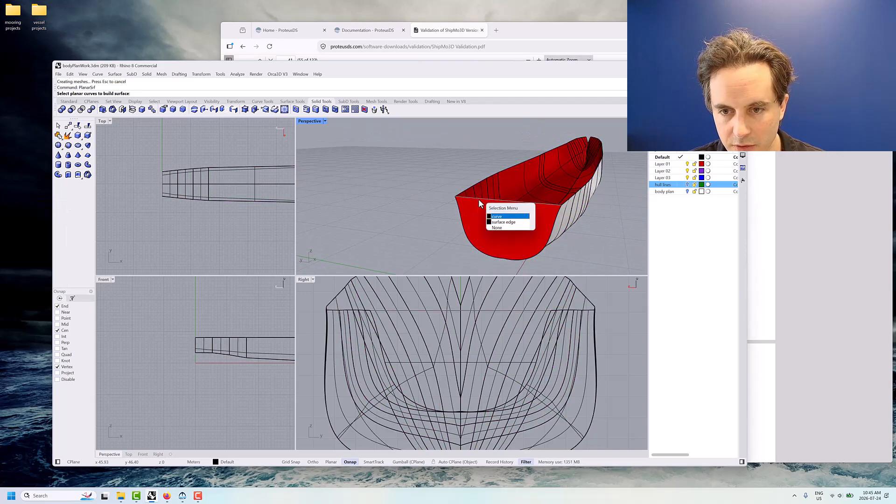
pyautogui.click(497, 217)
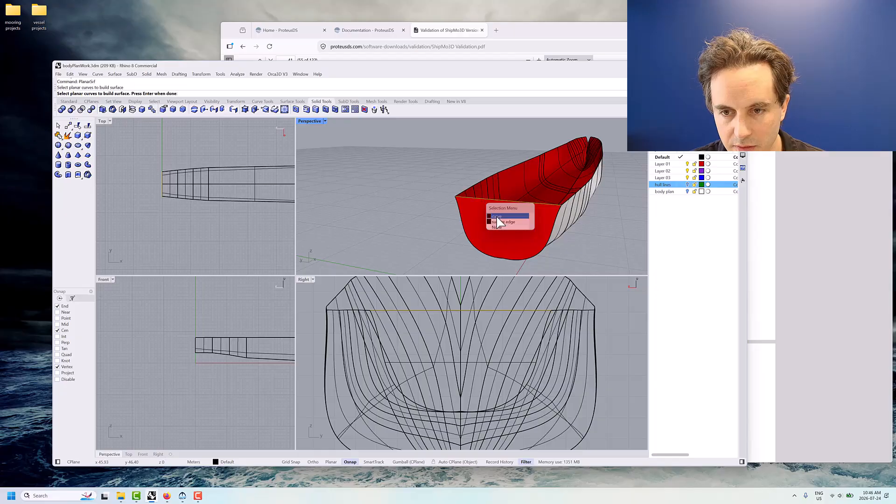
pyautogui.rightClick(663, 185)
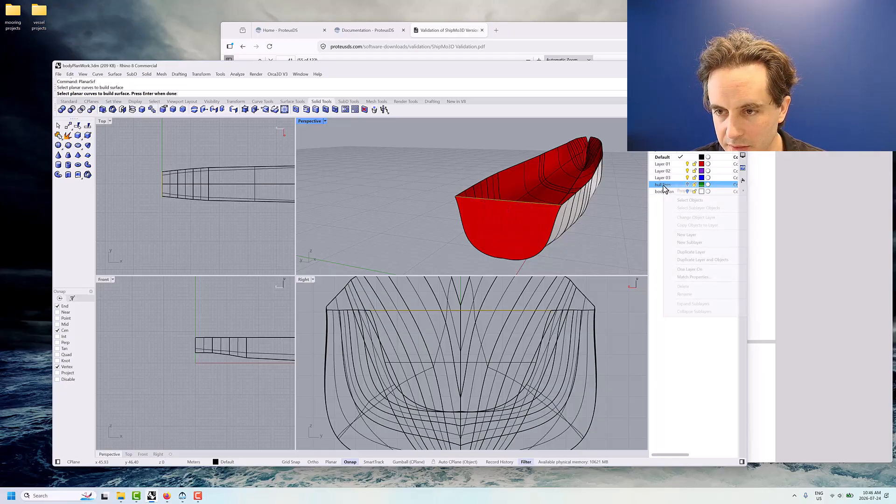
pyautogui.click(612, 226)
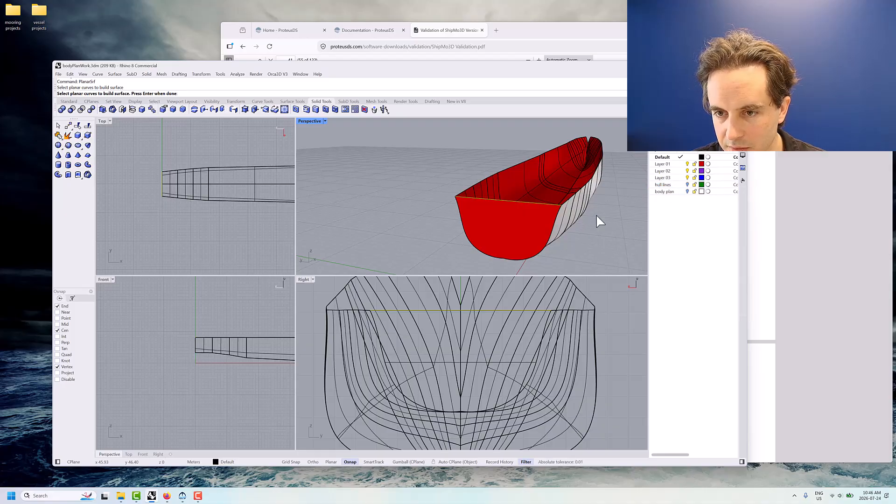
pyautogui.click(551, 207)
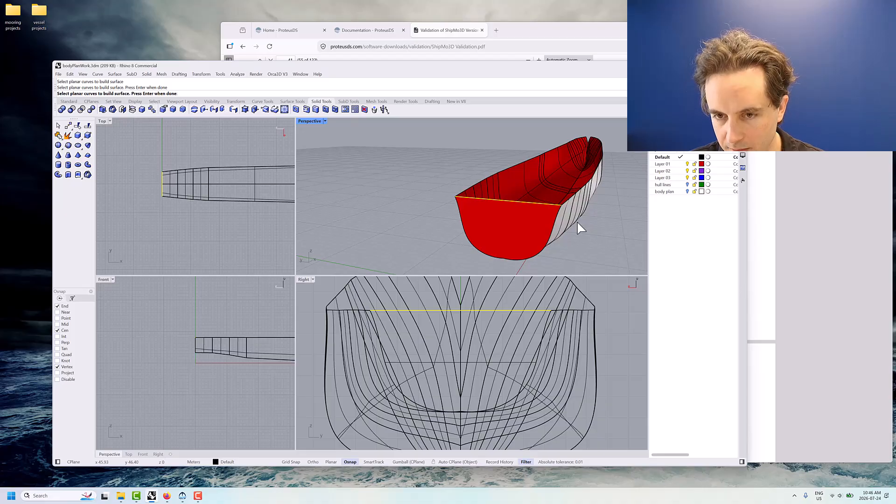
pyautogui.rightClick(415, 212)
# Move the straight curve along the transom's upper edge to the hull lines layer
pyautogui.click(507, 201)
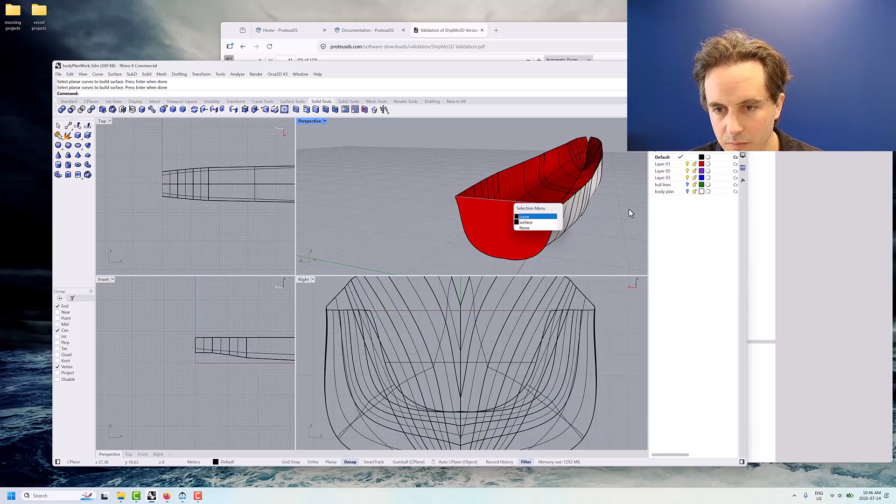
pyautogui.click(539, 209)
pyautogui.click(537, 203)
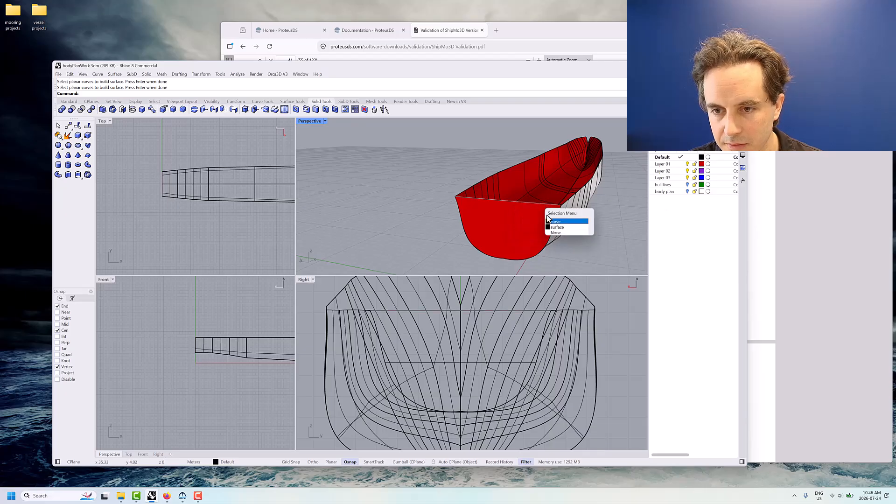
pyautogui.click(557, 223)
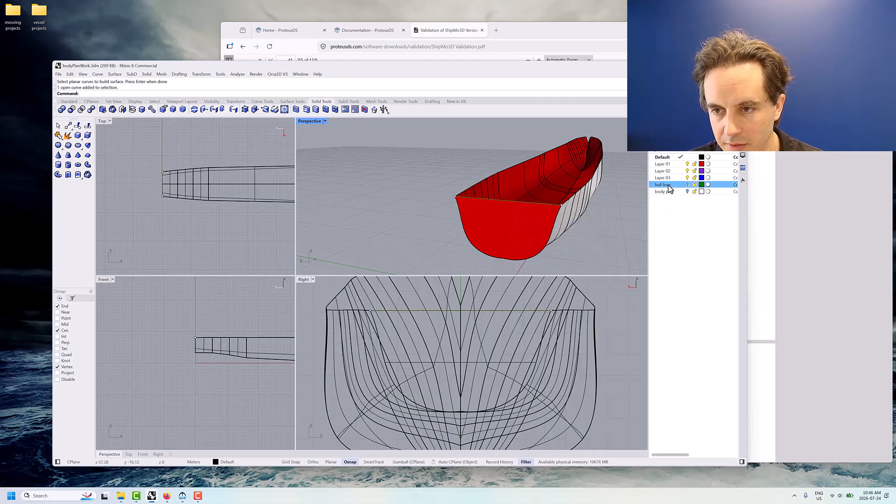
pyautogui.rightClick(668, 187)
pyautogui.click(688, 218)
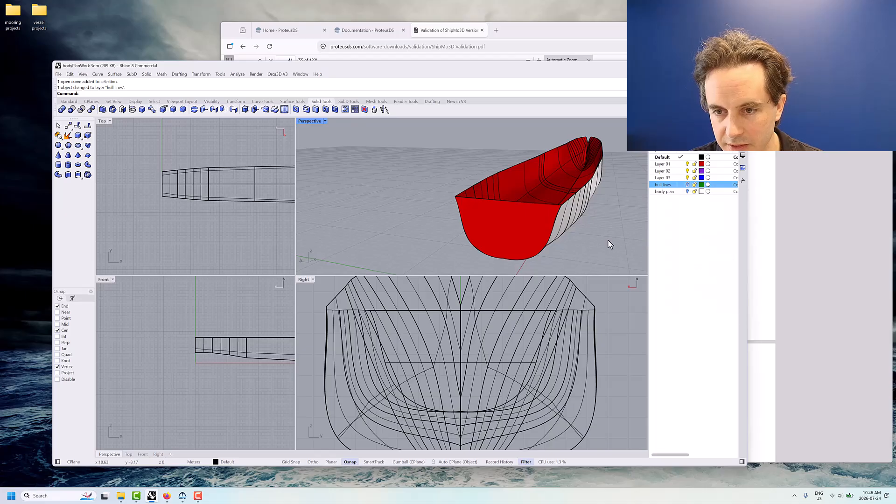
pyautogui.click(687, 211)
# Flip the transom surface's normal direction with Dir so that it points outward from the stern
pyautogui.click(522, 234)
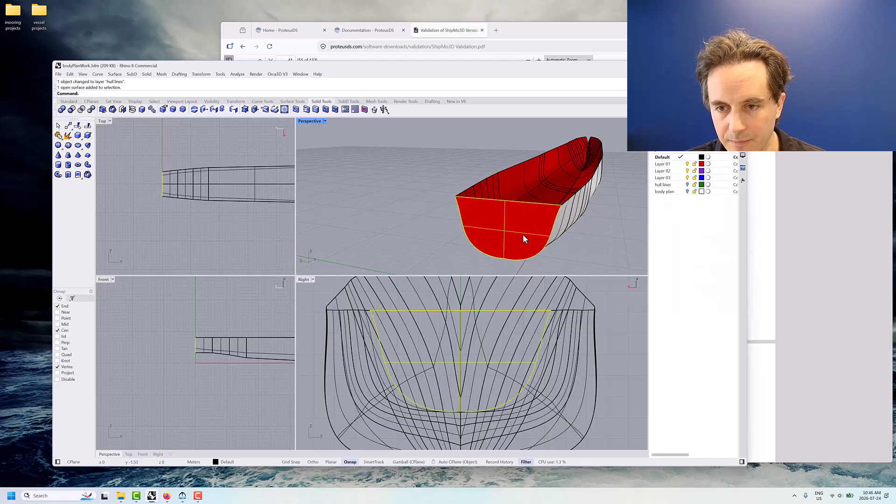
pyautogui.click(605, 248)
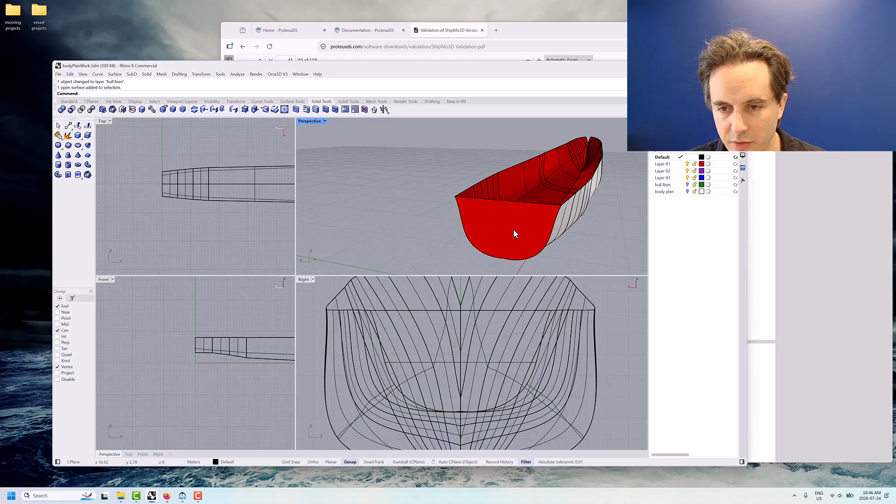
pyautogui.click(512, 234)
pyautogui.write('Dir')
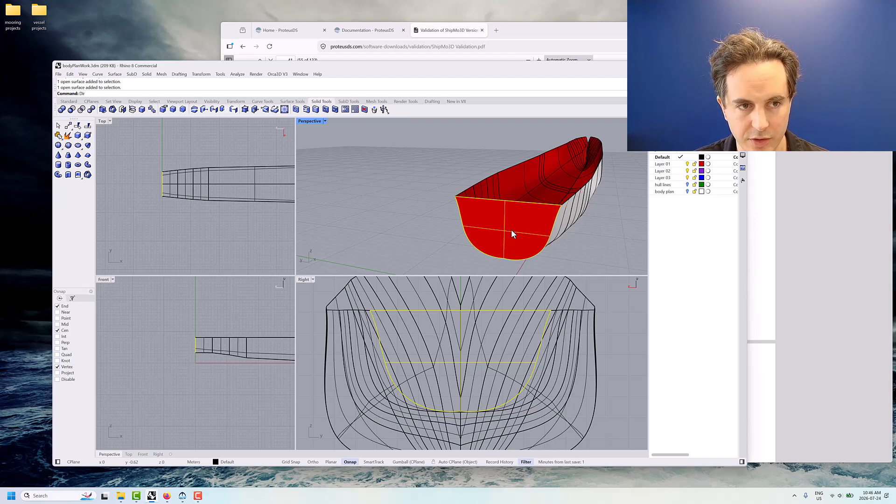
pyautogui.press('Return')
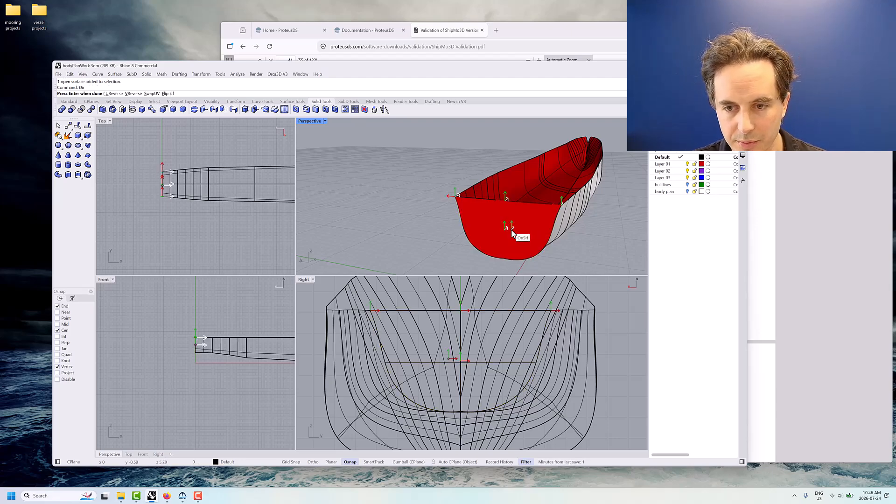
pyautogui.press('Return')
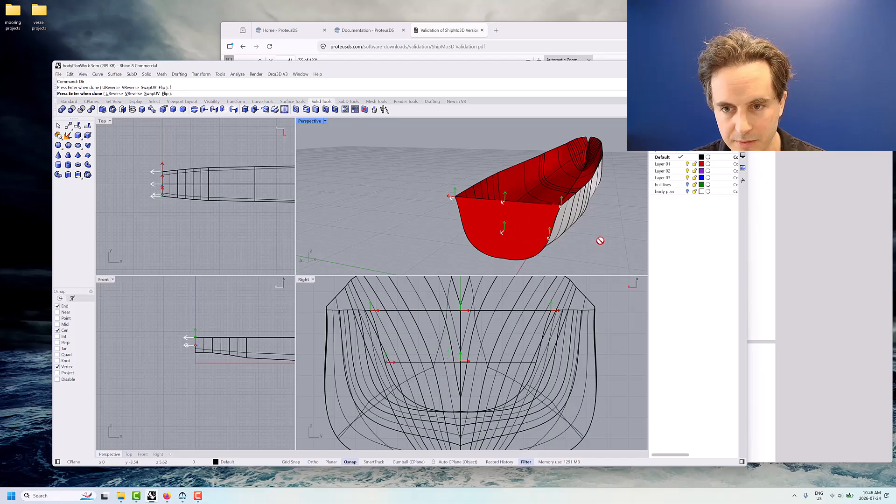
pyautogui.press('Return')
# Check the flipped transom from astern and save the bodyPlanWork.3dm model
pyautogui.click(619, 236)
pyautogui.moveTo(620, 236); pyautogui.dragTo(639, 227, button='right')
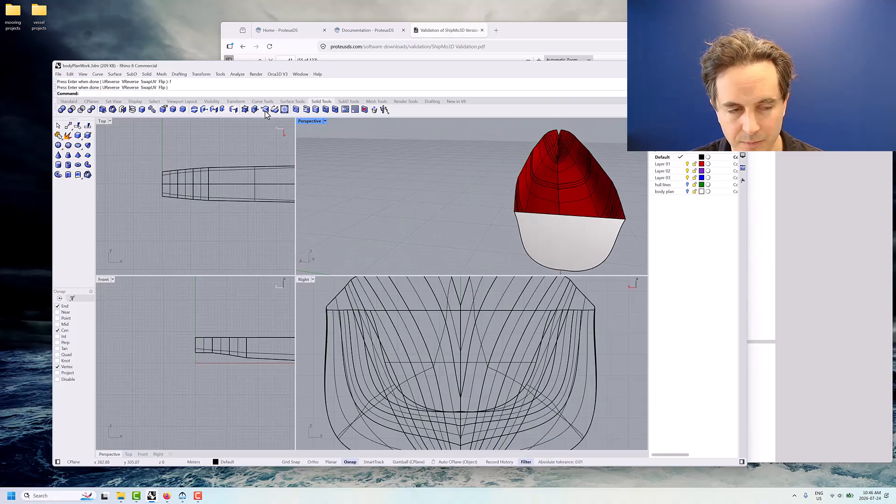
pyautogui.click(59, 74)
pyautogui.click(74, 112)
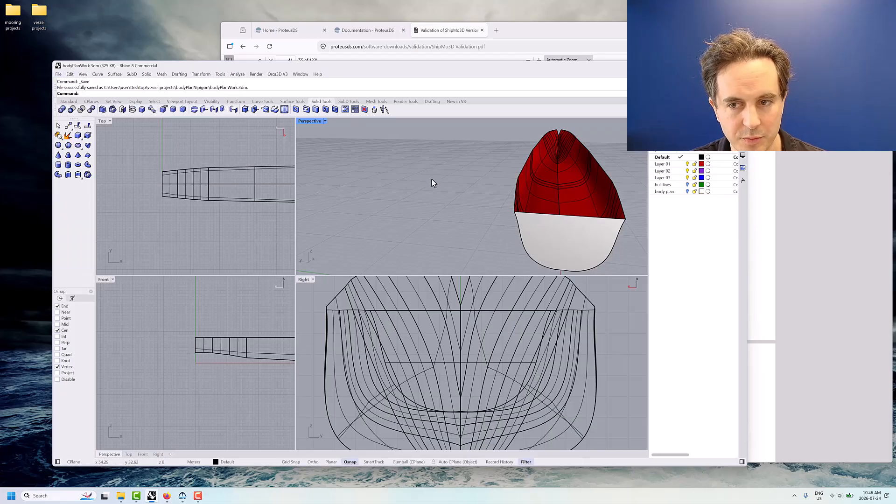
# Switch to ShipMo3D to view the Nipigon panelled hull plot for comparison, and return to Rhino
pyautogui.moveTo(434, 182); pyautogui.dragTo(568, 195, button='right')
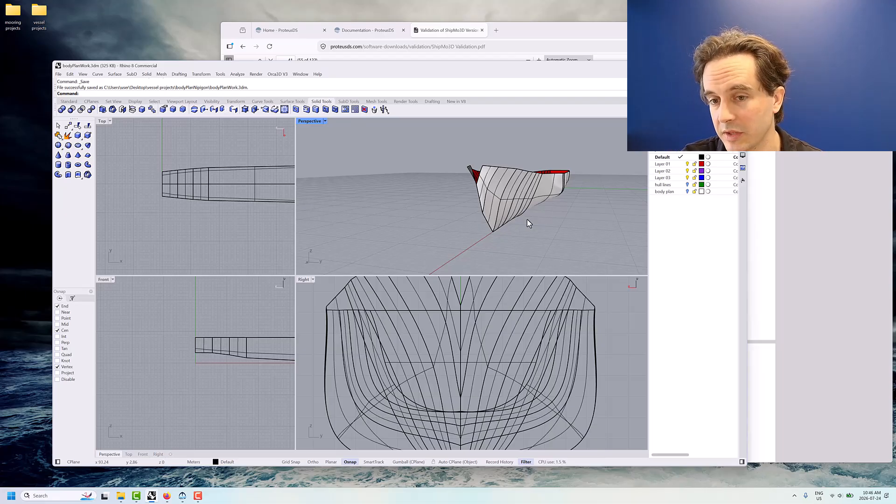
pyautogui.click(183, 496)
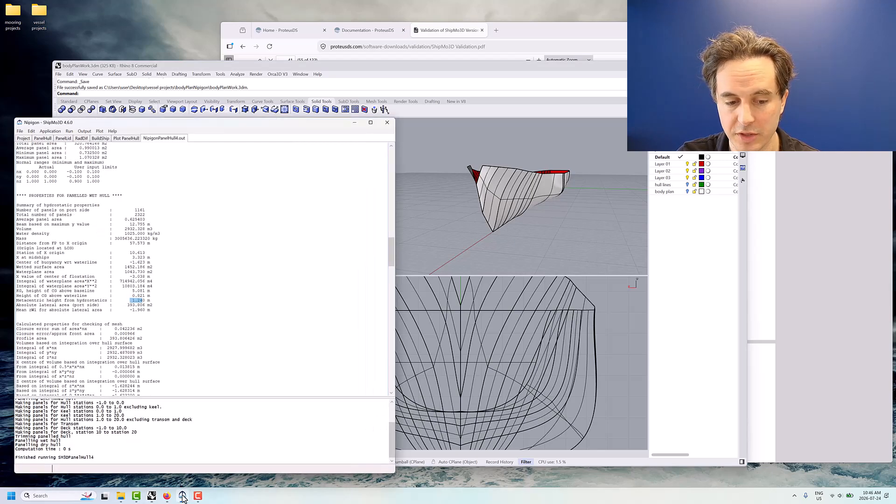
pyautogui.click(126, 138)
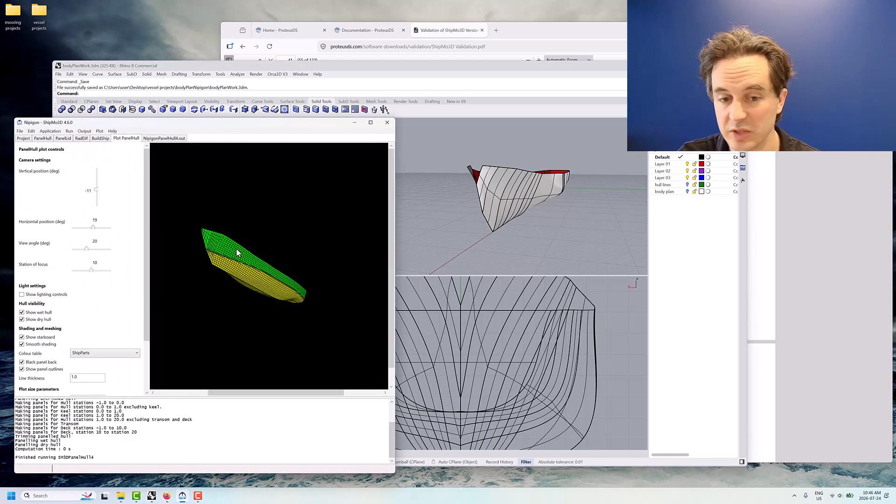
pyautogui.click(355, 122)
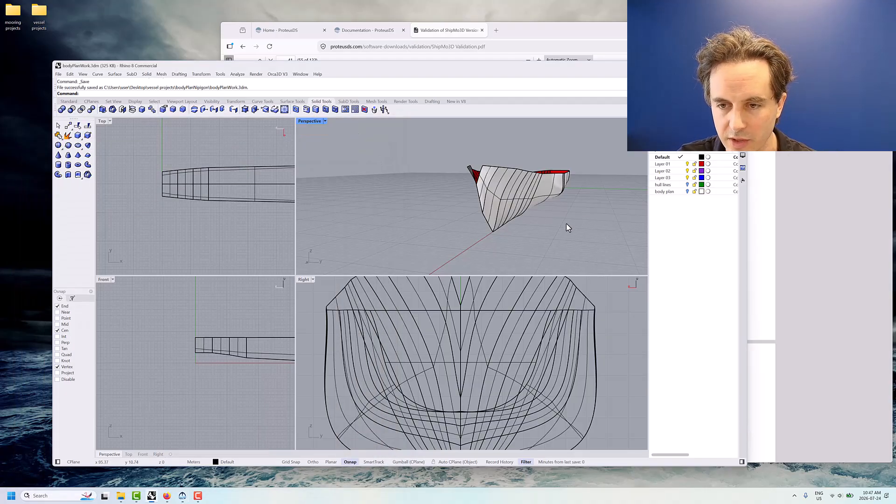
# Enlarge the Top and Perspective viewports and examine the hull's open deck, bow and transom from several angles
pyautogui.moveTo(571, 229)
pyautogui.mouseDown(button='right')
pyautogui.moveTo(579, 224)
pyautogui.moveTo(562, 229)
pyautogui.moveTo(497, 210)
pyautogui.moveTo(515, 203)
pyautogui.moveTo(560, 214)
pyautogui.moveTo(530, 220)
pyautogui.moveTo(596, 234)
pyautogui.moveTo(556, 219)
pyautogui.moveTo(535, 226)
pyautogui.mouseUp(button='right')
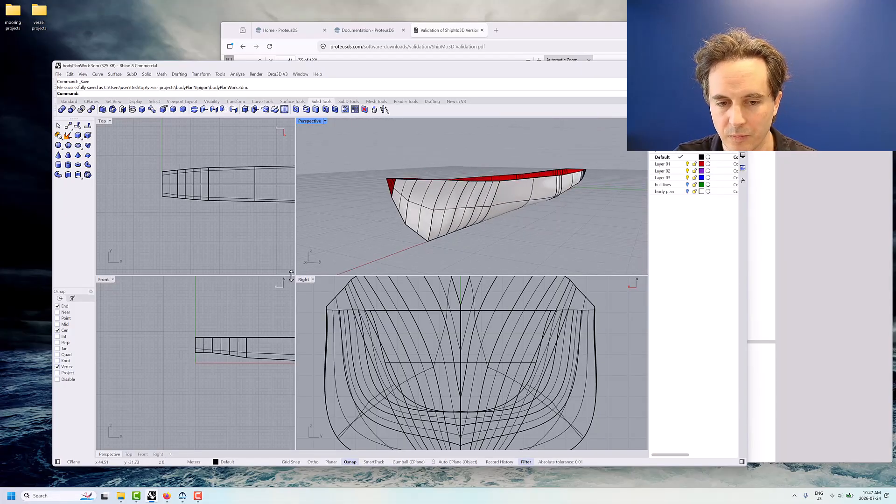
pyautogui.moveTo(293, 276); pyautogui.dragTo(336, 328)
pyautogui.scroll(-3, 510, 279)
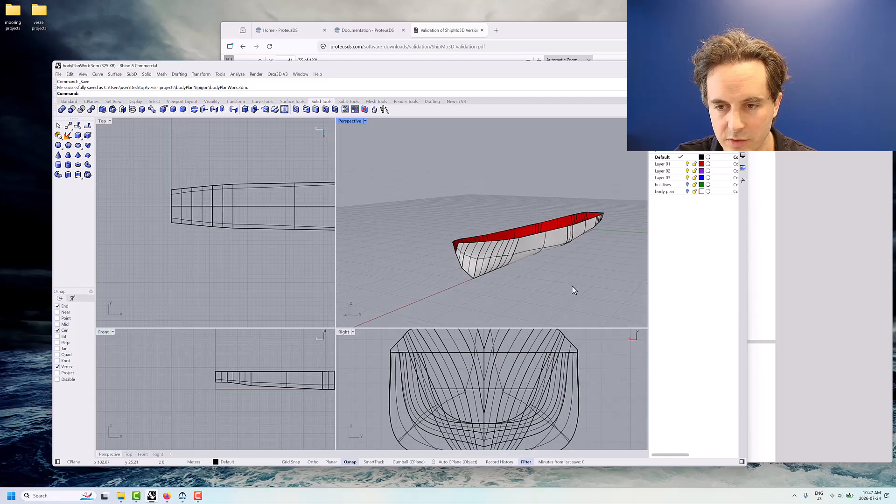
pyautogui.moveTo(572, 286); pyautogui.dragTo(597, 279, button='right')
pyautogui.moveTo(284, 355); pyautogui.dragTo(235, 357, button='right')
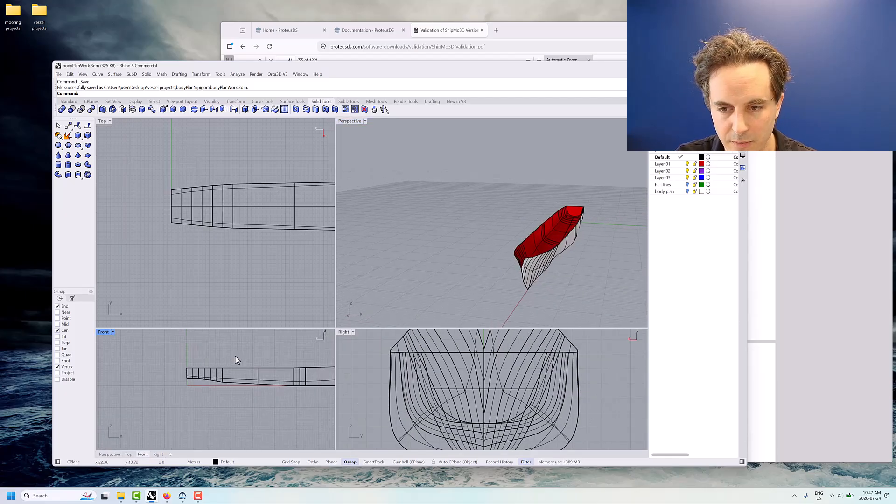
pyautogui.moveTo(527, 229); pyautogui.dragTo(416, 232, button='right')
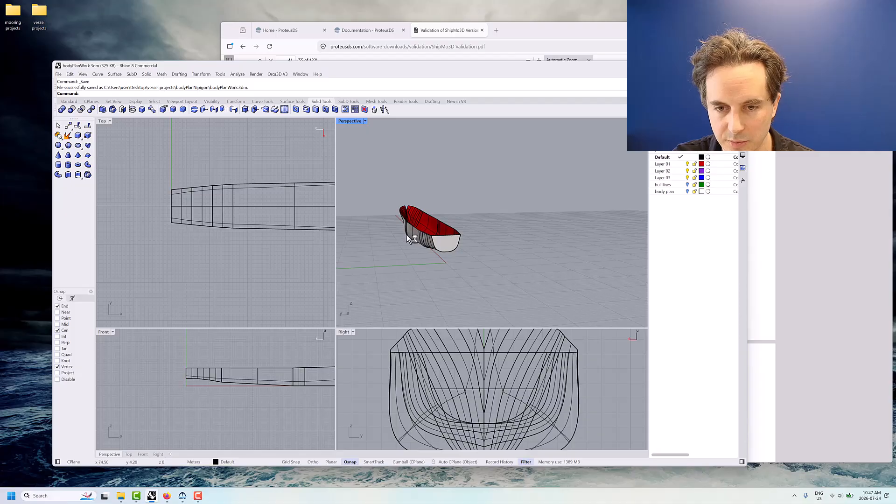
pyautogui.rightClick(407, 234)
pyautogui.click(402, 209)
pyautogui.moveTo(393, 179); pyautogui.dragTo(464, 245, button='right')
pyautogui.click(393, 179)
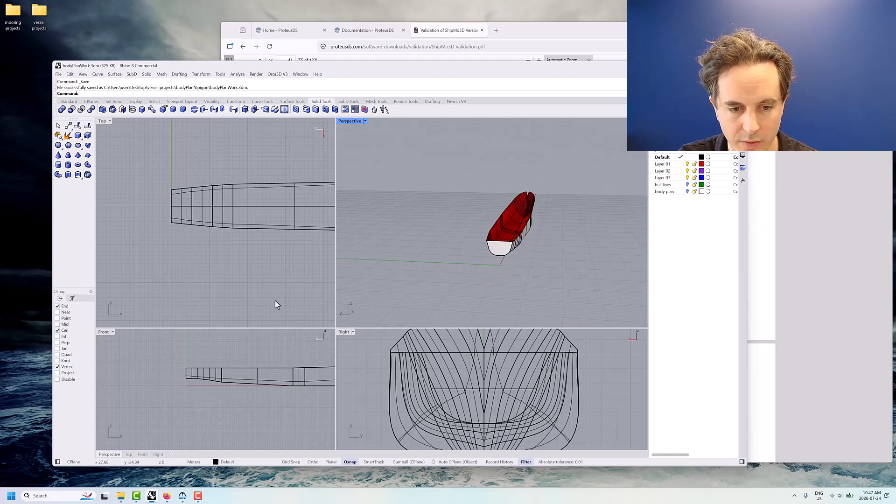
# Save the full hull model to bodyPlanWork.3dm
pyautogui.scroll(-6, 232, 375)
pyautogui.moveTo(268, 358); pyautogui.dragTo(226, 349, button='right')
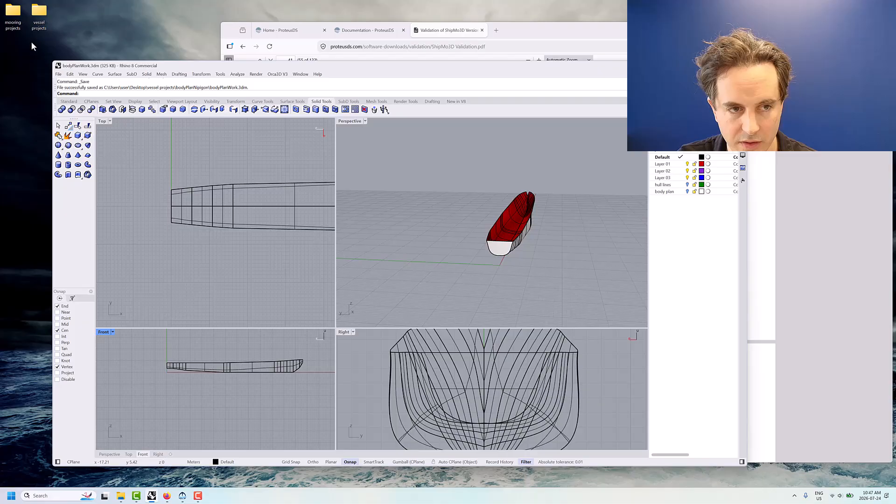
pyautogui.click(58, 74)
pyautogui.click(75, 111)
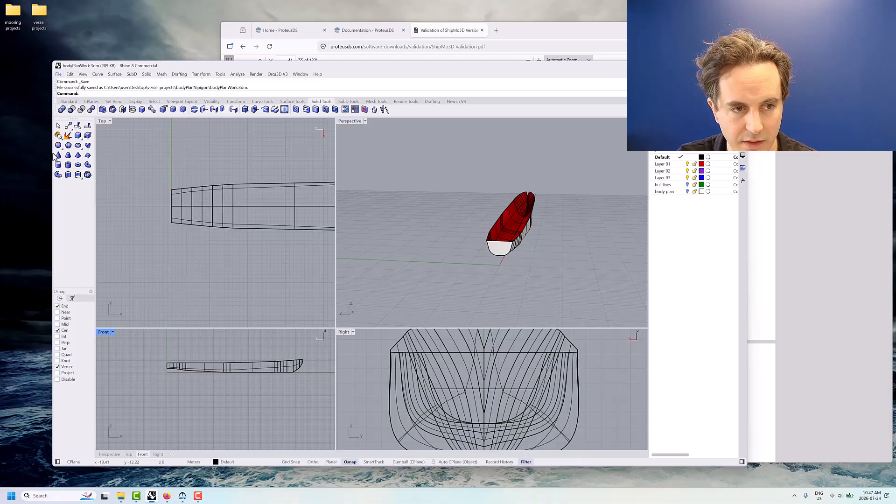
# Create a four-corner-point surface in the Front view along the hull's centreline, extending beyond the whole side profile
pyautogui.click(71, 109)
pyautogui.click(70, 101)
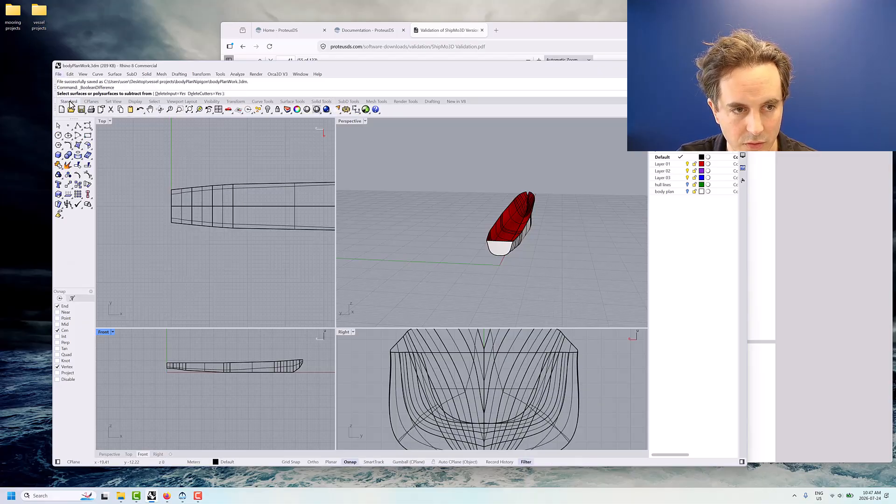
pyautogui.press('Escape')
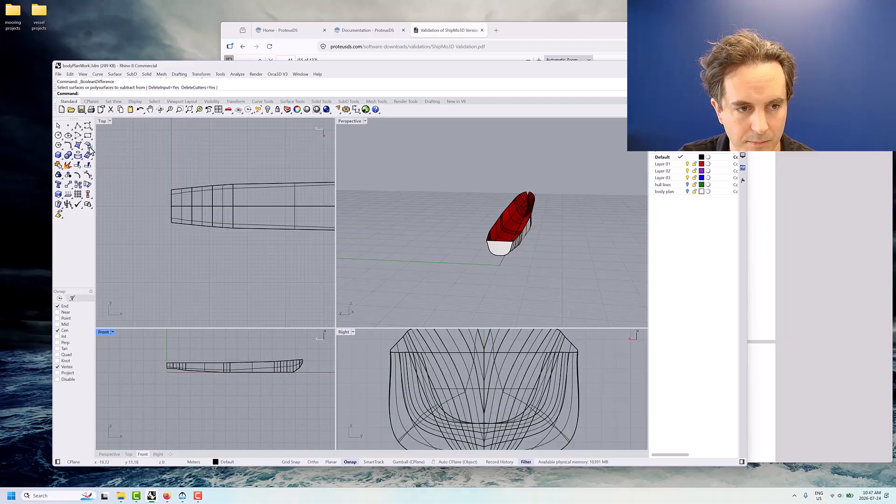
pyautogui.click(88, 147)
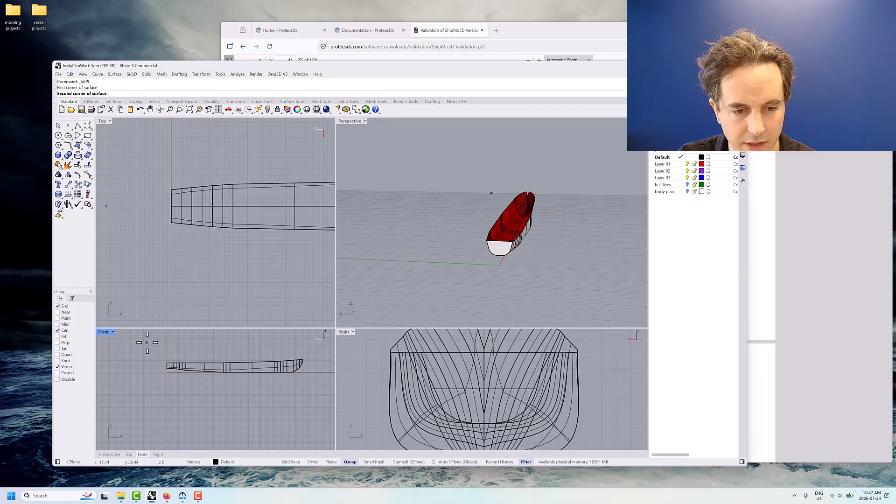
pyautogui.click(320, 348)
pyautogui.click(312, 390)
pyautogui.click(141, 392)
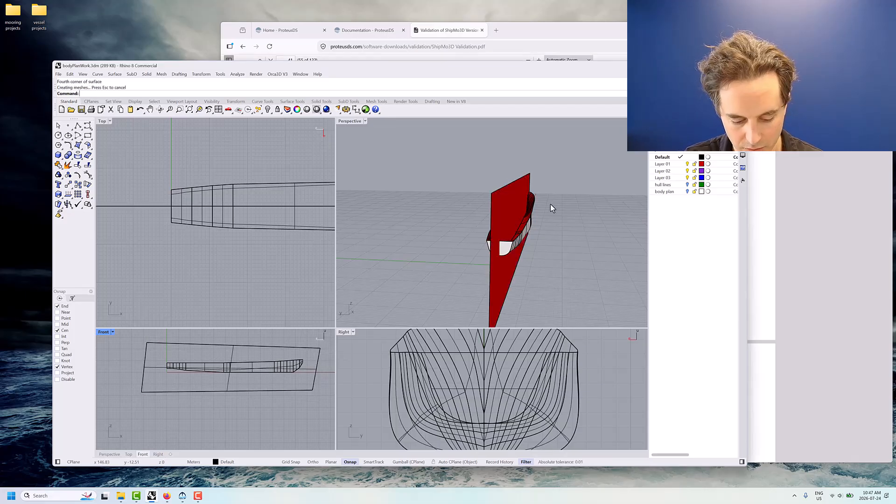
# Trim away the negative-Y half of the hull and transom with the centreline surface as cutting object, and delete that surface
pyautogui.write('Trim')
pyautogui.press('Return')
pyautogui.click(508, 185)
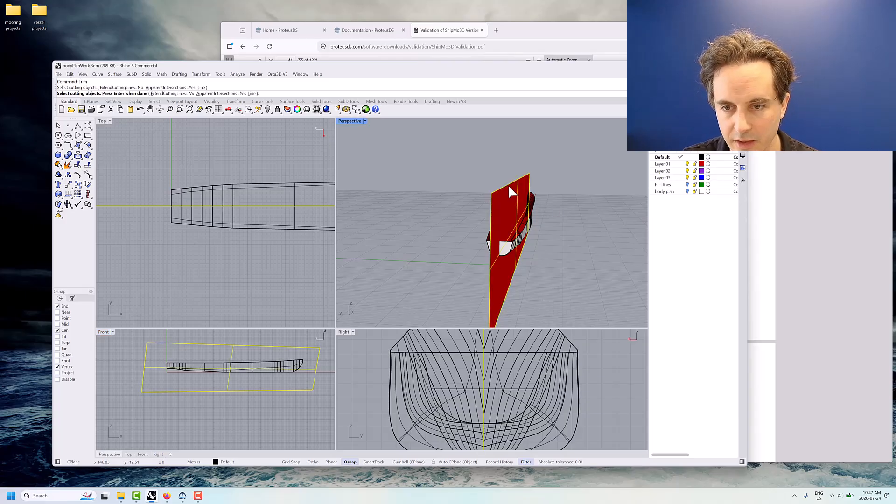
pyautogui.press('Return')
pyautogui.moveTo(590, 234); pyautogui.dragTo(528, 217, button='right')
pyautogui.click(525, 227)
pyautogui.press('Return')
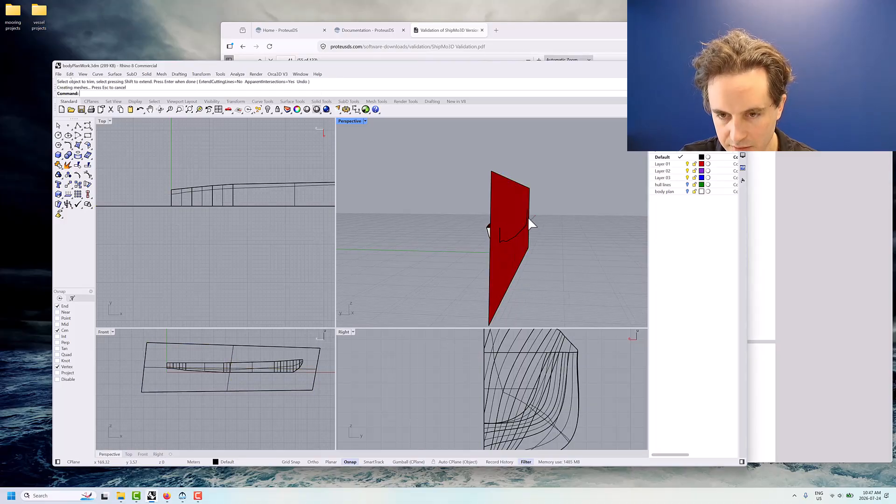
pyautogui.click(527, 189)
pyautogui.press('Delete')
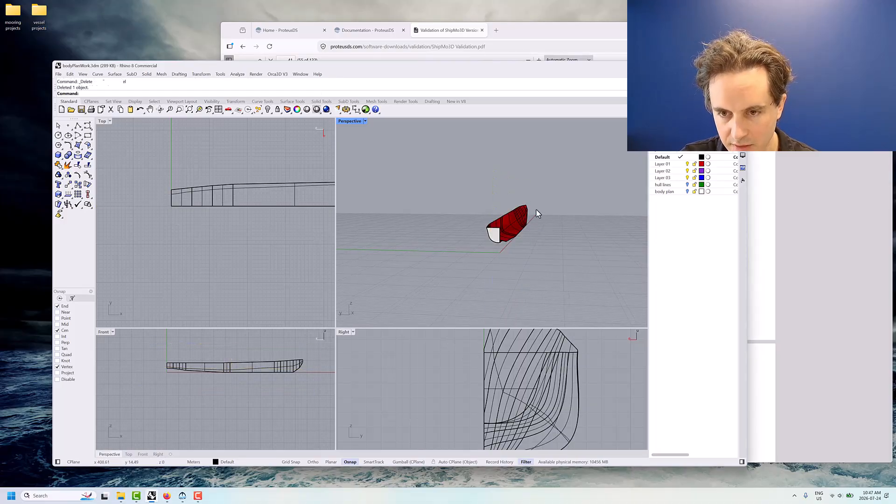
# Join the remaining half-hull and half-transom surfaces into one polysurface
pyautogui.click(489, 238)
pyautogui.click(470, 253)
pyautogui.moveTo(470, 254); pyautogui.dragTo(482, 250, button='right')
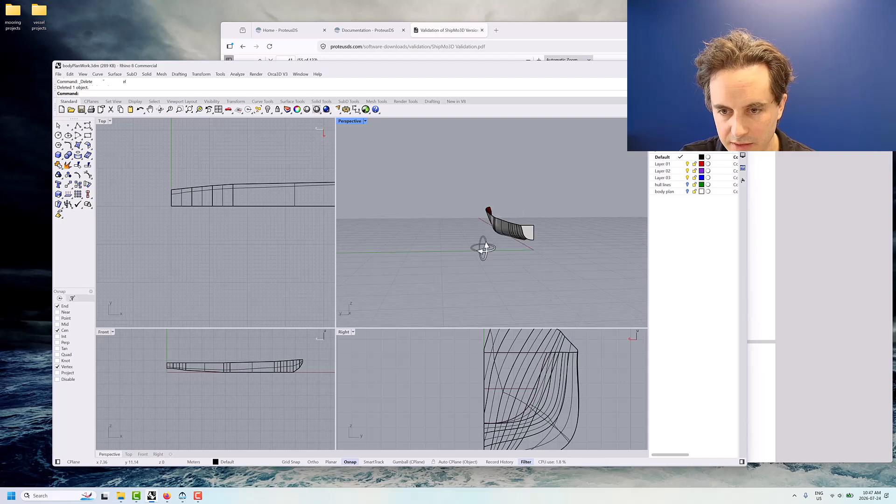
pyautogui.click(528, 234)
pyautogui.keyDown('shift'); pyautogui.click(510, 234); pyautogui.keyUp('shift')
pyautogui.click(57, 165)
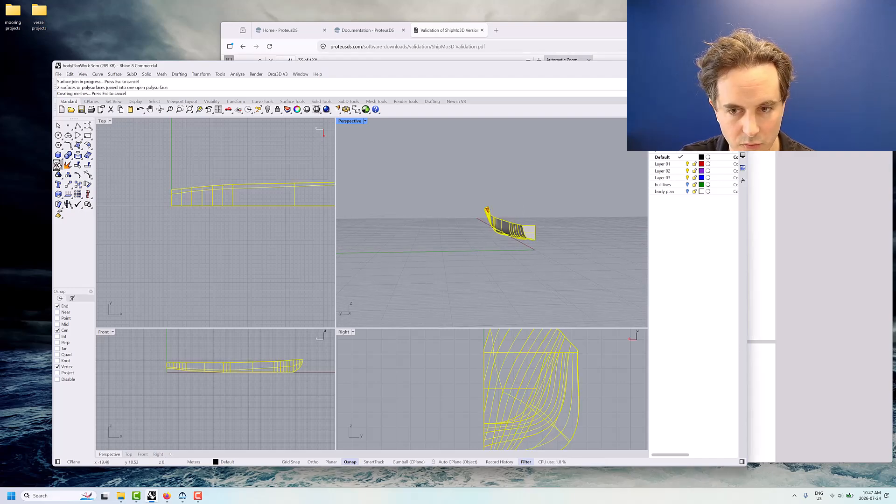
pyautogui.click(388, 221)
# Start QuadRemesh on the joined half-hull and turn on the mesh preview
pyautogui.moveTo(389, 221); pyautogui.dragTo(457, 242, button='right')
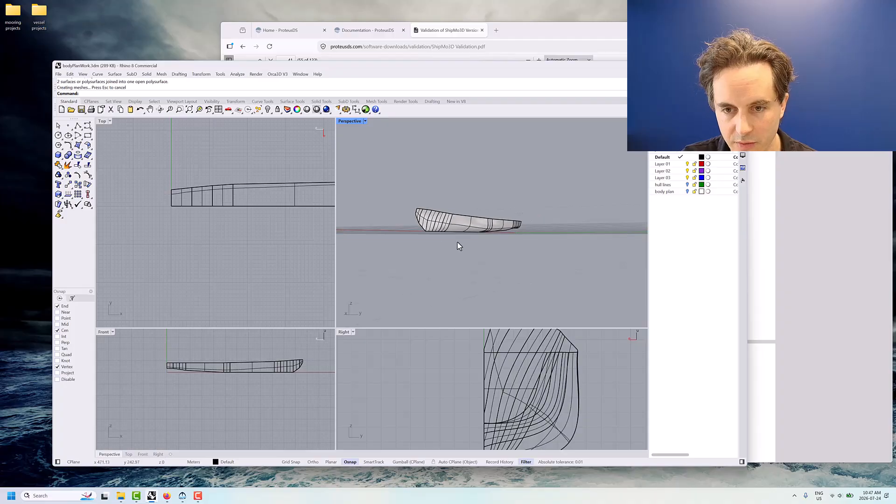
pyautogui.click(484, 224)
pyautogui.write('QuadRemesh')
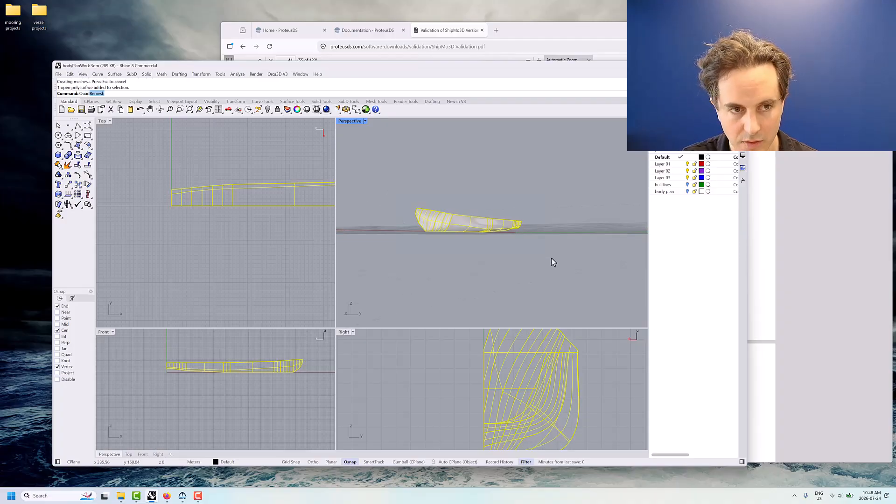
pyautogui.press('Return')
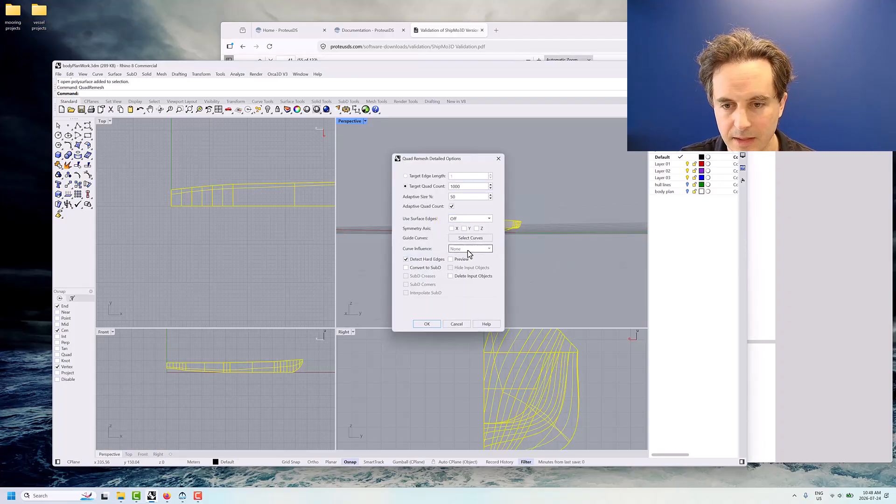
pyautogui.click(458, 260)
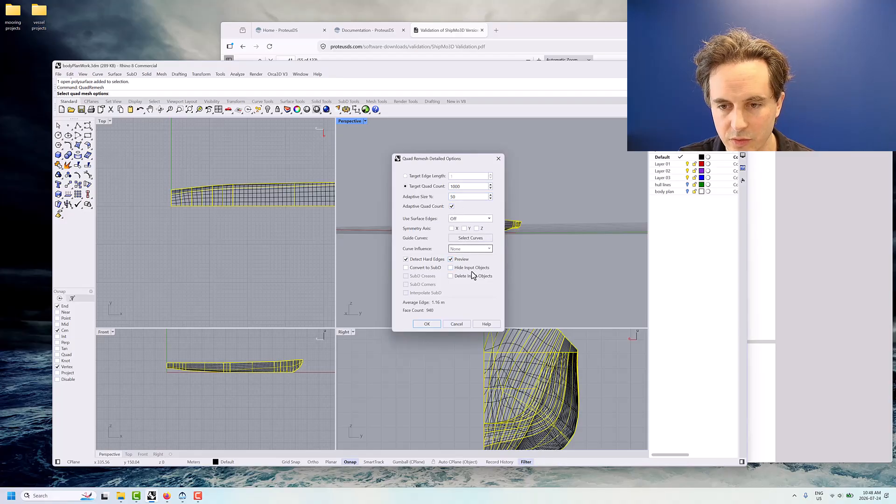
# Set the remesh to hide and delete the input objects, and generate the half-hull mesh with a target quad count of 1000
pyautogui.moveTo(541, 205); pyautogui.dragTo(522, 182, button='right')
pyautogui.moveTo(463, 159); pyautogui.dragTo(307, 160)
pyautogui.moveTo(462, 251); pyautogui.dragTo(390, 200, button='right')
pyautogui.scroll(3, 390, 200)
pyautogui.moveTo(469, 236); pyautogui.dragTo(359, 282, button='right')
pyautogui.click(316, 270)
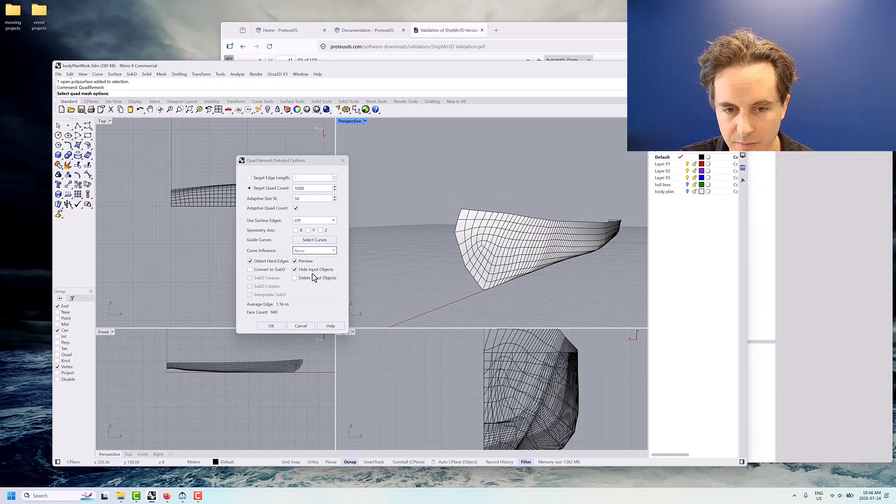
pyautogui.click(295, 278)
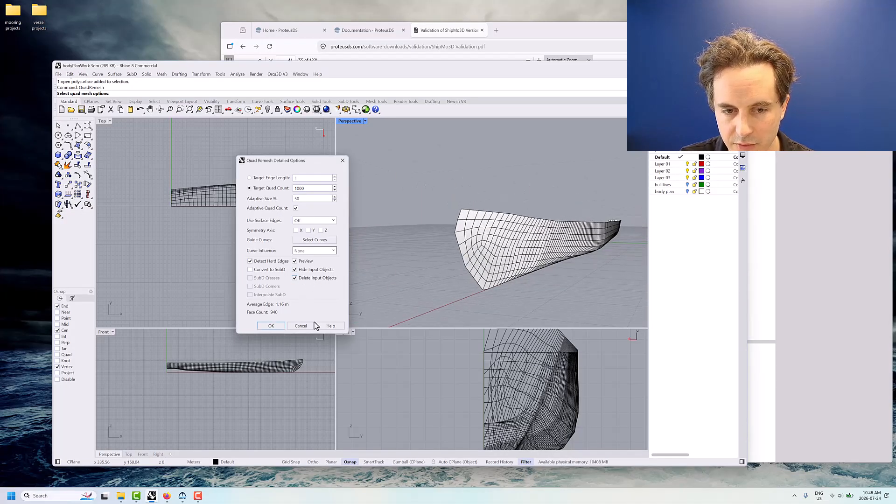
pyautogui.click(270, 326)
# Save the half-hull mesh as bodyPlanWork_Nipigon.obj in the bodyPlanNipigon folder, as polygon mesh objects without mapping Rhino Z to OBJ Y
pyautogui.moveTo(444, 266); pyautogui.dragTo(468, 274, button='right')
pyautogui.click(501, 257)
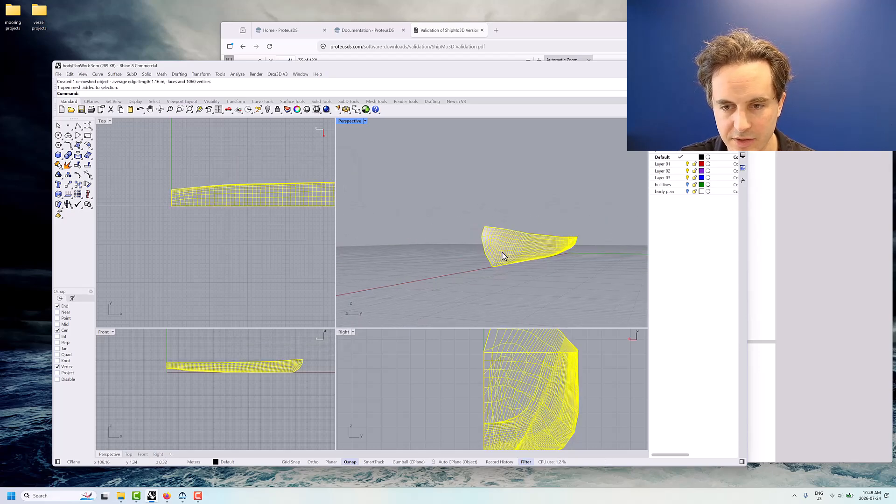
pyautogui.click(60, 74)
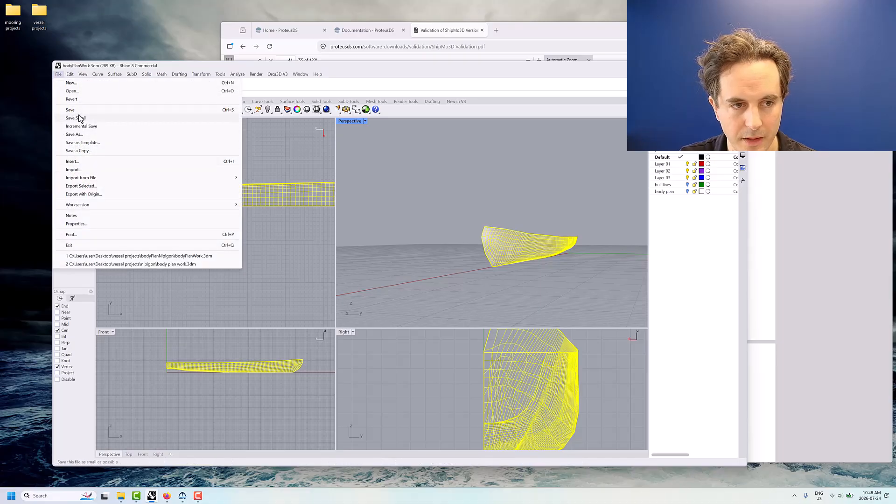
pyautogui.click(75, 134)
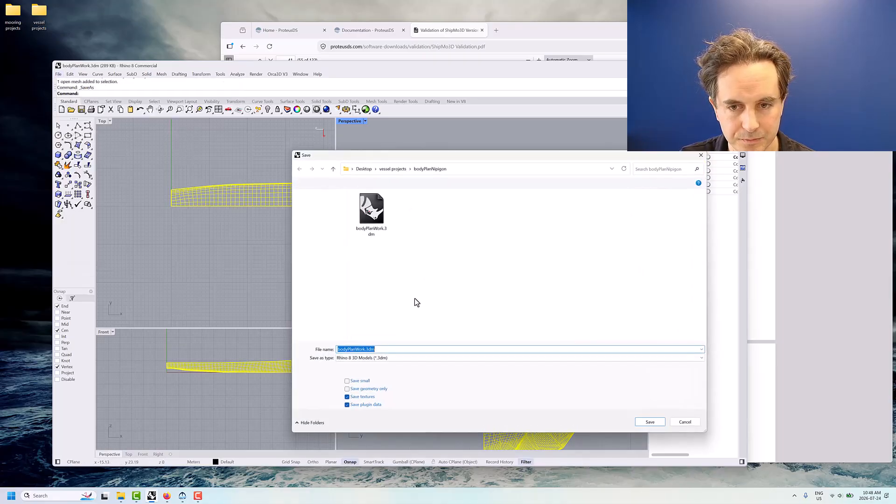
pyautogui.click(362, 358)
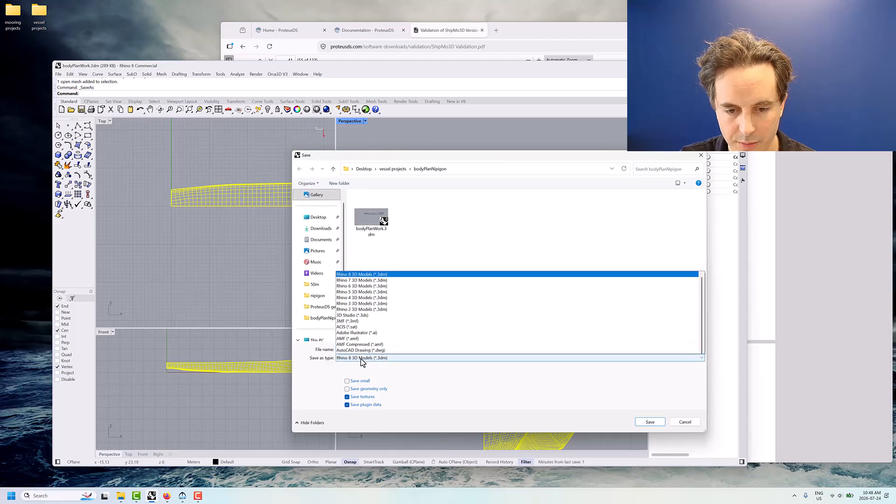
pyautogui.click(354, 351)
pyautogui.click(364, 350)
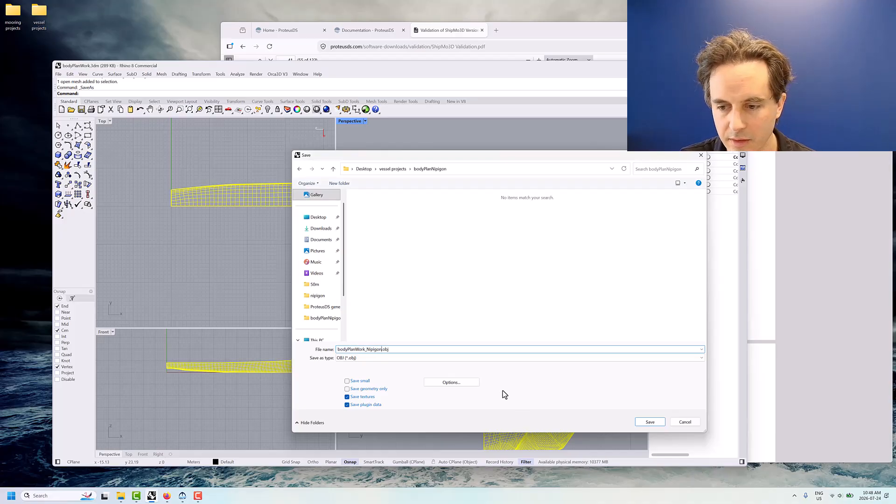
pyautogui.click(644, 421)
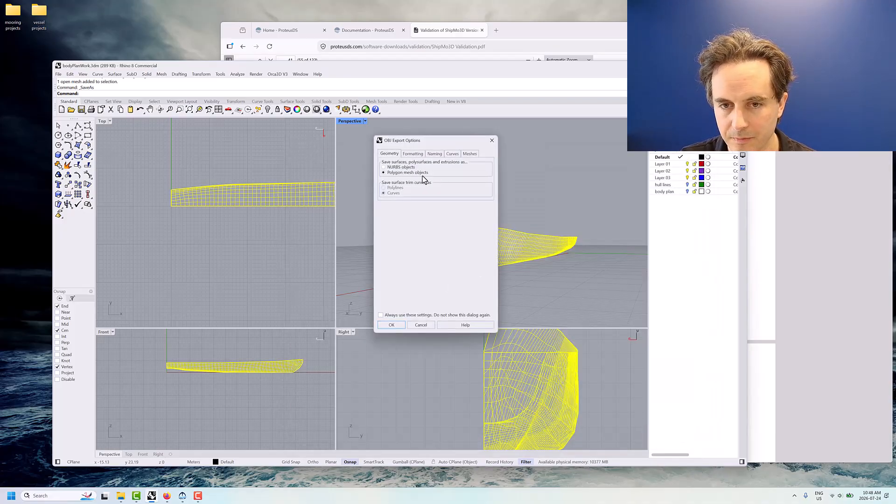
pyautogui.click(413, 153)
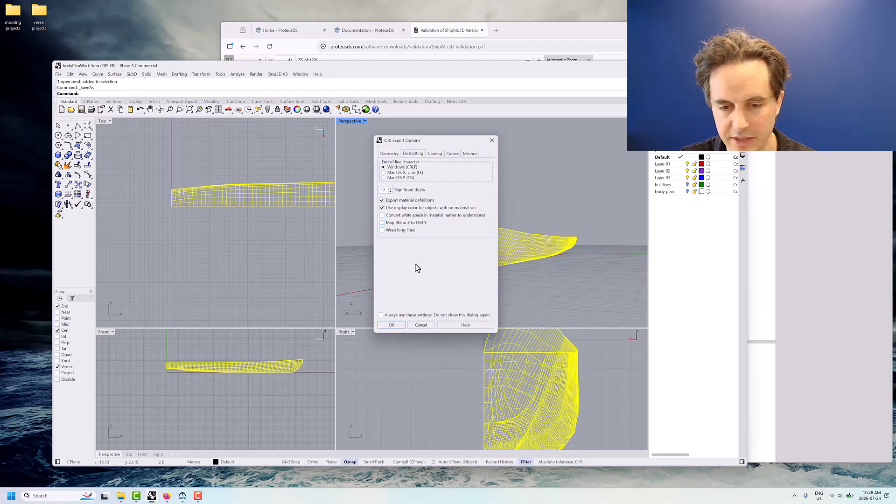
pyautogui.click(401, 326)
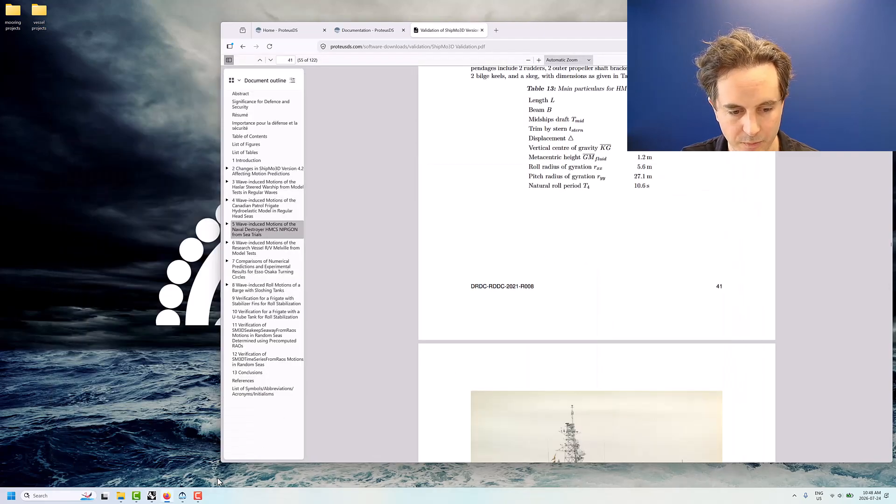
# Switch to ShipMo3D and launch a second instance beside the existing Nipigon project window
pyautogui.click(182, 496)
pyautogui.moveTo(209, 123); pyautogui.dragTo(192, 127)
pyautogui.click(12, 495)
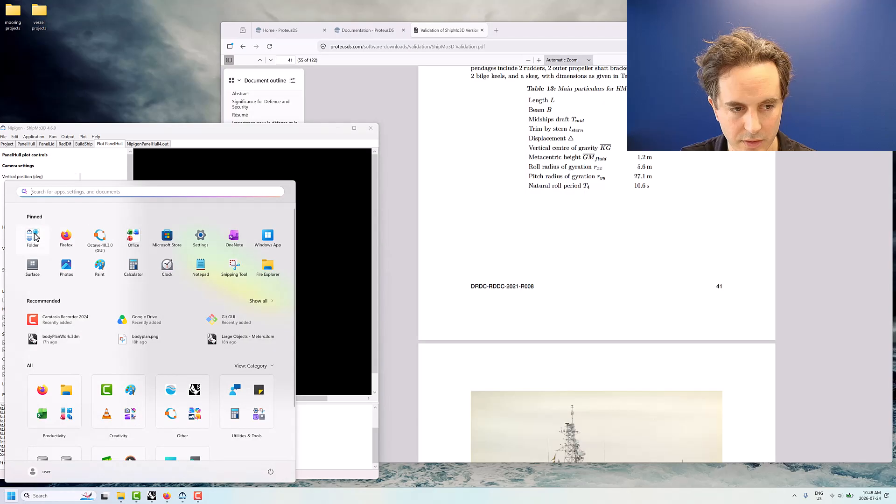
pyautogui.click(34, 236)
pyautogui.click(94, 312)
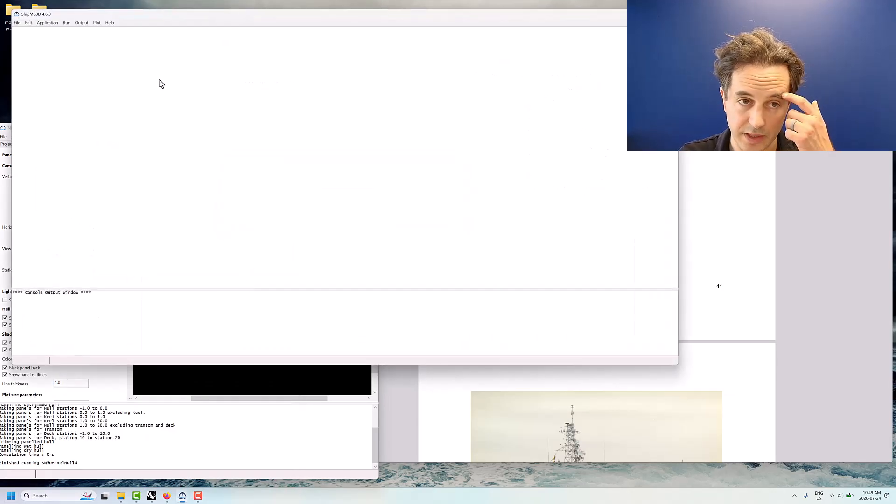
pyautogui.moveTo(172, 22); pyautogui.dragTo(422, 83)
# Create a new ShipMo3D project and set its directory to the bodyPlanNipigon folder under vessel projects
pyautogui.click(271, 86)
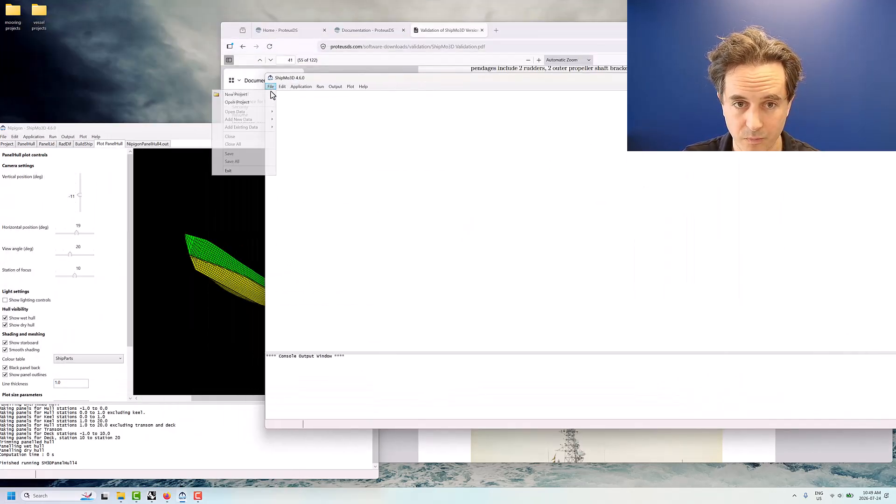
pyautogui.click(262, 95)
pyautogui.click(370, 229)
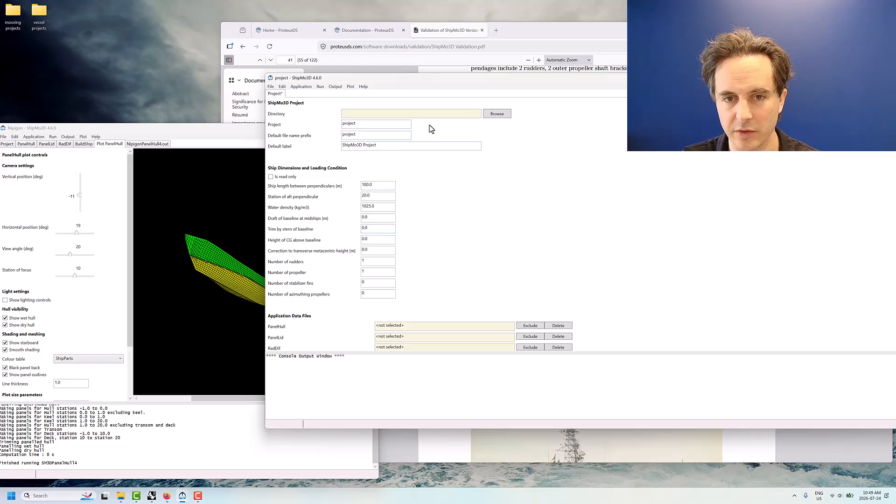
pyautogui.click(496, 117)
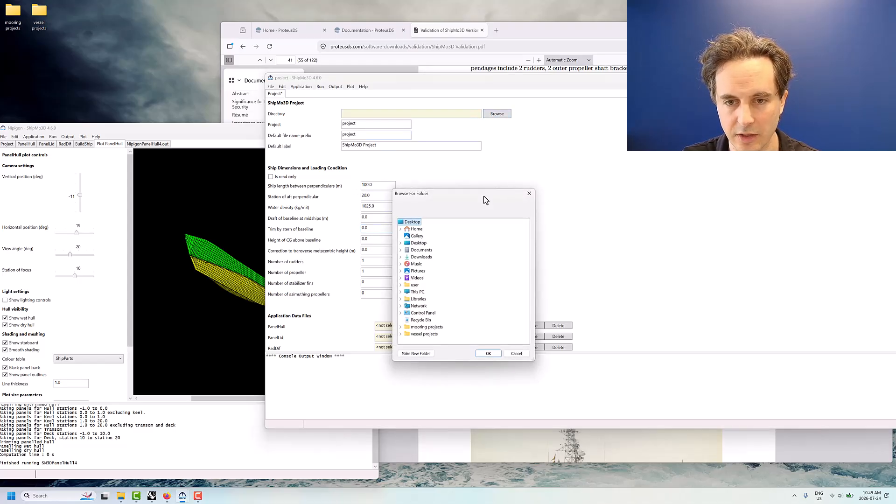
pyautogui.doubleClick(423, 257)
pyautogui.click(438, 291)
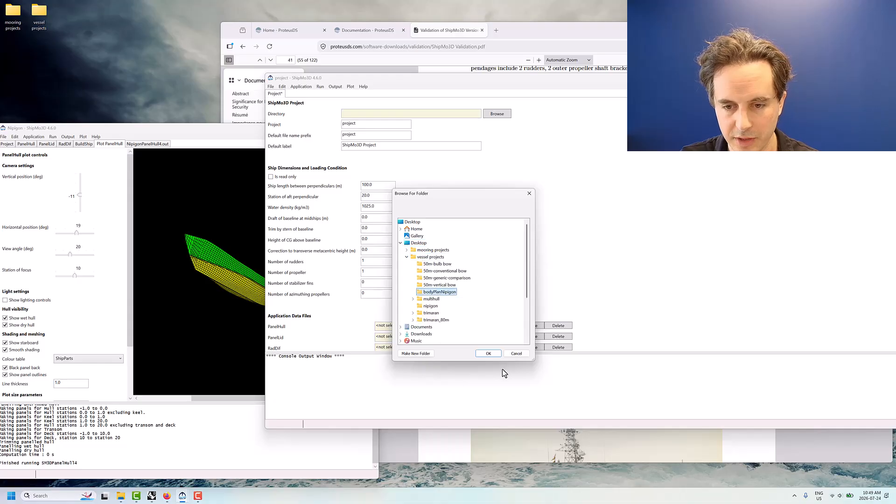
pyautogui.click(492, 356)
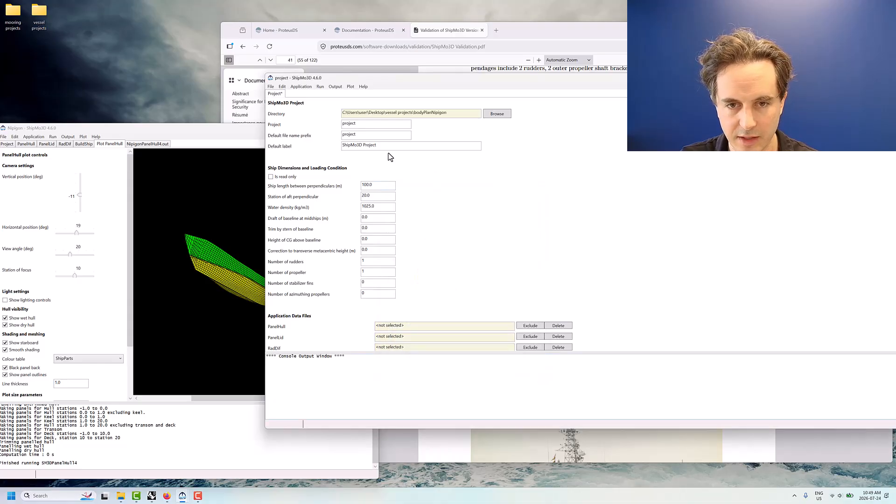
# Copy the Nipigon project's dimensions into the new project: length 108.5 m, draft 4.245 m, trim 0.496, CG height 5.081 m, 2 rudders, 2 propellers
pyautogui.moveTo(405, 82); pyautogui.dragTo(518, 118)
pyautogui.click(9, 145)
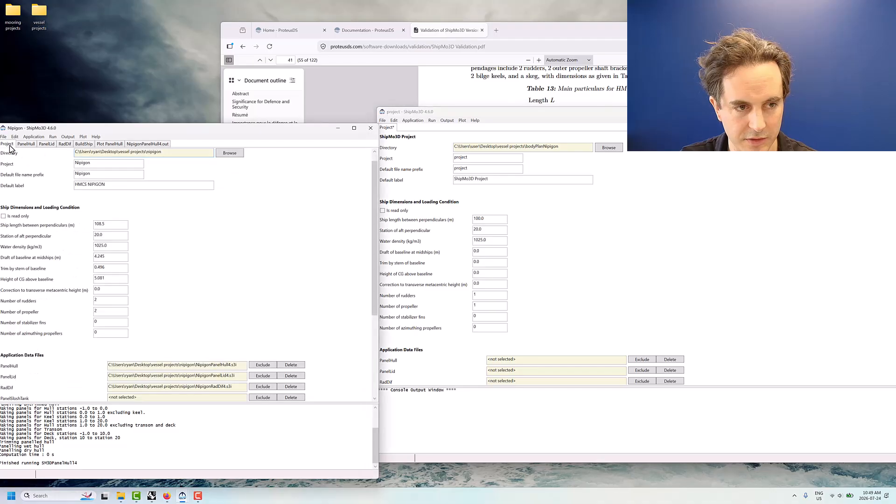
pyautogui.moveTo(488, 218); pyautogui.dragTo(453, 224)
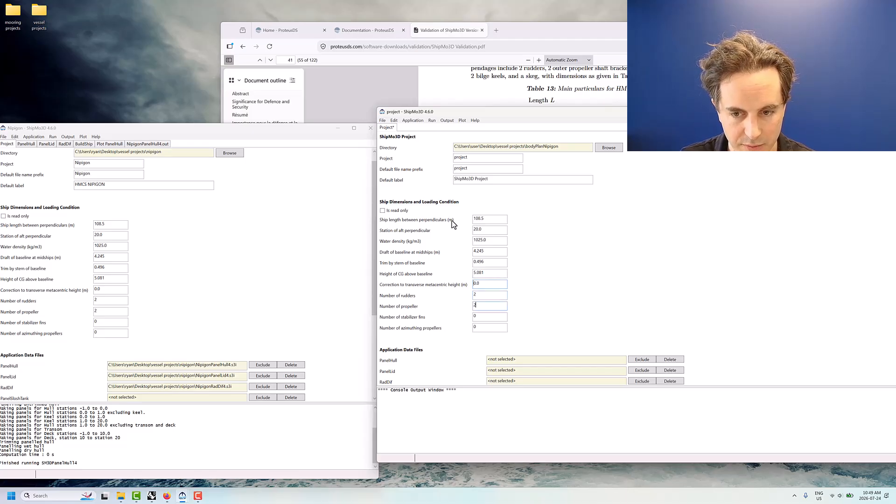
# Save the new ShipMo3D project and add a new PanelHull data set to it
pyautogui.click(382, 121)
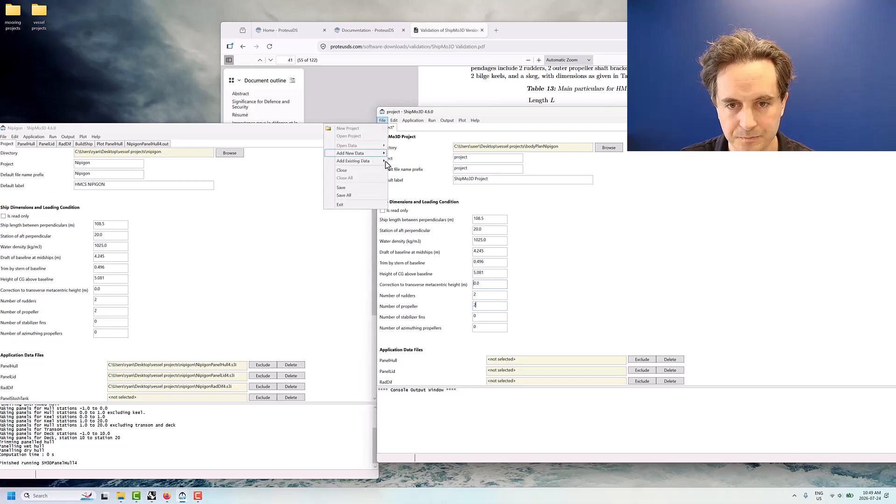
pyautogui.click(367, 187)
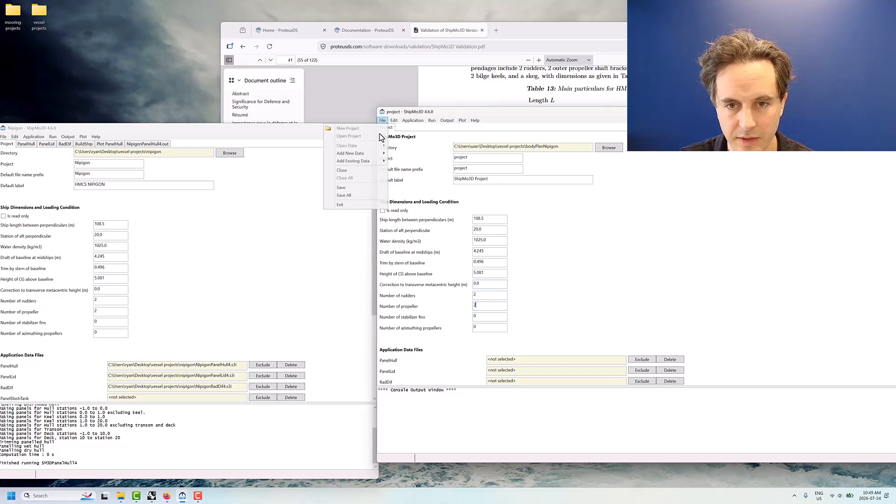
pyautogui.moveTo(367, 153)
pyautogui.click(273, 154)
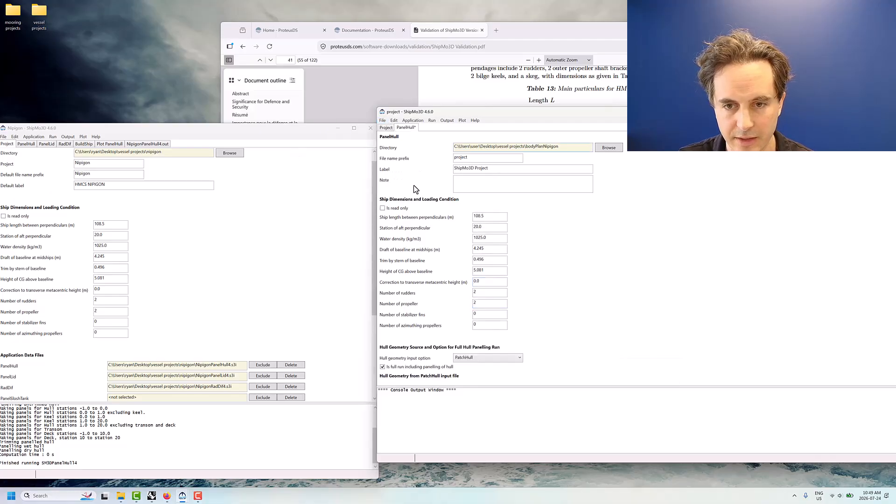
# Set the PanelHull geometry input option to WavefrontOBJ and choose bodyPlanWork_Nipigon.obj from the bodyPlanNipigon folder as the hull file
pyautogui.scroll(-3, 568, 275)
pyautogui.click(485, 275)
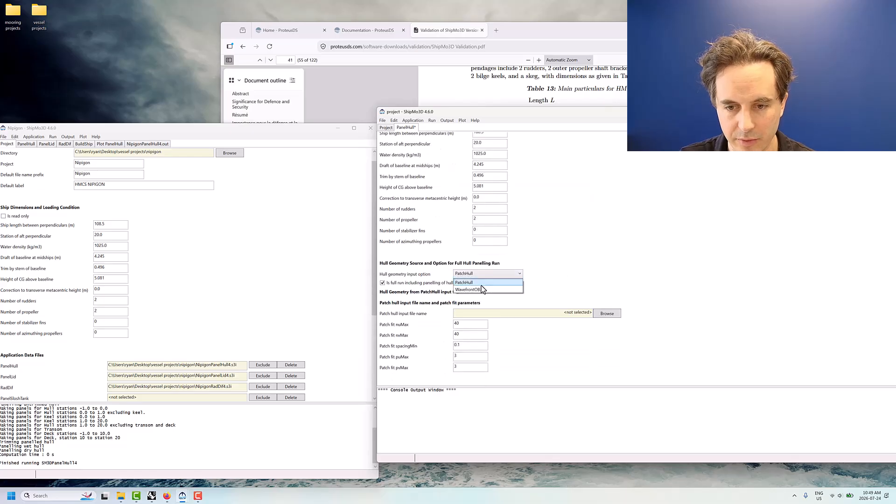
pyautogui.click(480, 288)
pyautogui.click(607, 303)
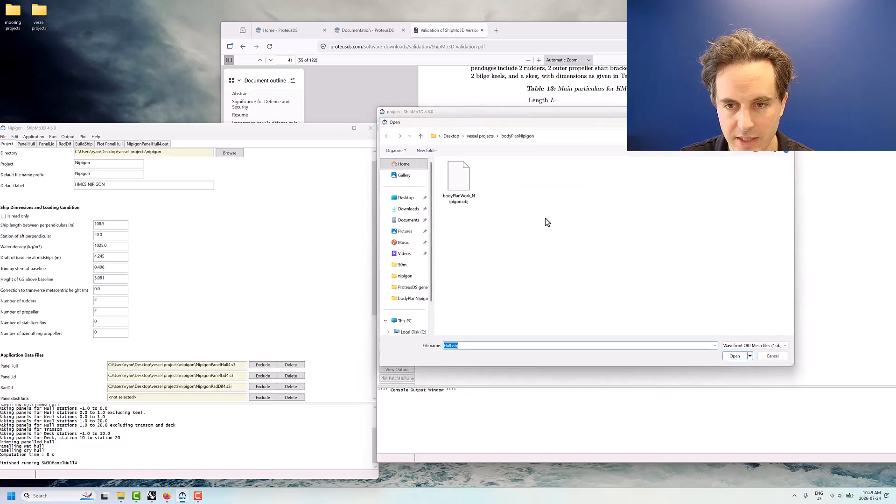
pyautogui.click(459, 182)
pyautogui.click(726, 357)
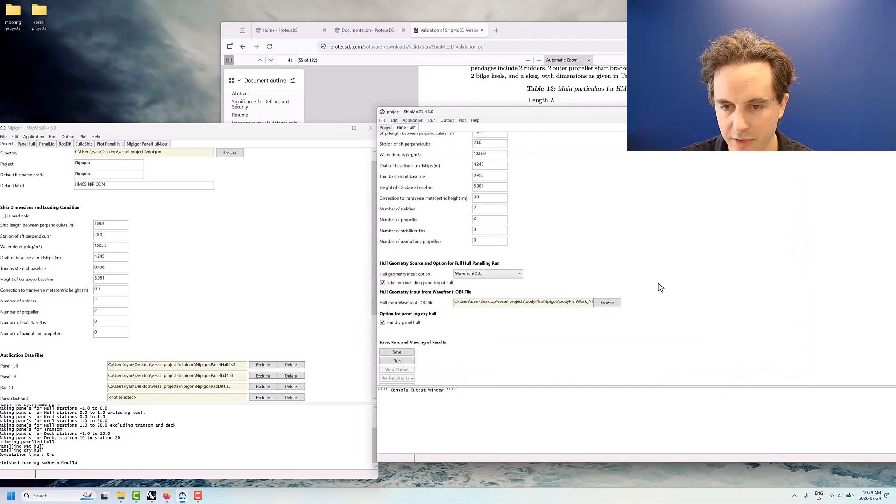
# Try to run the PanelHull panelling on the OBJ hull, and put the new project's window away
pyautogui.click(402, 322)
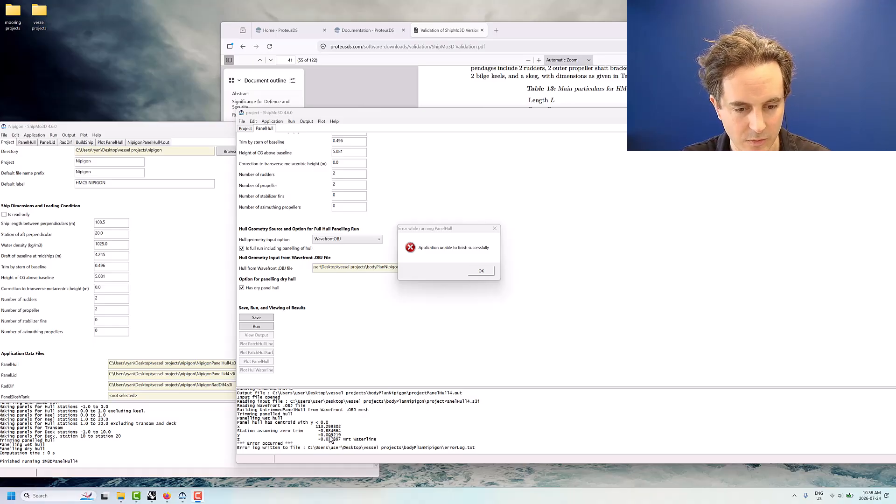
pyautogui.click(481, 271)
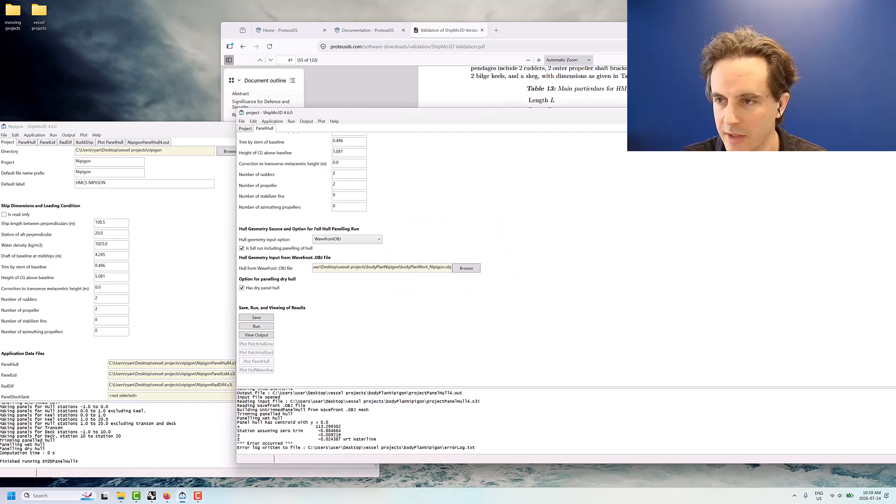
pyautogui.moveTo(793, 113); pyautogui.dragTo(766, 107)
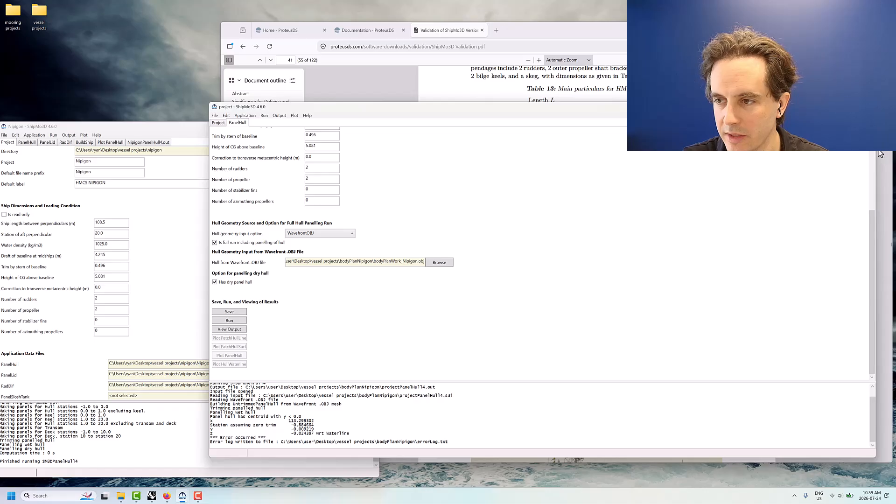
pyautogui.moveTo(879, 154); pyautogui.dragTo(731, 163)
pyautogui.moveTo(682, 107); pyautogui.dragTo(810, 108)
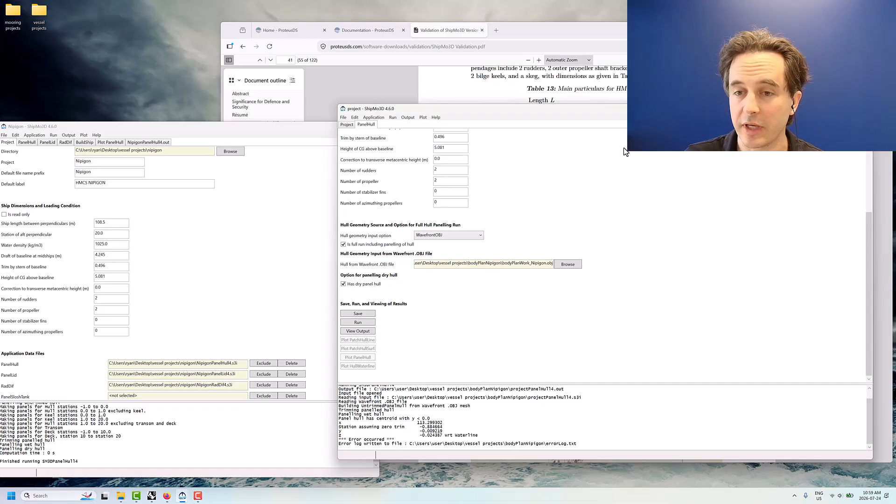
pyautogui.click(831, 109)
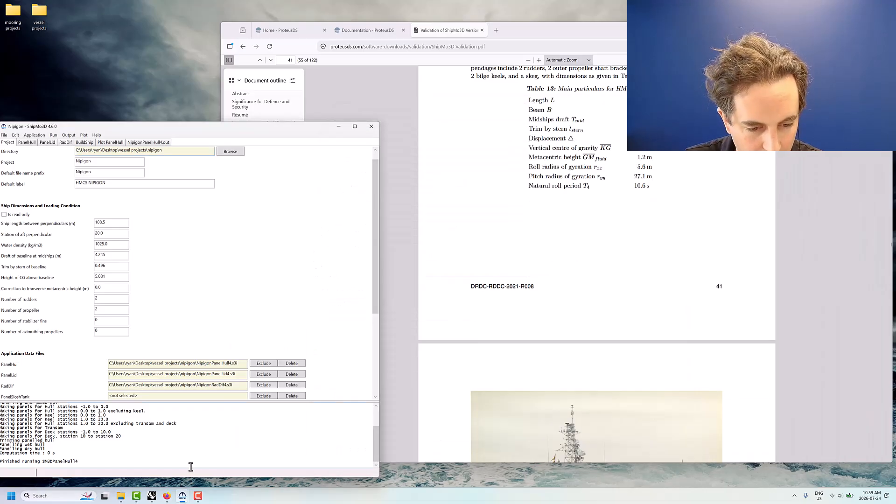
# Switch to Rhino, undo the quad remesh and half-hull trimming to restore the full hull, and delete the leftover cutting surface
pyautogui.click(155, 498)
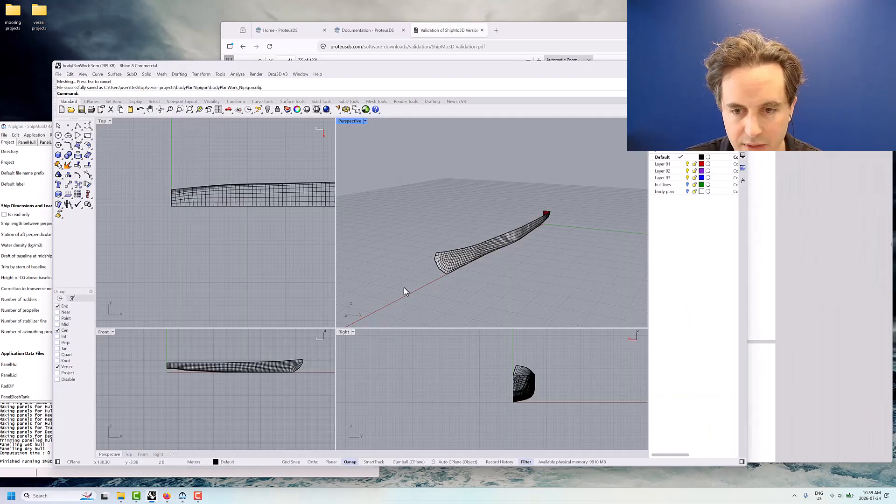
pyautogui.moveTo(404, 287); pyautogui.dragTo(438, 234, button='right')
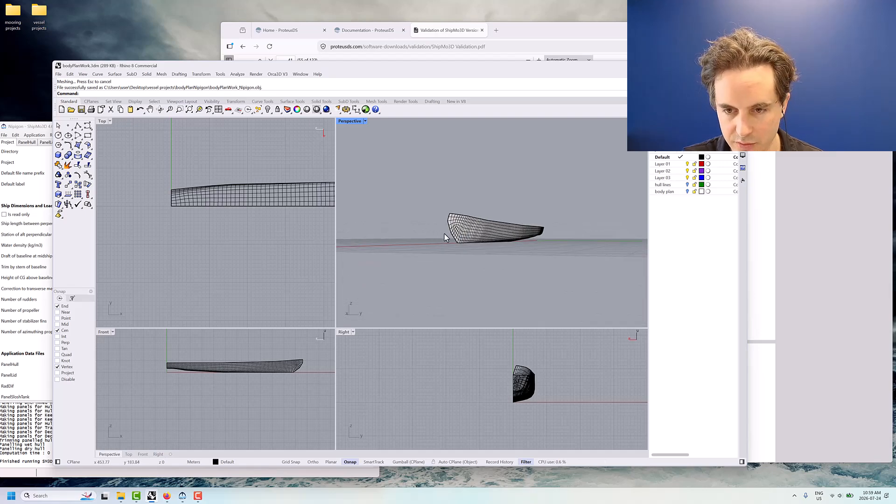
pyautogui.hotkey('ctrl', 'z')
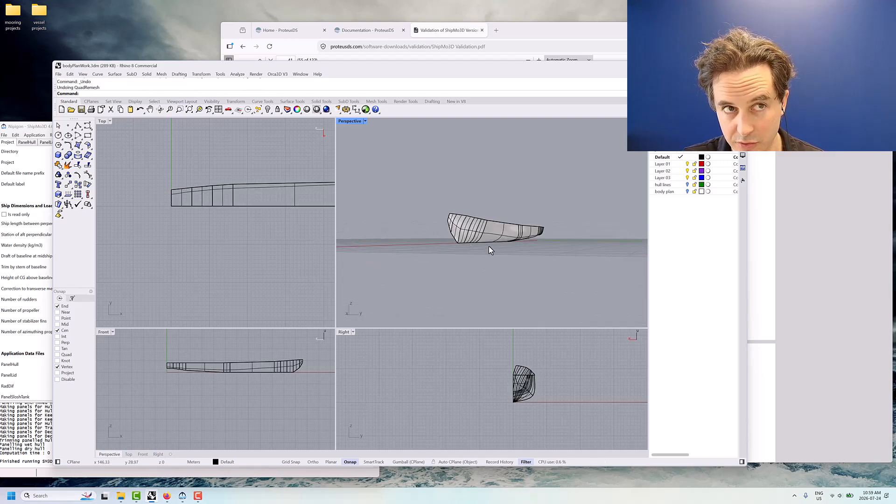
pyautogui.hotkey('ctrl', 'z')
pyautogui.moveTo(488, 245); pyautogui.dragTo(408, 220, button='right')
pyautogui.hotkey('ctrl', 'z')
pyautogui.press('Delete')
pyautogui.click(485, 235)
pyautogui.click(500, 272)
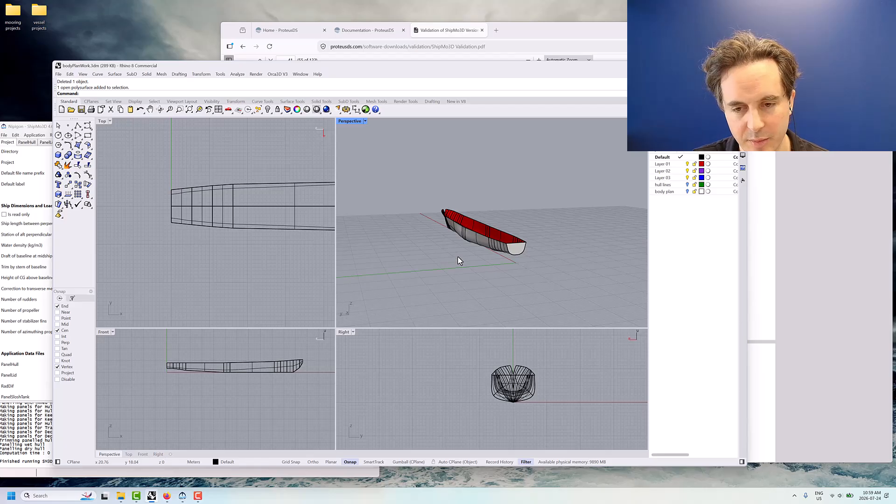
# Join the transom surface and the full hull polysurface into one polysurface and select it
pyautogui.moveTo(458, 257); pyautogui.dragTo(497, 220, button='right')
pyautogui.click(497, 220)
pyautogui.click(568, 225)
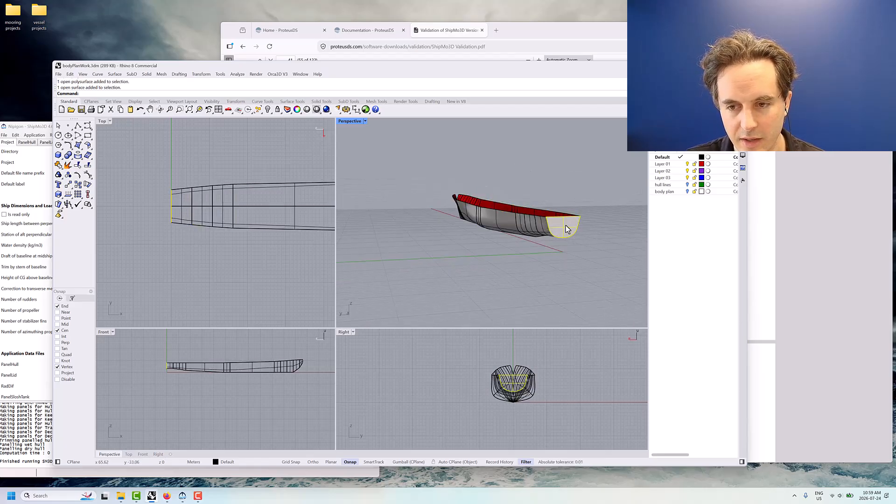
pyautogui.keyDown('shift'); pyautogui.click(511, 218); pyautogui.keyUp('shift')
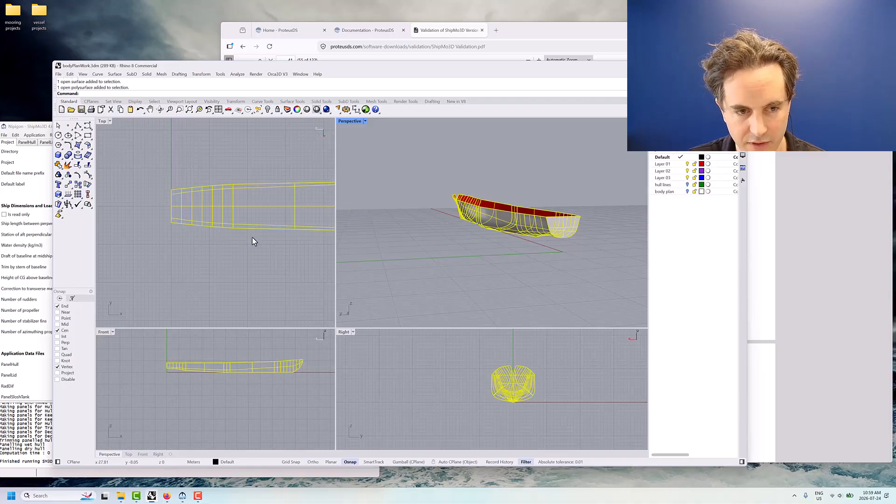
pyautogui.click(59, 166)
pyautogui.click(482, 253)
pyautogui.click(515, 217)
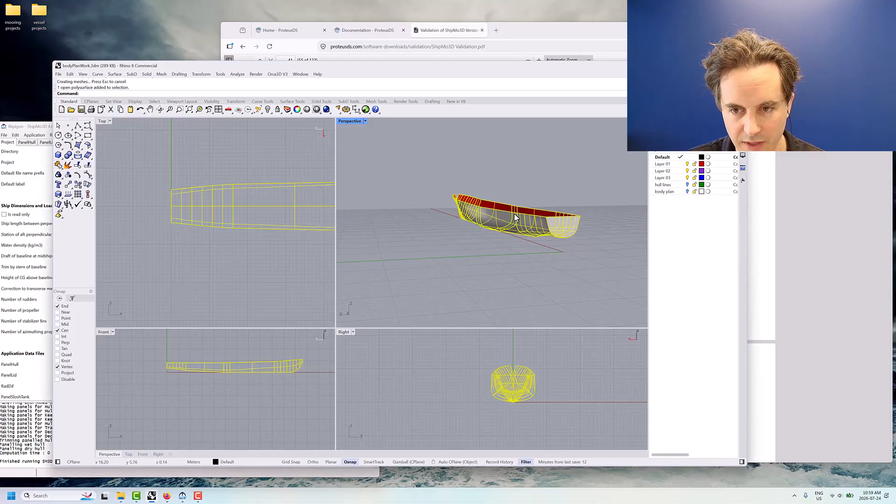
# QuadRemesh the joined hull with target quad count 1000, adaptive size 50% and X symmetry, hiding and deleting the input objects
pyautogui.write('QuadRemesh')
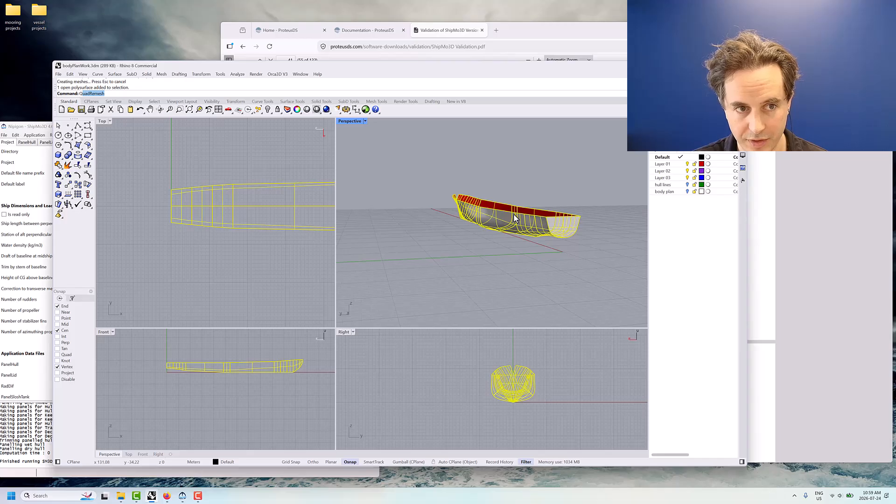
pyautogui.press('Return')
pyautogui.moveTo(430, 237); pyautogui.dragTo(570, 236, button='right')
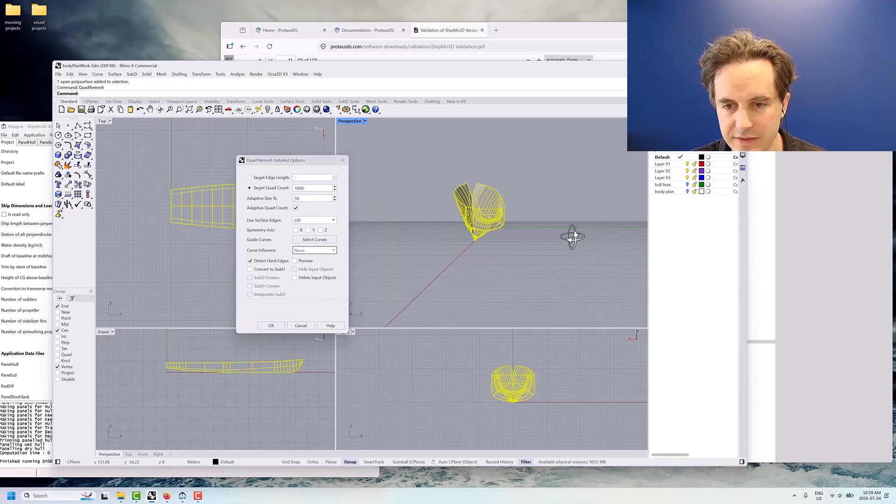
pyautogui.click(296, 230)
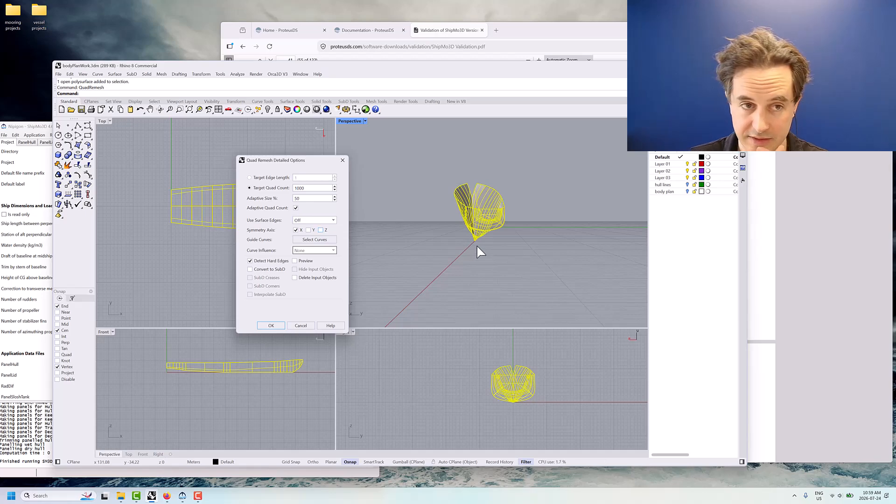
pyautogui.click(295, 261)
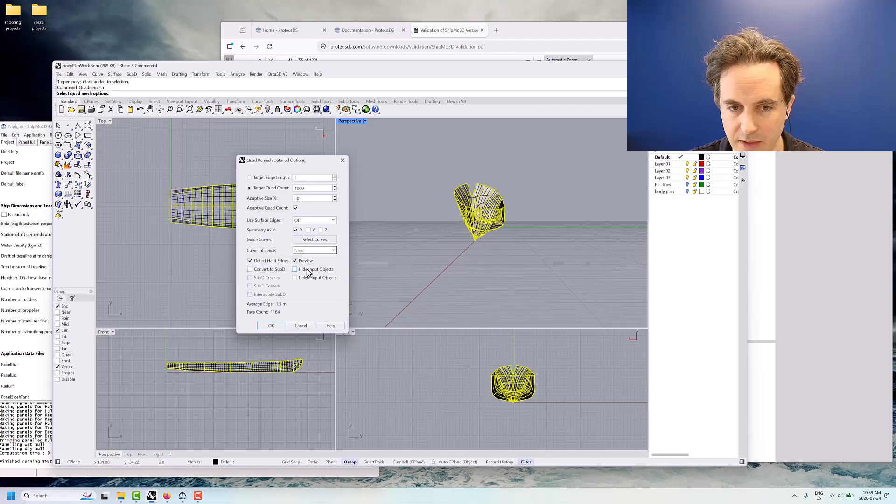
pyautogui.moveTo(497, 212); pyautogui.dragTo(460, 206, button='right')
pyautogui.click(307, 271)
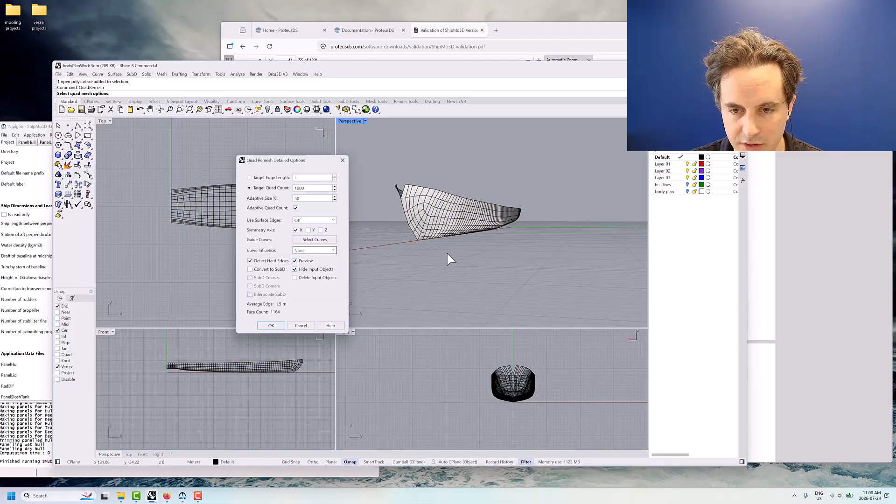
pyautogui.moveTo(447, 256)
pyautogui.mouseDown(button='right')
pyautogui.moveTo(466, 243)
pyautogui.moveTo(403, 246)
pyautogui.moveTo(626, 248)
pyautogui.moveTo(352, 250)
pyautogui.moveTo(432, 242)
pyautogui.moveTo(444, 252)
pyautogui.mouseUp(button='right')
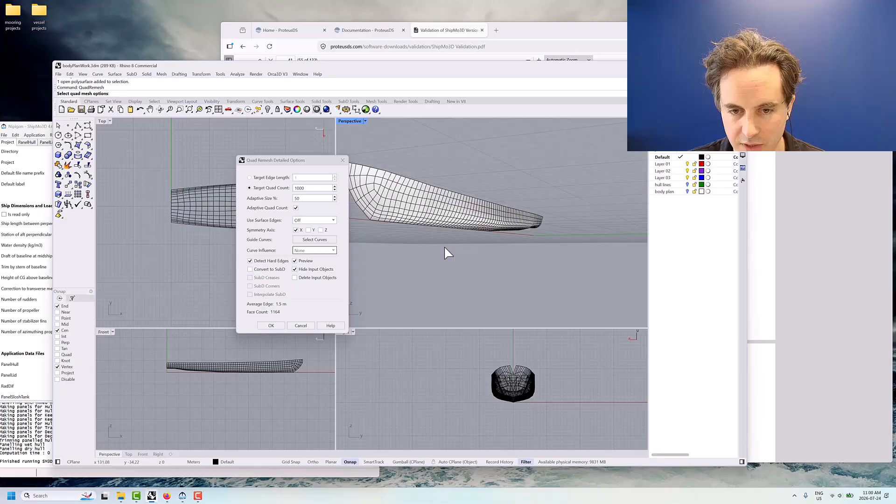
pyautogui.click(298, 278)
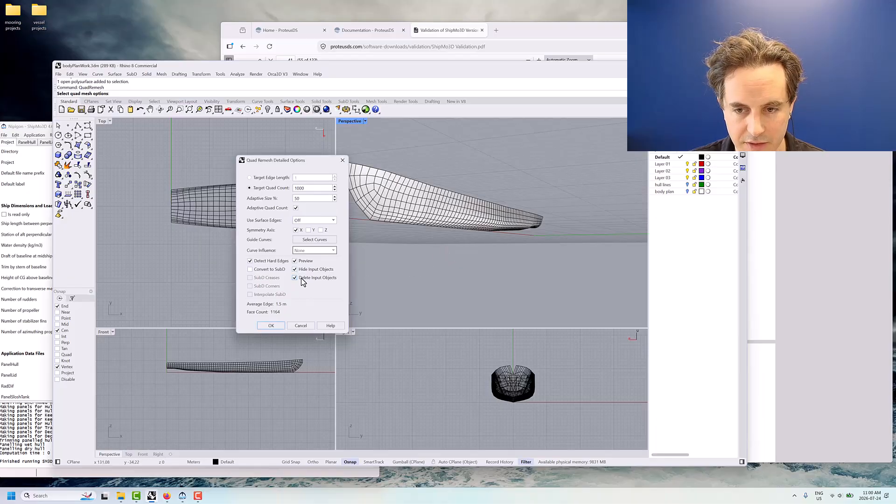
pyautogui.click(270, 326)
# Create a four-corner surface on the vertical centreline plane in the Front view, extending beyond the hull mesh on all sides
pyautogui.moveTo(422, 285); pyautogui.dragTo(516, 276, button='right')
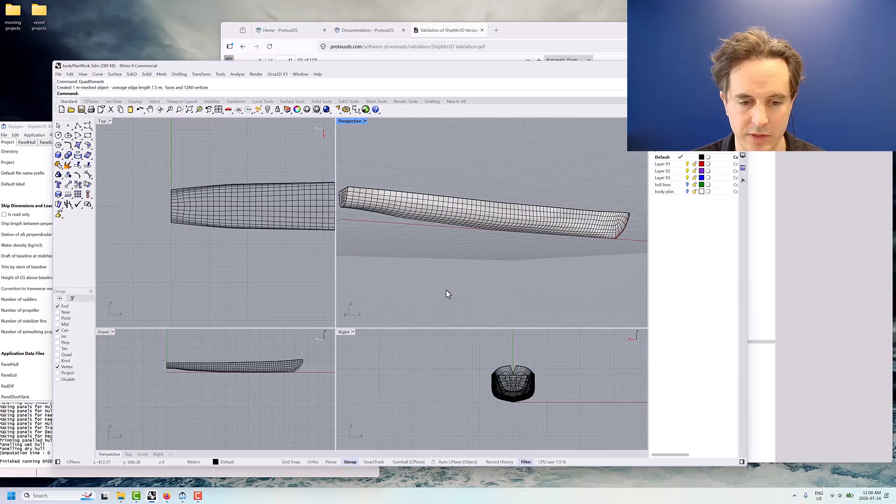
pyautogui.scroll(-2, 218, 342)
pyautogui.moveTo(220, 350); pyautogui.dragTo(197, 357, button='right')
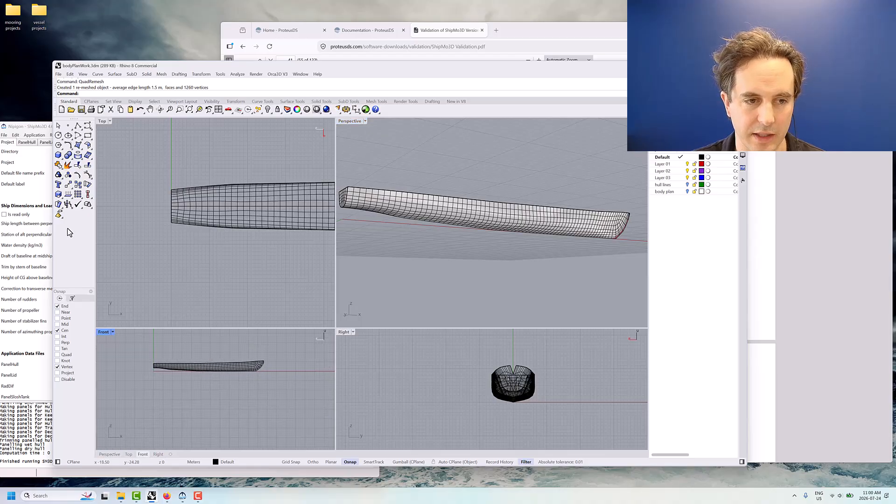
pyautogui.click(78, 145)
pyautogui.click(149, 341)
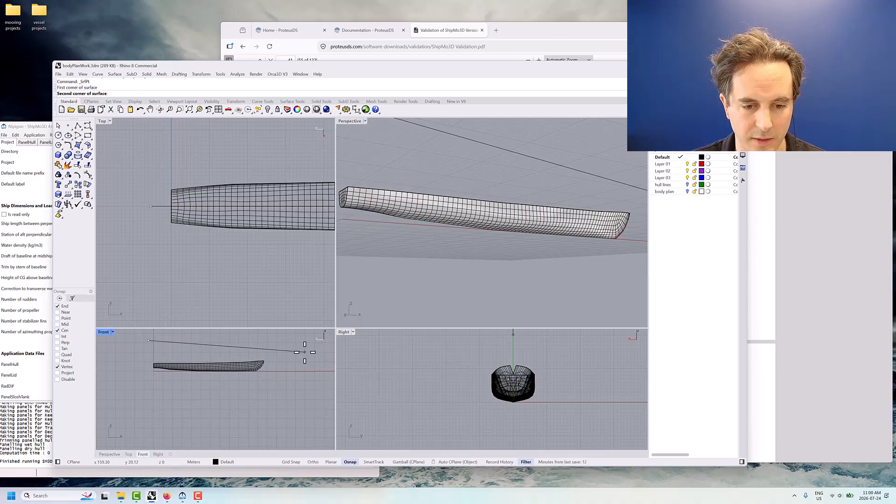
pyautogui.click(305, 351)
pyautogui.click(278, 395)
pyautogui.click(122, 398)
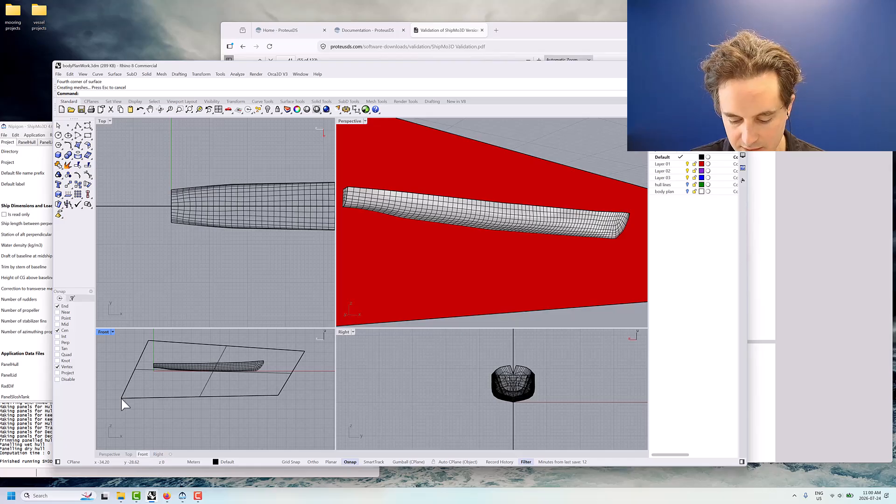
# Mesh-trim the hull with the vertical centreline surface as the cutting object, removing the negative-Y half
pyautogui.moveTo(458, 239); pyautogui.dragTo(524, 247, button='right')
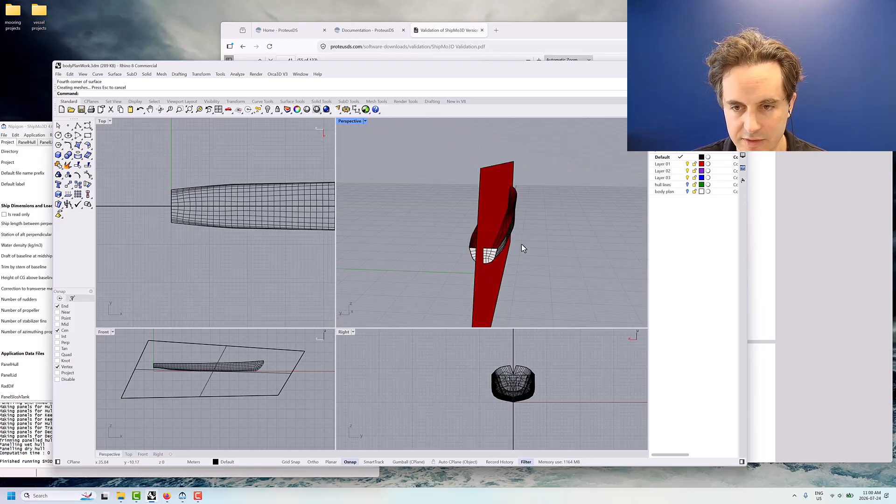
pyautogui.click(374, 102)
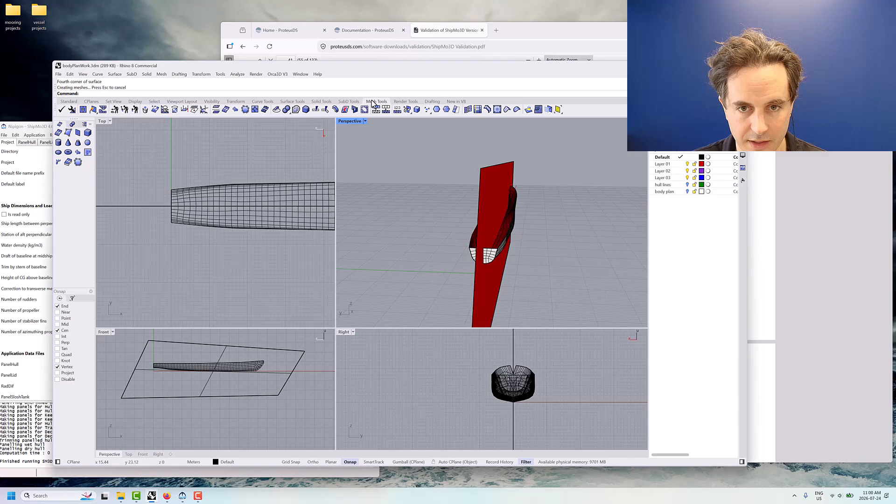
pyautogui.click(325, 111)
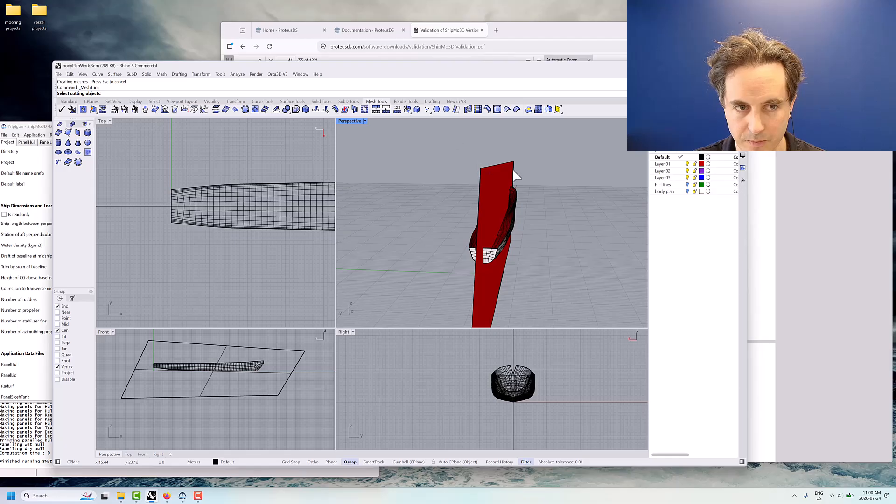
pyautogui.click(500, 169)
pyautogui.press('Return')
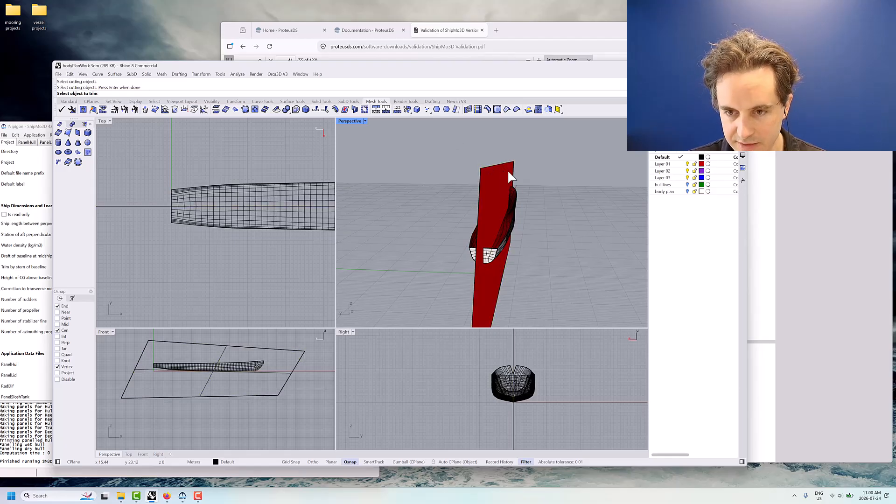
pyautogui.moveTo(508, 169); pyautogui.dragTo(532, 186, button='right')
pyautogui.click(510, 228)
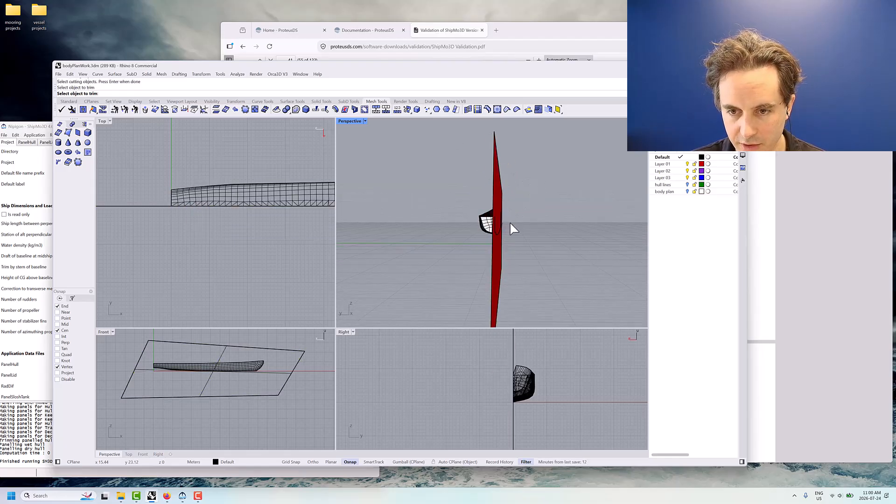
pyautogui.press('Return')
# Delete the vertical cutting surface so that only the half-hull mesh is left
pyautogui.moveTo(519, 215); pyautogui.dragTo(537, 186, button='right')
pyautogui.click(499, 178)
pyautogui.press('Delete')
# Save the half-hull mesh as bodyPlanWork_Nipigon.obj, replacing the existing file and exporting polygon mesh objects
pyautogui.click(58, 74)
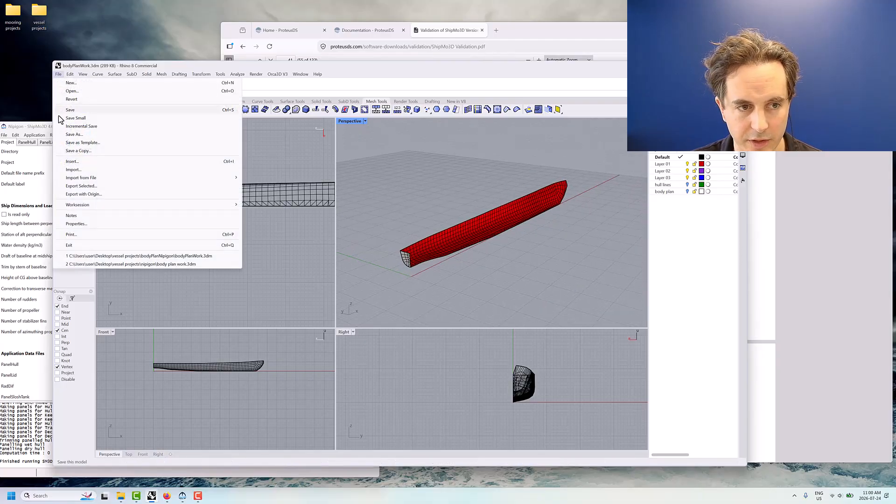
pyautogui.click(70, 140)
pyautogui.click(369, 213)
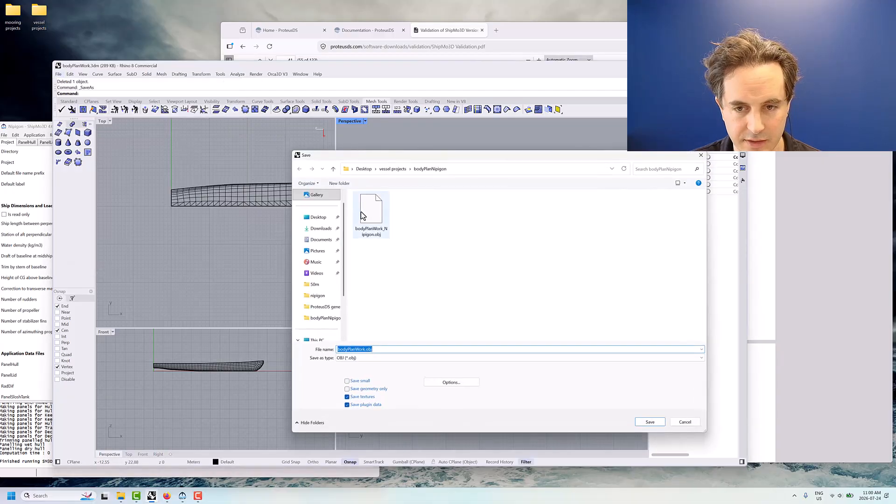
pyautogui.click(649, 423)
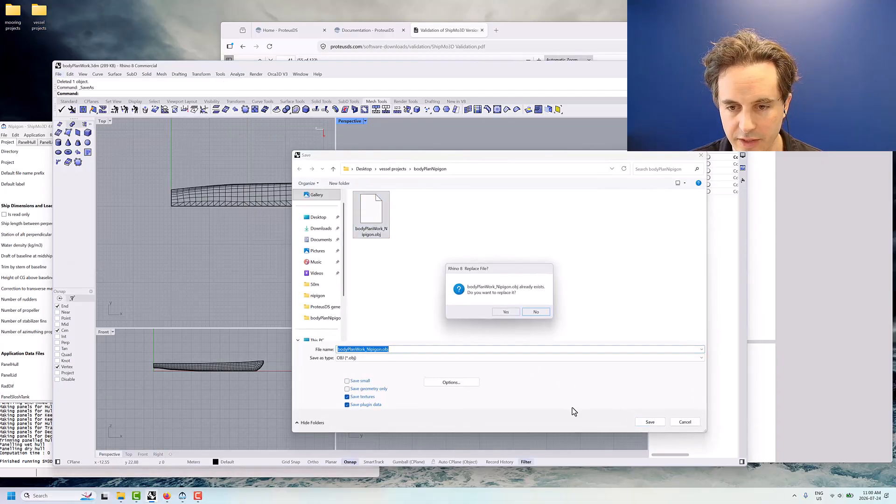
pyautogui.click(504, 312)
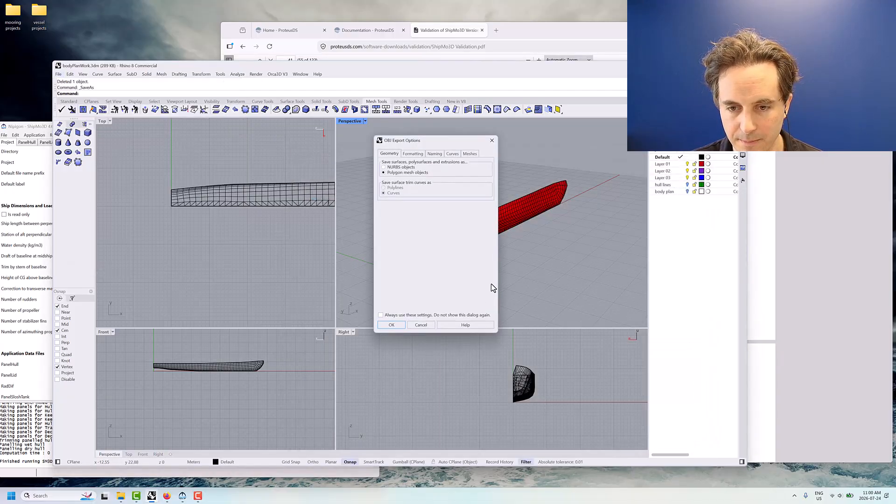
pyautogui.click(413, 154)
pyautogui.click(391, 325)
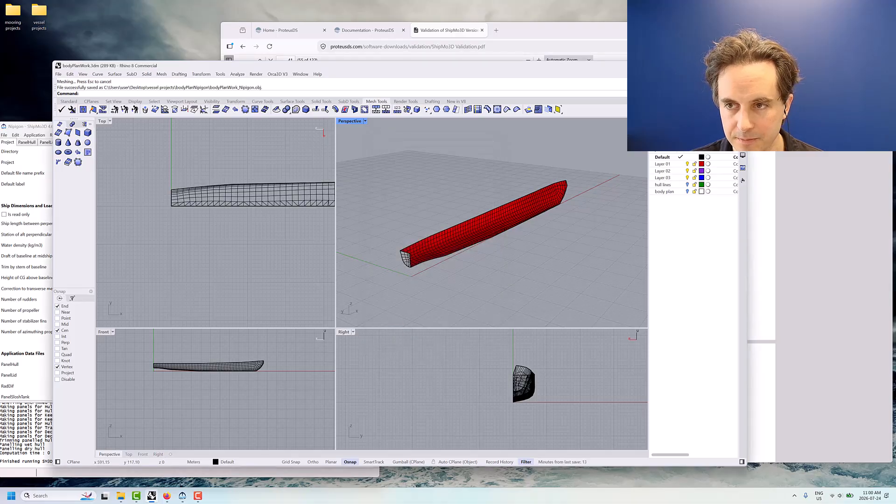
# Switch to the ShipMo3D window that reads bodyPlanWork_Nipigon.obj and run PanelHull on the newly exported half-hull
pyautogui.click(705, 66)
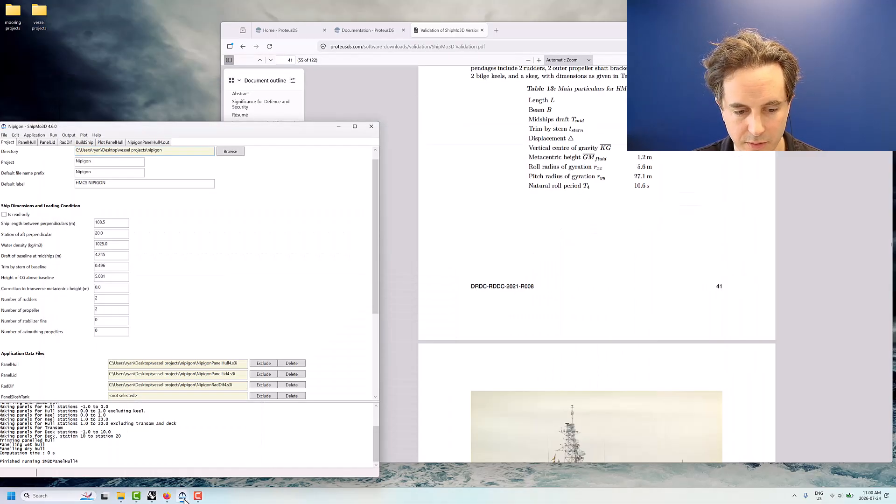
pyautogui.moveTo(185, 498)
pyautogui.click(207, 460)
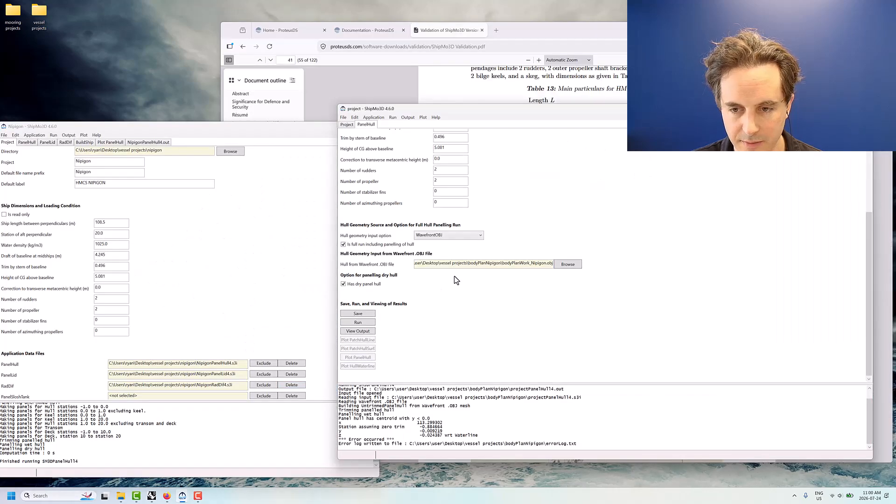
pyautogui.moveTo(495, 263); pyautogui.dragTo(573, 271)
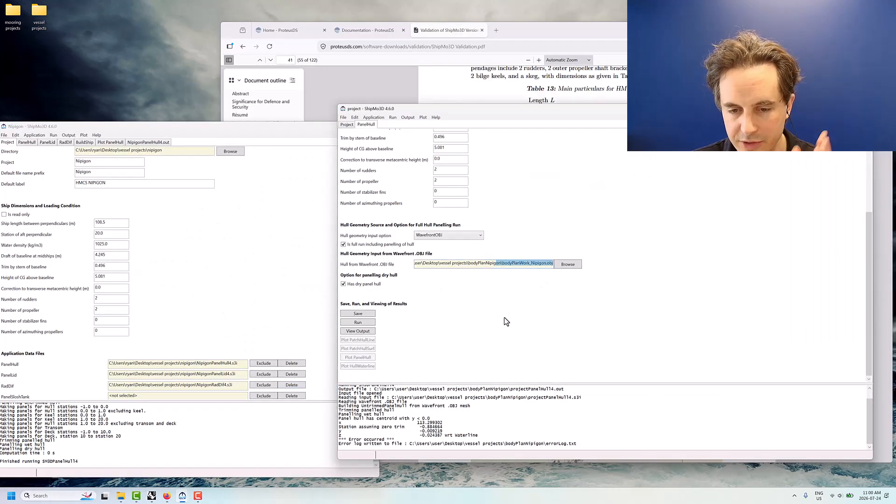
pyautogui.click(363, 323)
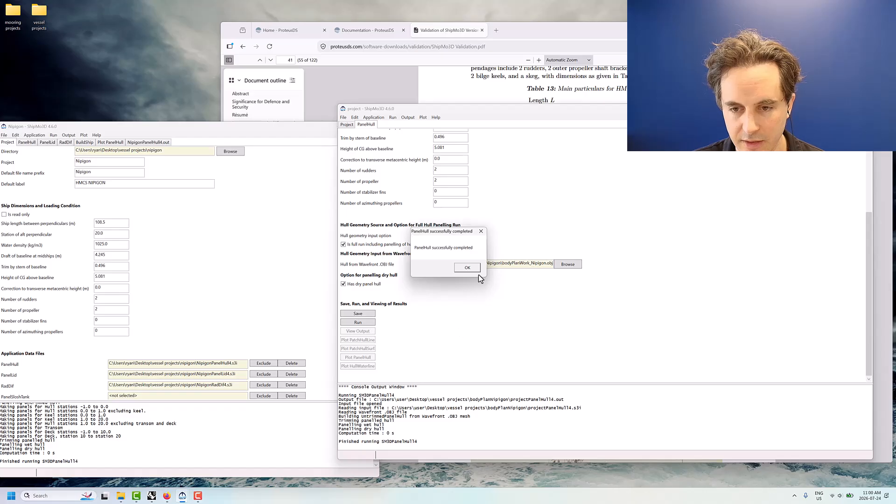
pyautogui.click(467, 267)
# Plot the panelled hull with the ShipParts colour table, vertical position -14 deg, horizontal position 19 deg and view angle 19 deg
pyautogui.click(369, 357)
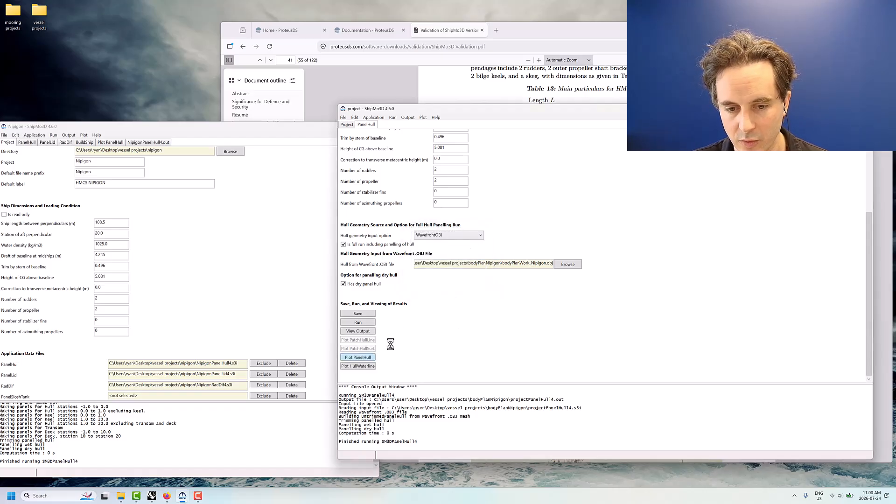
pyautogui.click(417, 339)
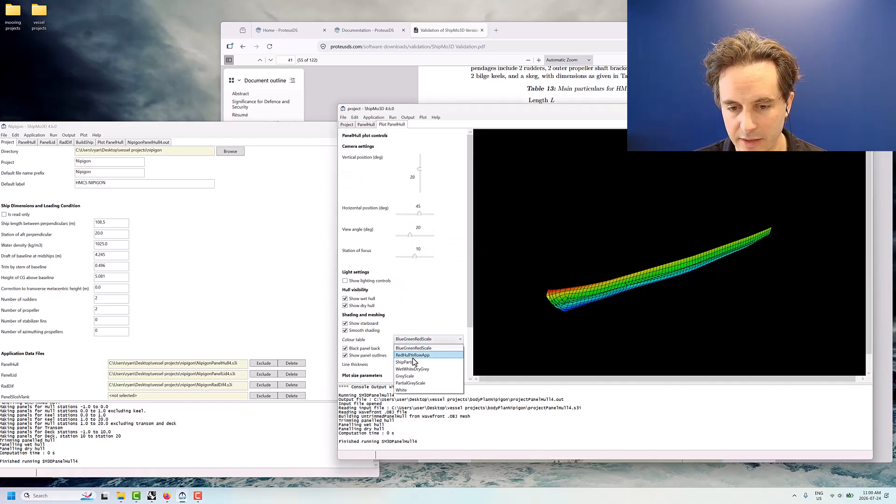
pyautogui.click(422, 349)
pyautogui.moveTo(420, 169); pyautogui.dragTo(419, 177)
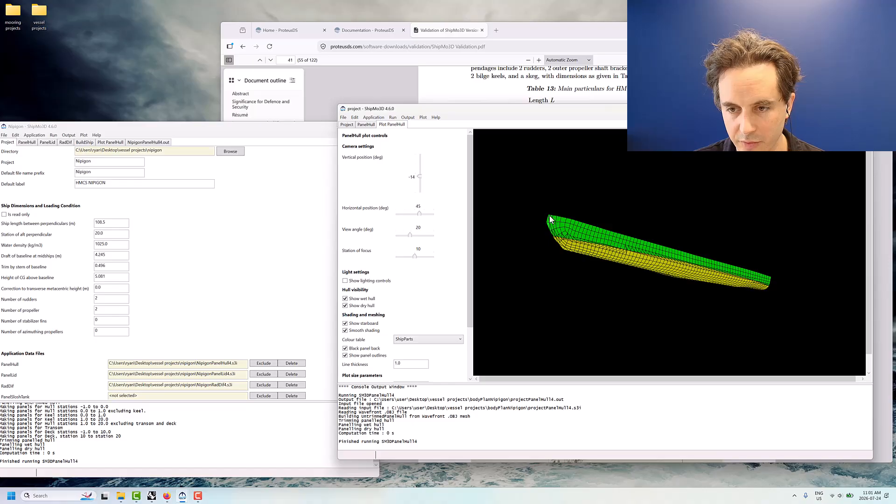
pyautogui.moveTo(410, 236); pyautogui.dragTo(416, 213)
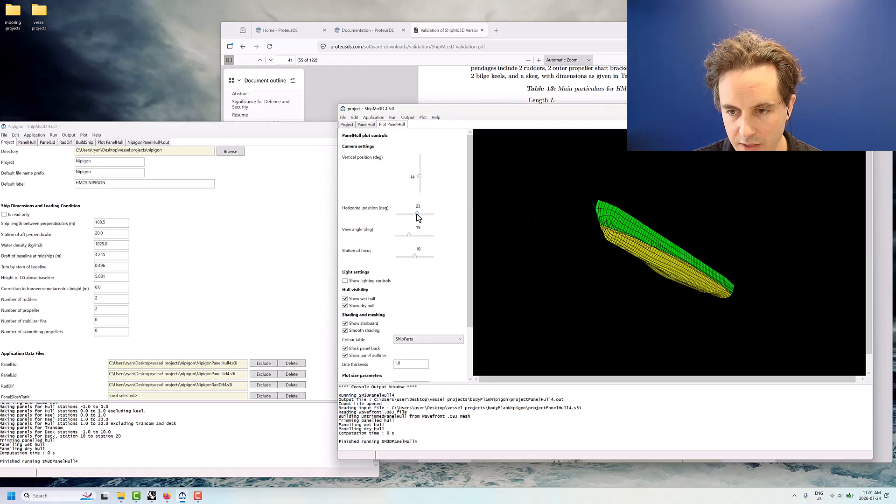
# Show the Nipigon project's hull plot for comparison and set the OBJ hull plot's horizontal position to 14 deg
pyautogui.click(270, 252)
pyautogui.click(114, 142)
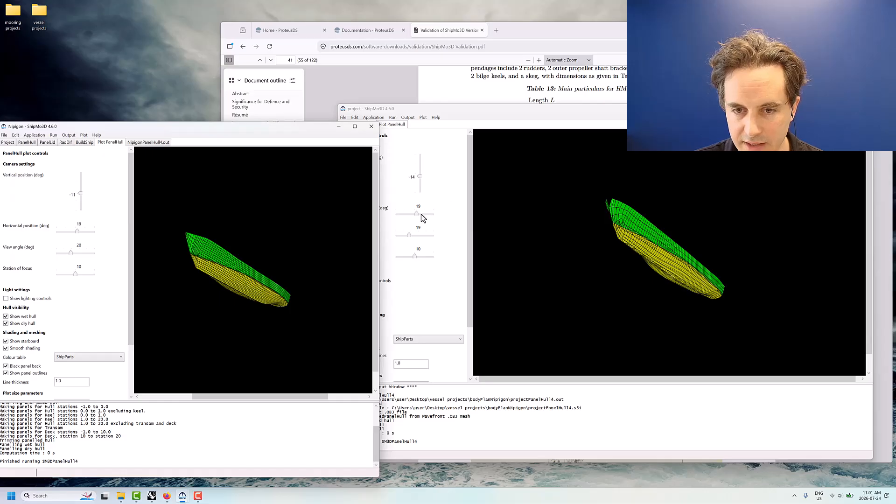
pyautogui.moveTo(421, 215); pyautogui.dragTo(418, 212)
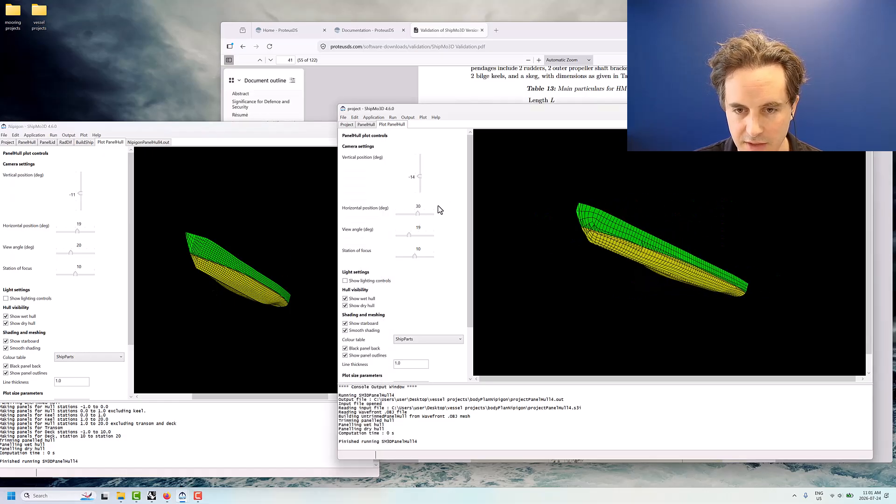
pyautogui.moveTo(418, 214); pyautogui.dragTo(416, 214)
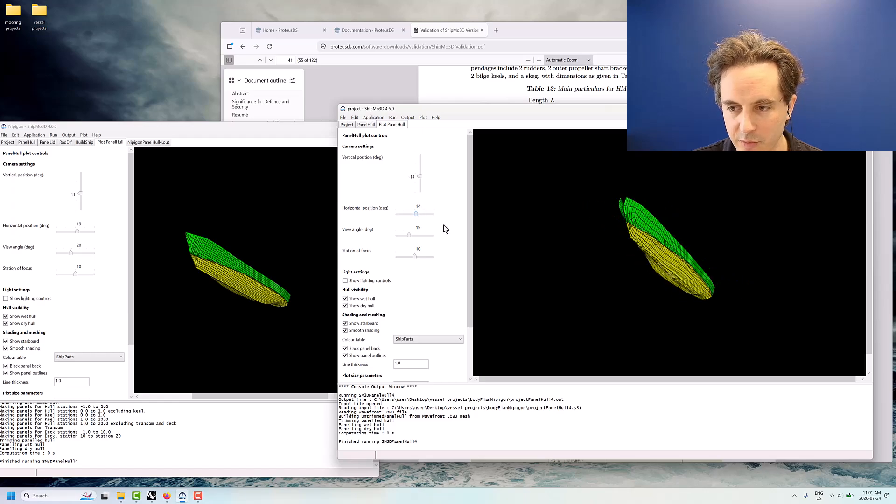
# Open the PanelHull output of the OBJ-based project and highlight the mass in the wet hull's hydrostatic properties
pyautogui.click(366, 125)
pyautogui.scroll(-5, 493, 261)
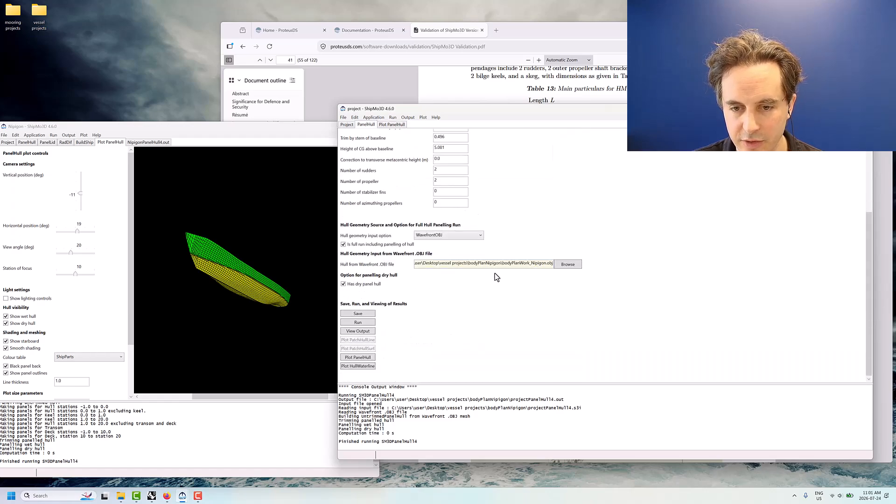
pyautogui.click(373, 332)
pyautogui.scroll(-5, 447, 305)
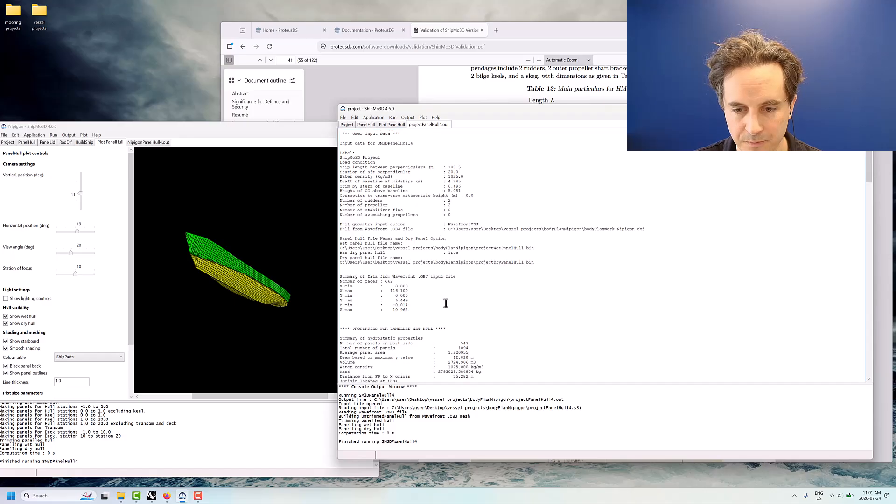
pyautogui.moveTo(436, 308); pyautogui.dragTo(461, 307)
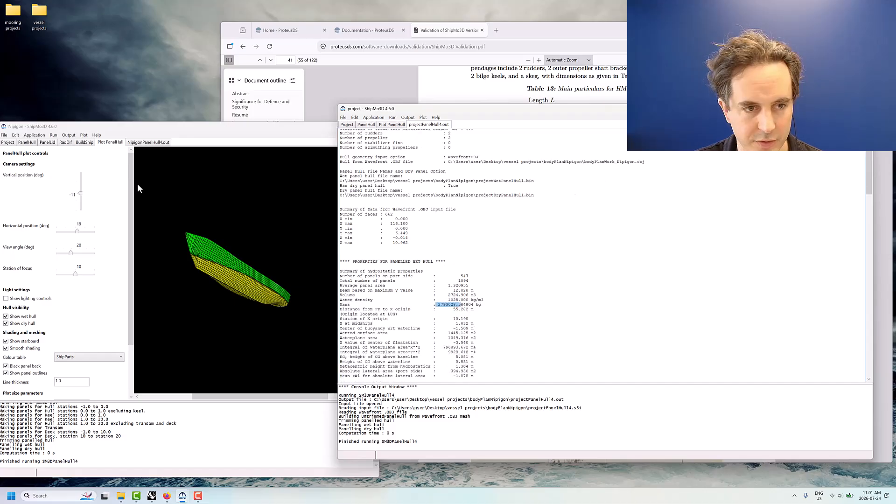
# Compare the wet hull's mass and metacentric height between the Nipigon PanelHull output and the OBJ-based output
pyautogui.click(145, 143)
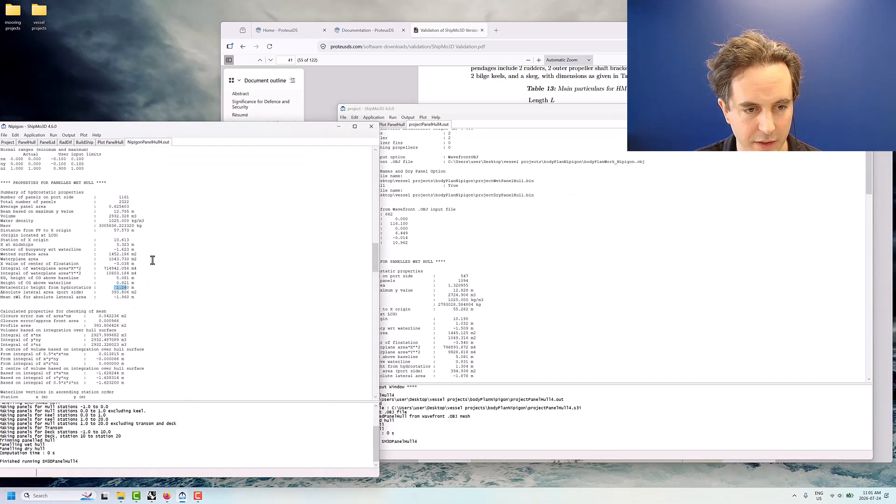
pyautogui.moveTo(98, 243); pyautogui.dragTo(102, 243)
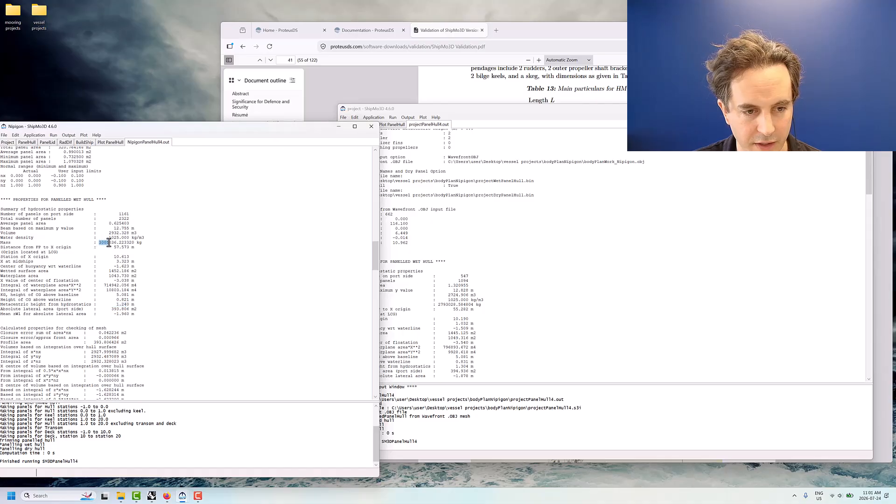
pyautogui.click(439, 307)
pyautogui.moveTo(437, 306); pyautogui.dragTo(447, 305)
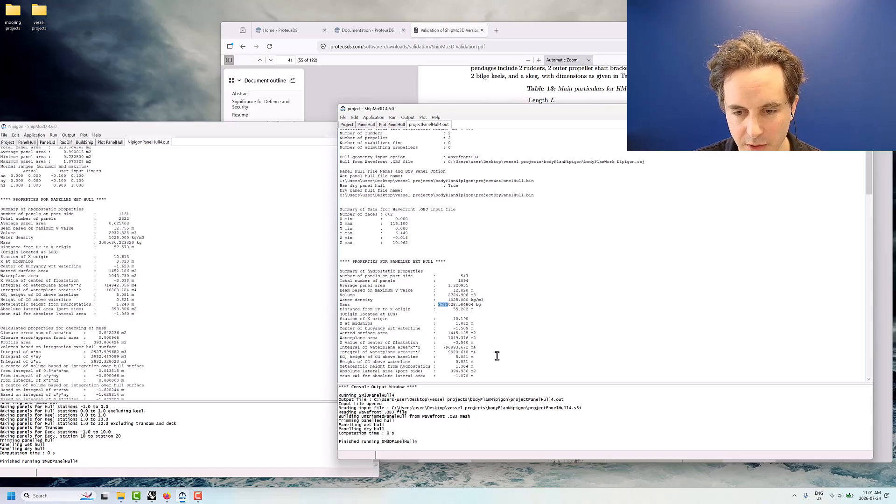
pyautogui.moveTo(455, 367); pyautogui.dragTo(469, 367)
pyautogui.moveTo(115, 304); pyautogui.dragTo(128, 304)
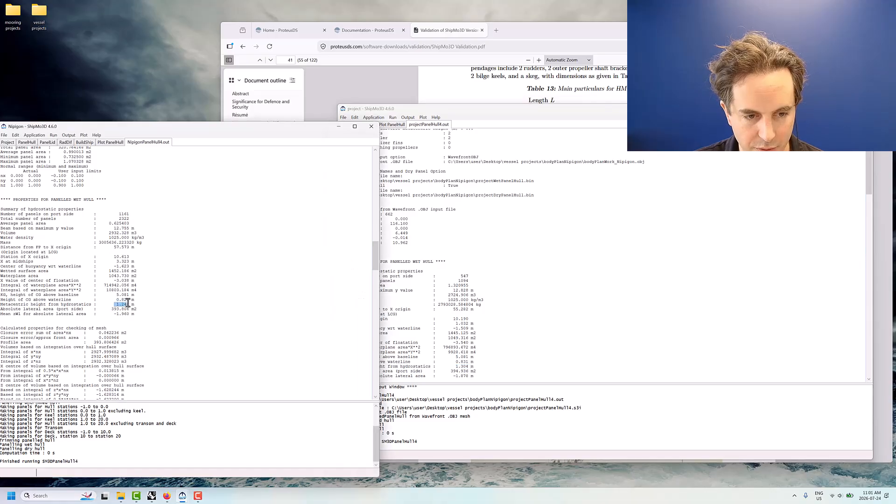
# Return both projects to their PanelHull plots to compare the two panelled hulls side by side
pyautogui.click(469, 275)
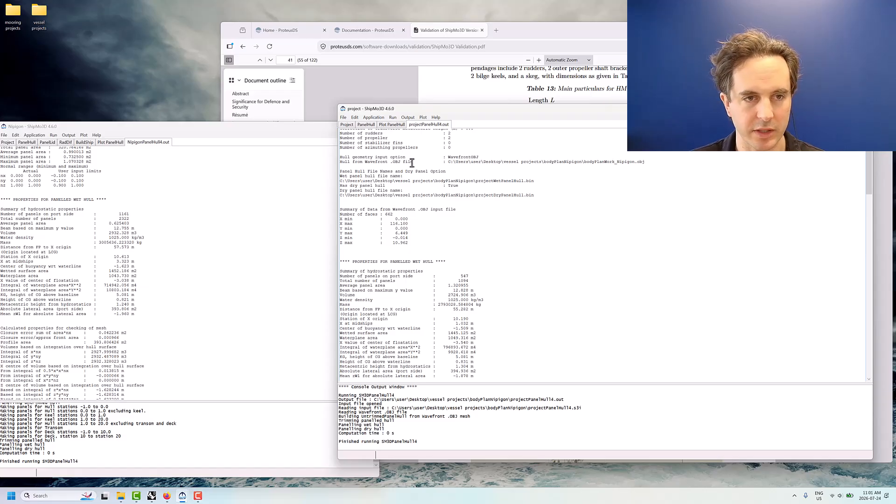
pyautogui.click(391, 124)
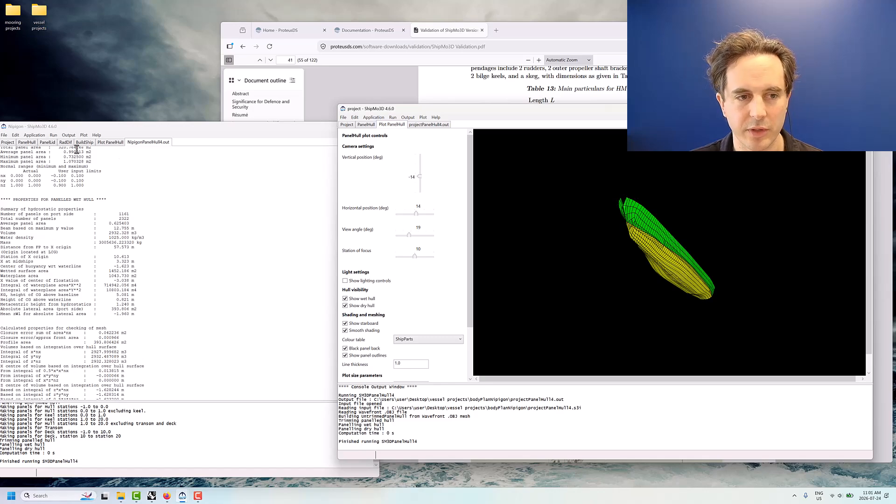
pyautogui.click(109, 143)
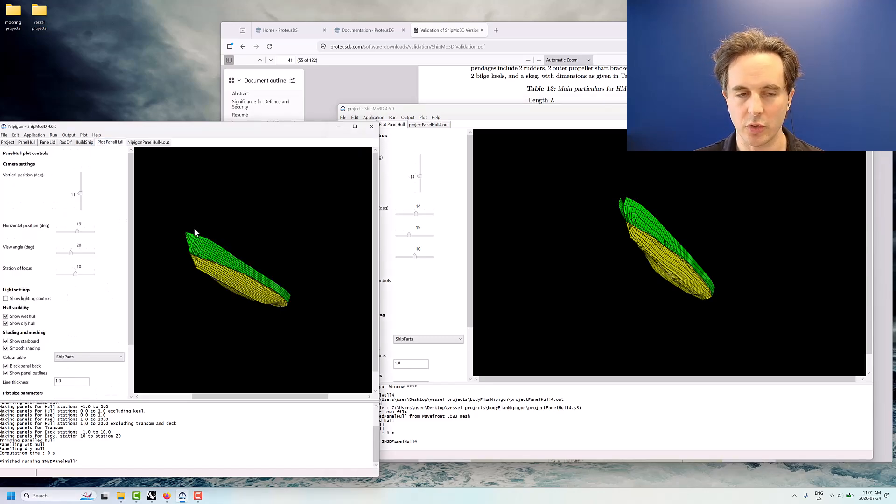